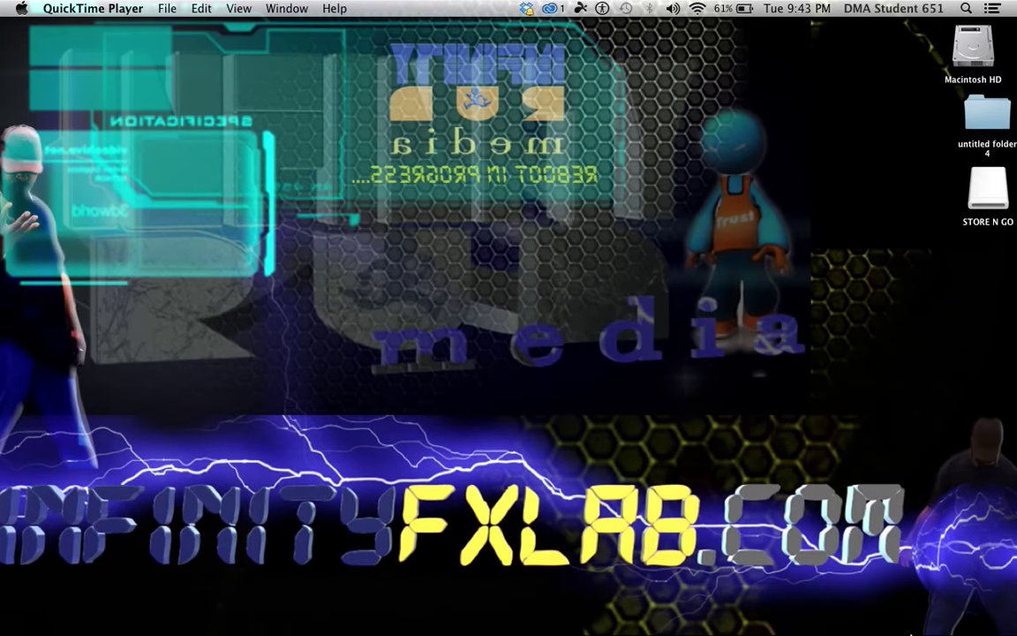
Create a new 1280×720, 30-second composition, Comp 1, using the default settings.
mouse_move(912, 633)
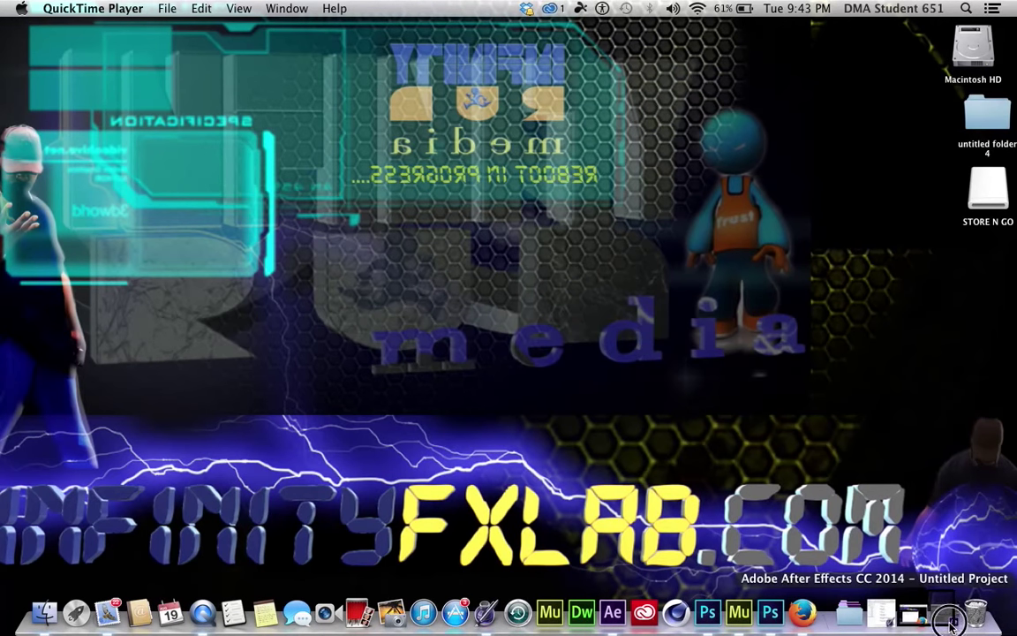
click(947, 621)
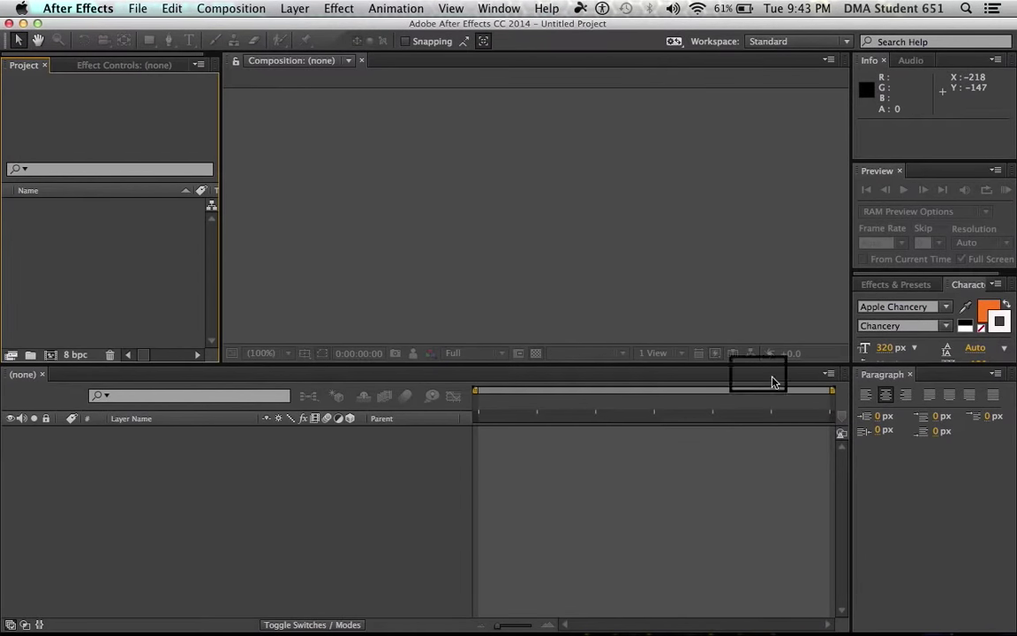
click(233, 8)
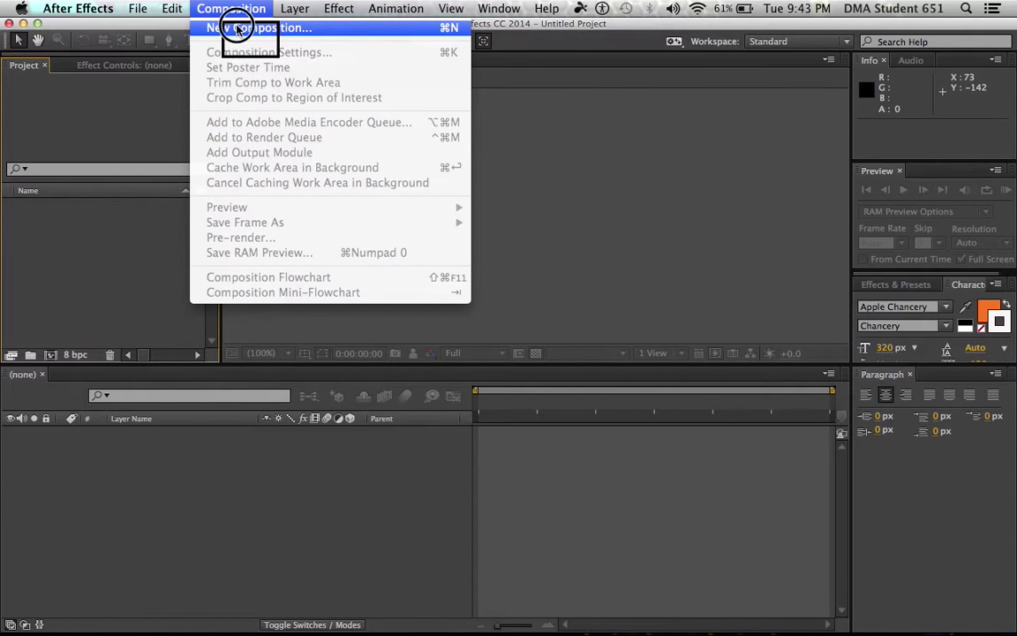
click(237, 29)
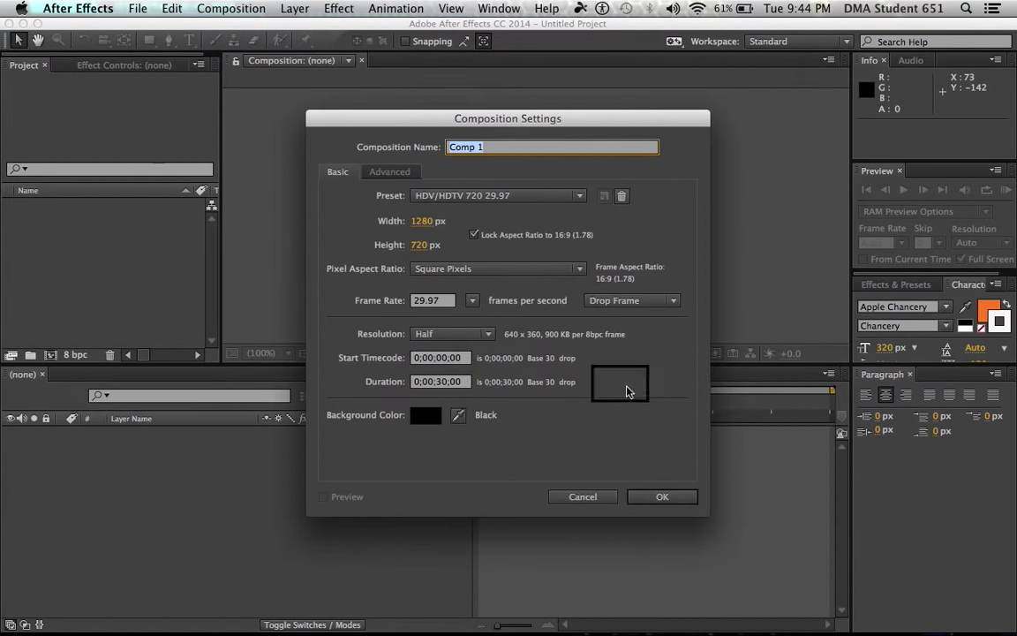
click(653, 500)
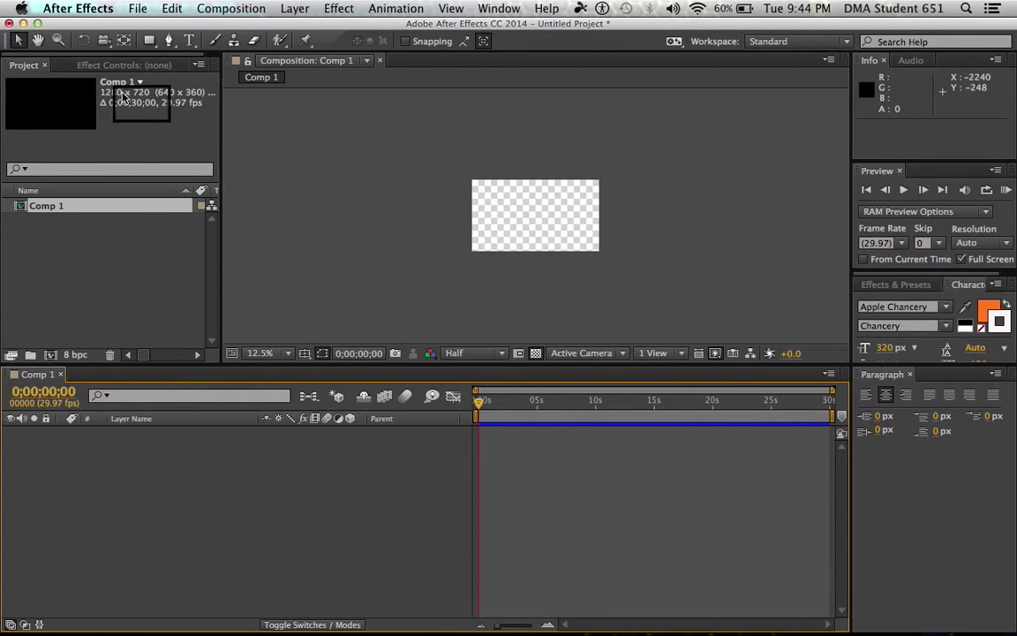
Add a dark gray solid layer, Dark Gray Solid 1, to Comp 1.
click(294, 9)
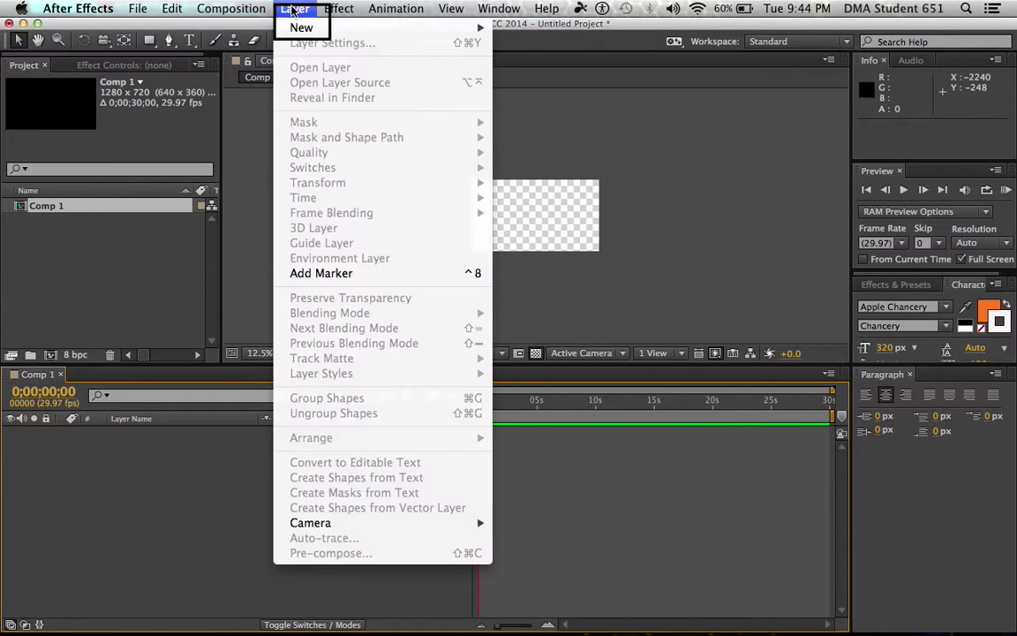
mouse_move(305, 27)
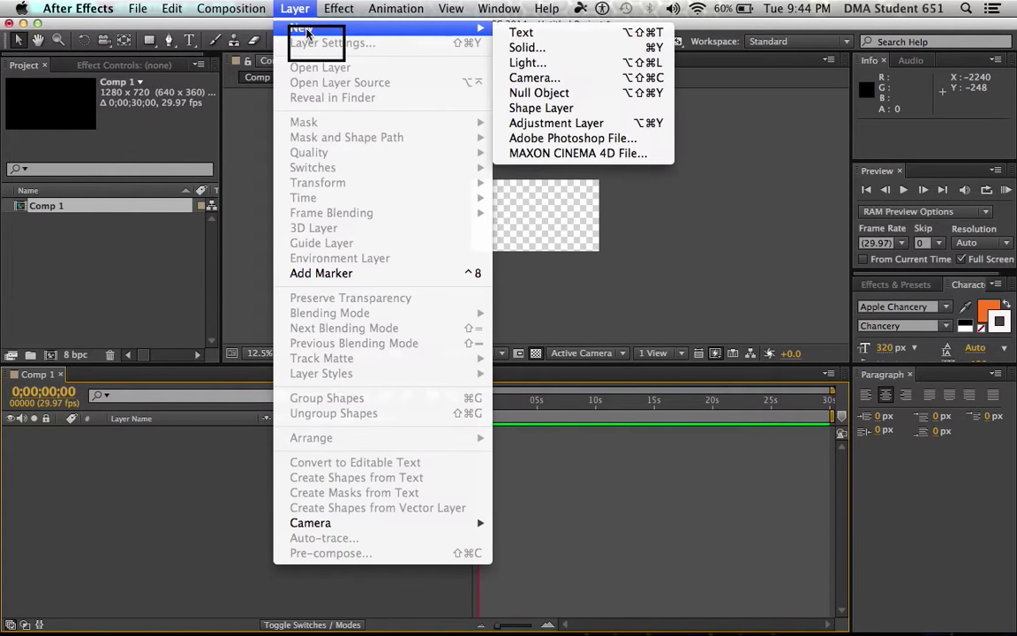
click(588, 47)
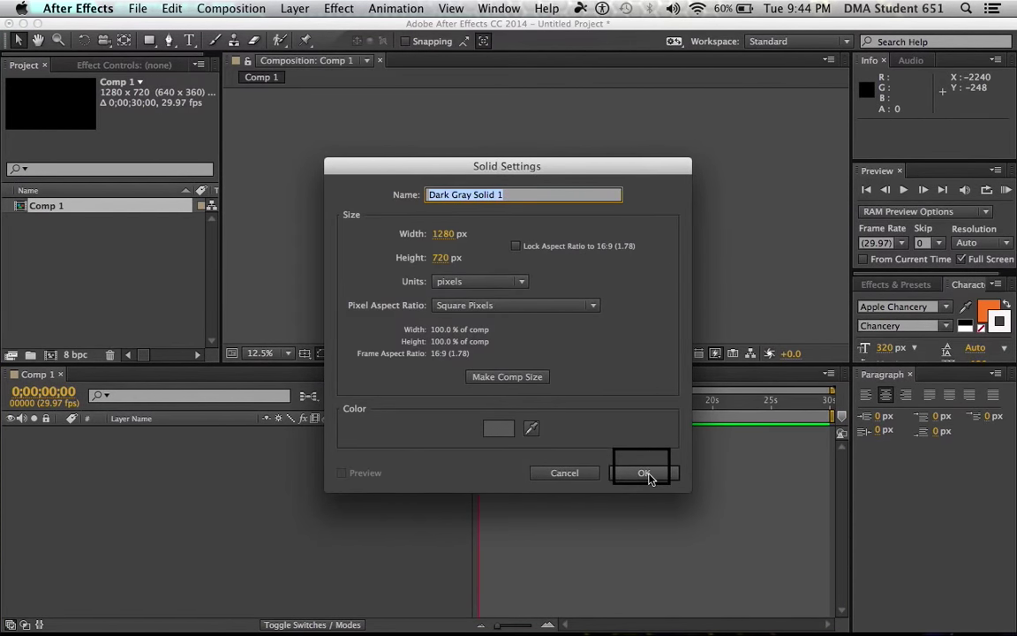
click(646, 474)
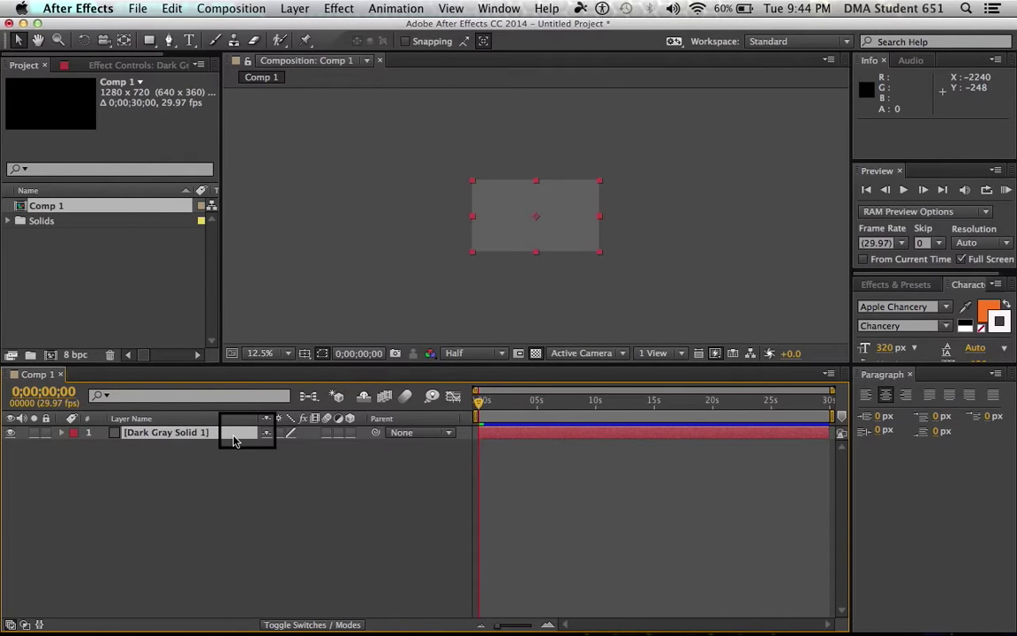
Rename the solid 'floor', then duplicate it and name the copy 'wall'.
click(170, 438)
key(Return)
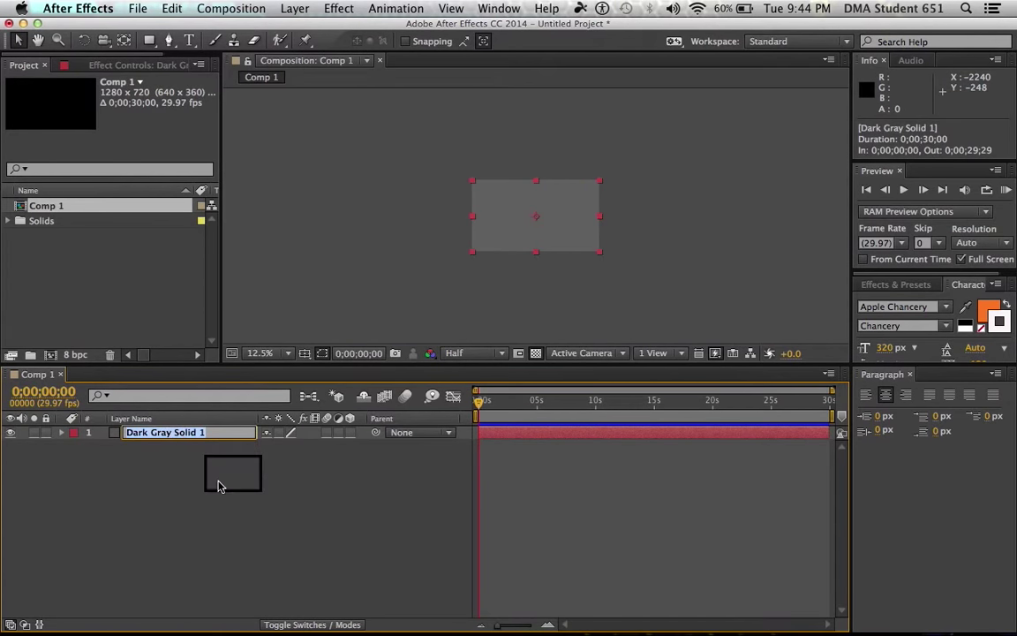
text(f)
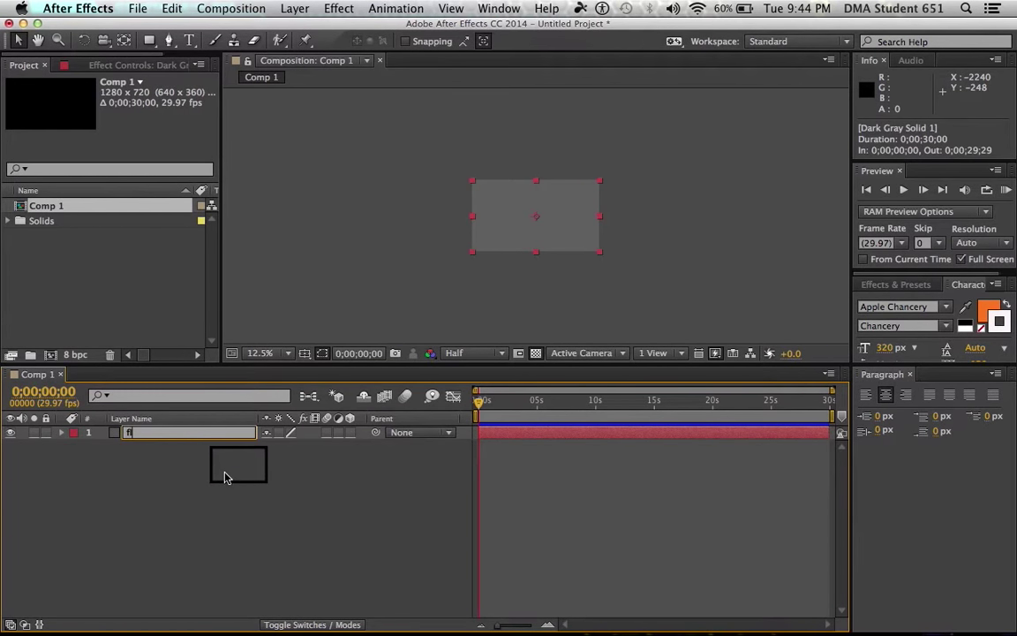
text(loor)
key(Return)
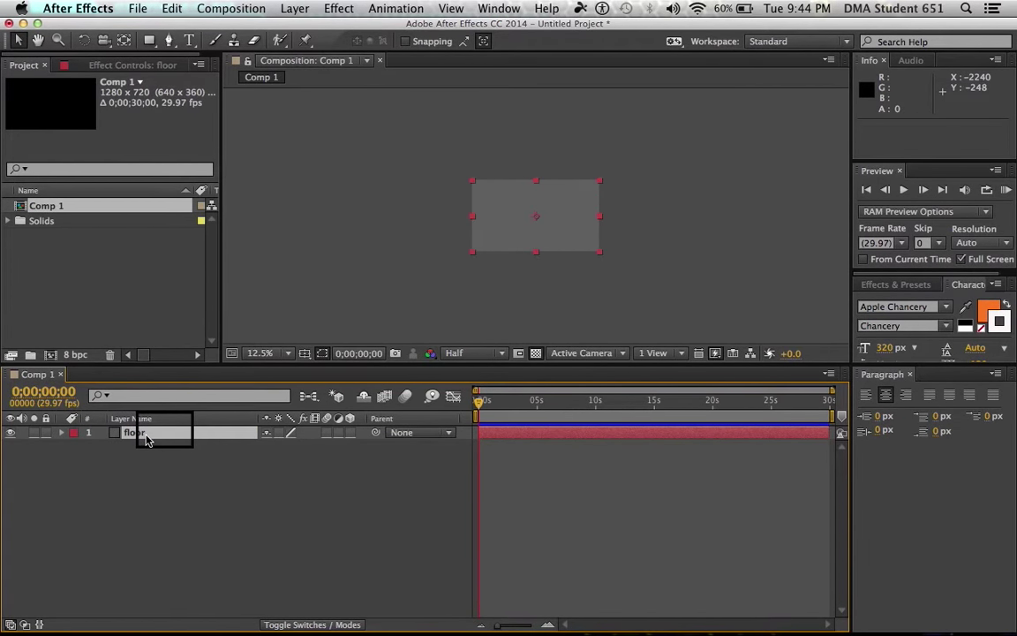
key(super+d)
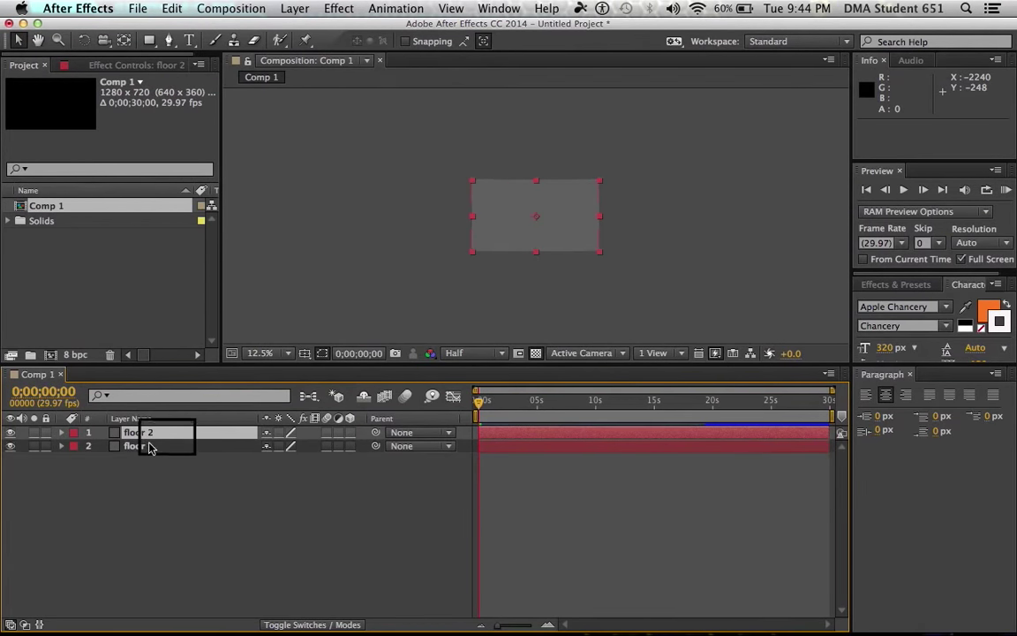
key(Return)
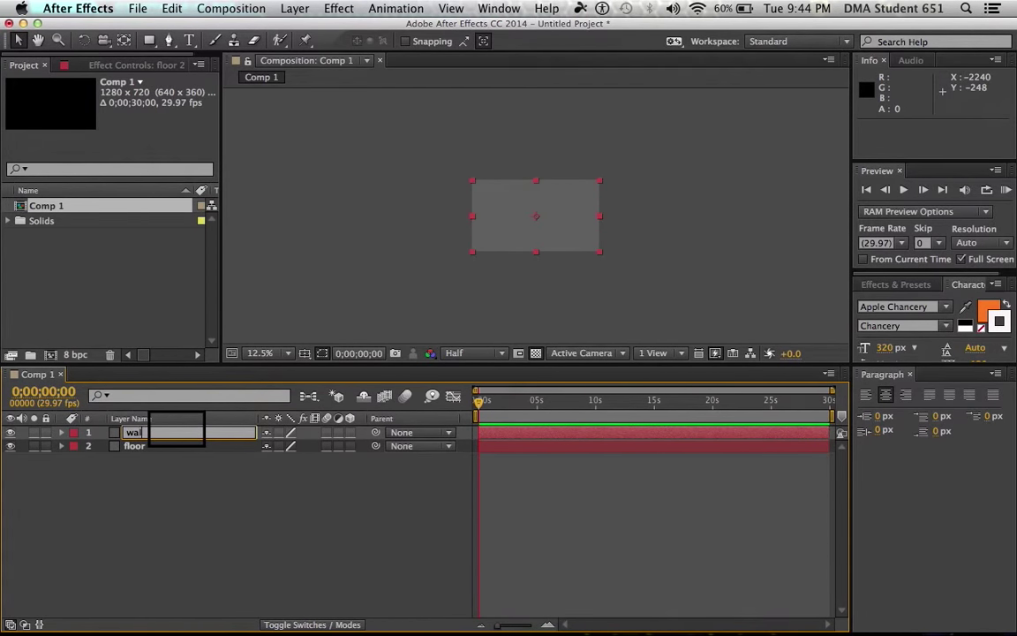
key(Return)
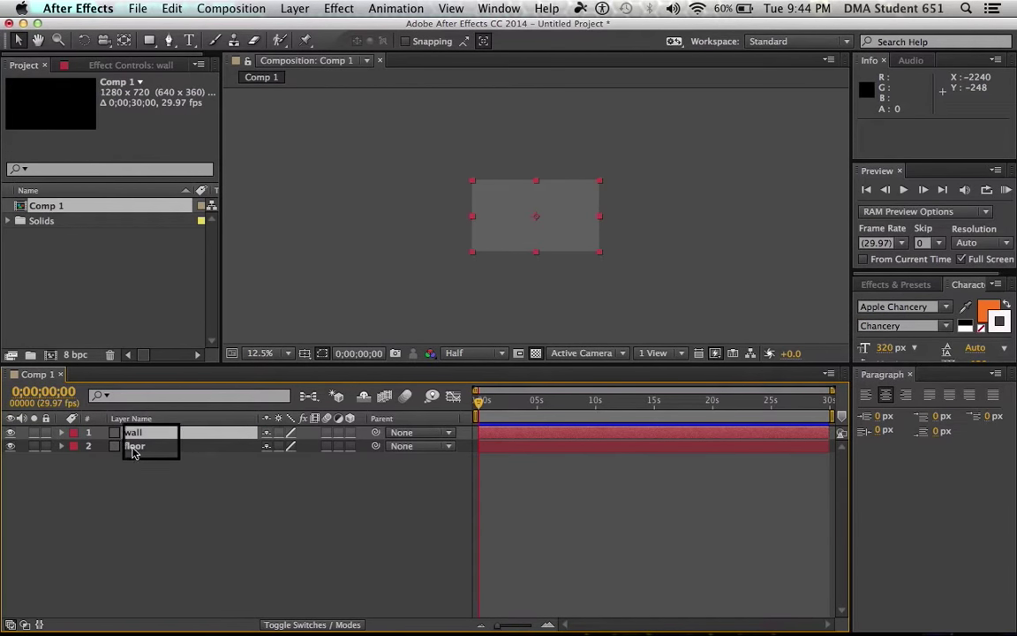
Turn on the 3D Layer switch for both the wall and floor layers.
click(155, 446)
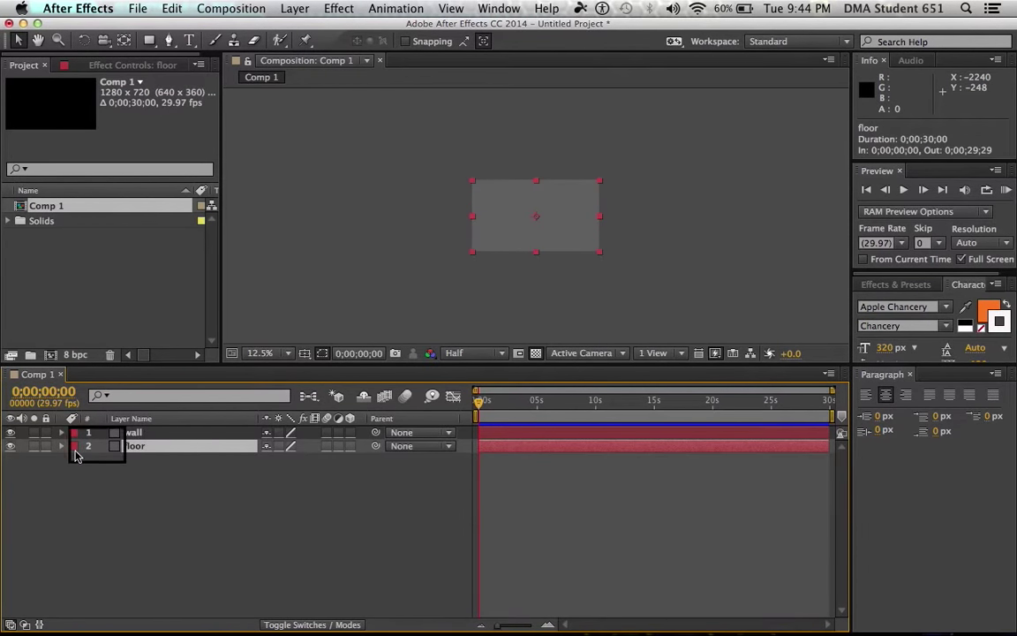
right_click(109, 477)
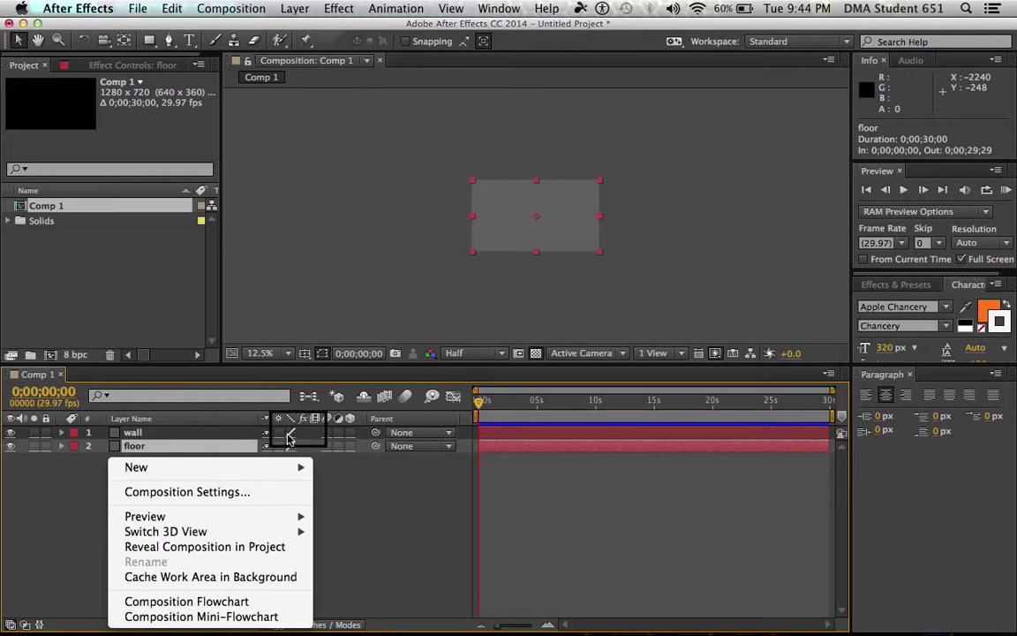
click(354, 455)
click(349, 432)
click(349, 447)
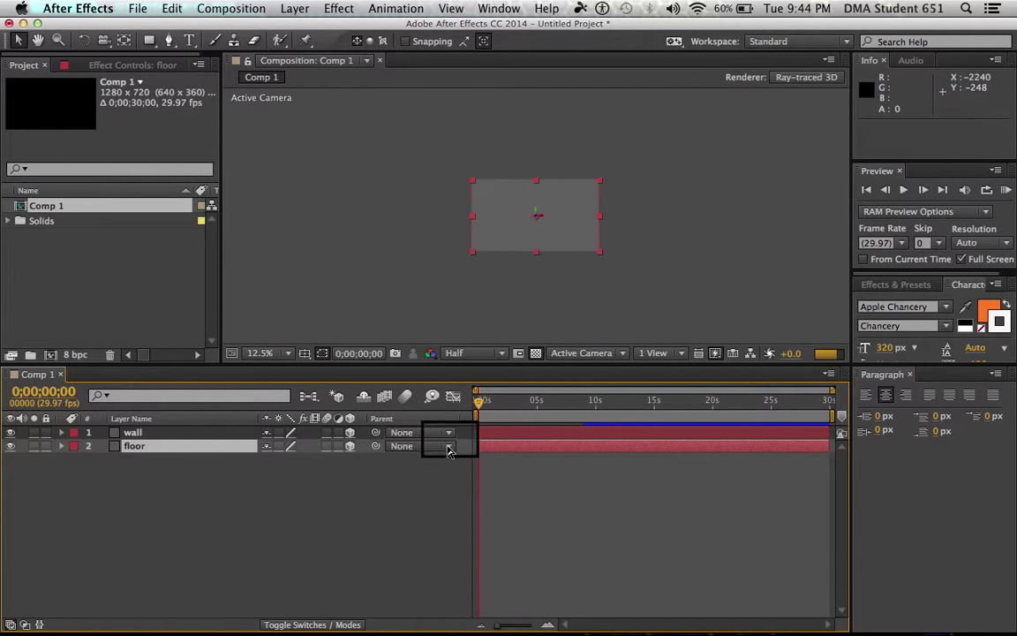
click(163, 449)
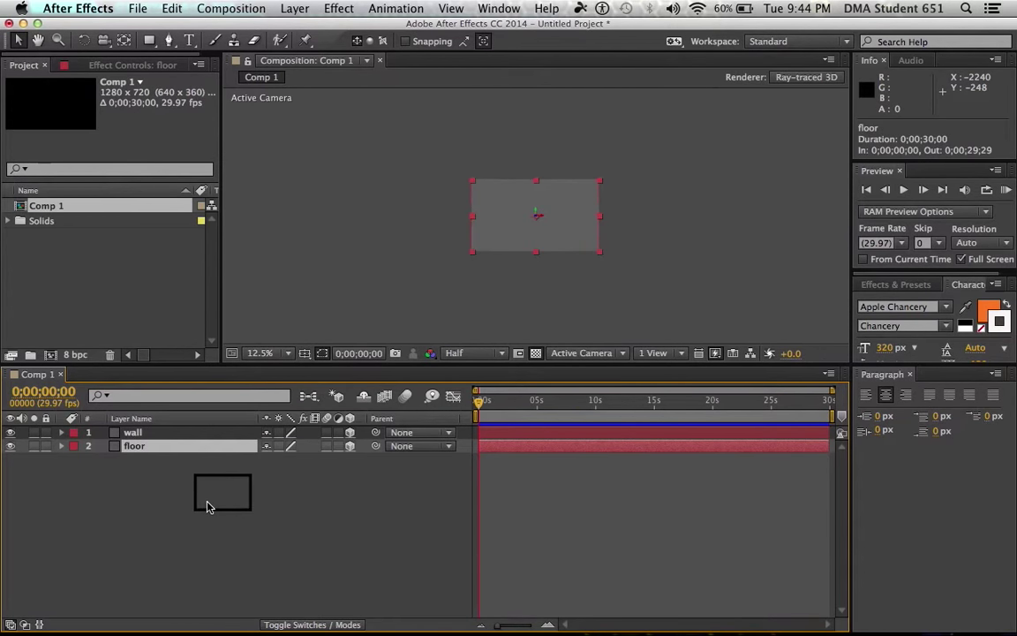
Set the floor layer's X Rotation to -90° so it lies flat.
key(r)
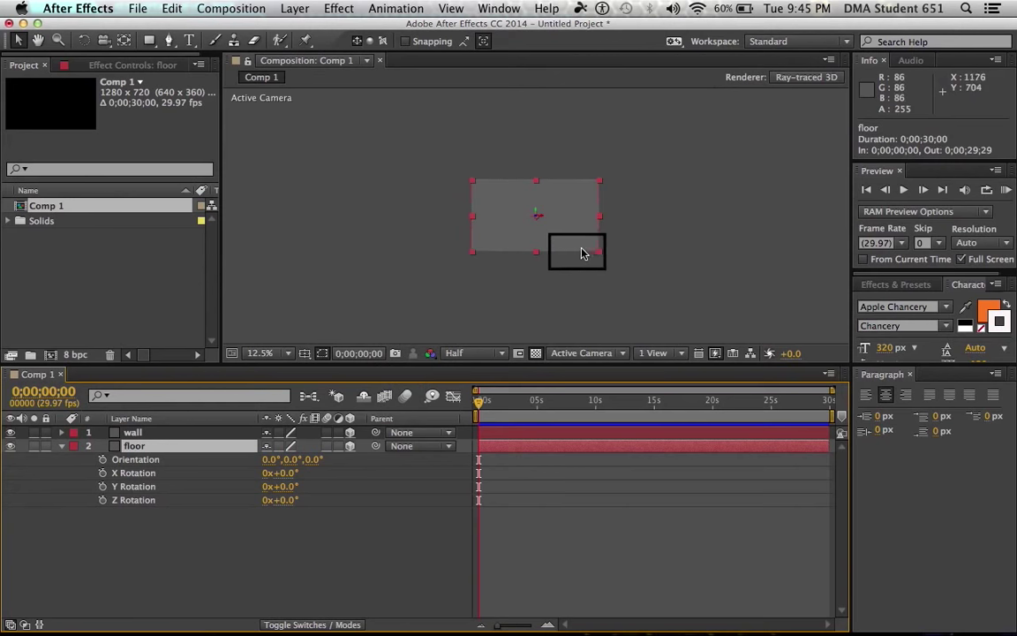
key(period)
key(period)
key(period)
key(period)
key(period)
key(period)
key(period)
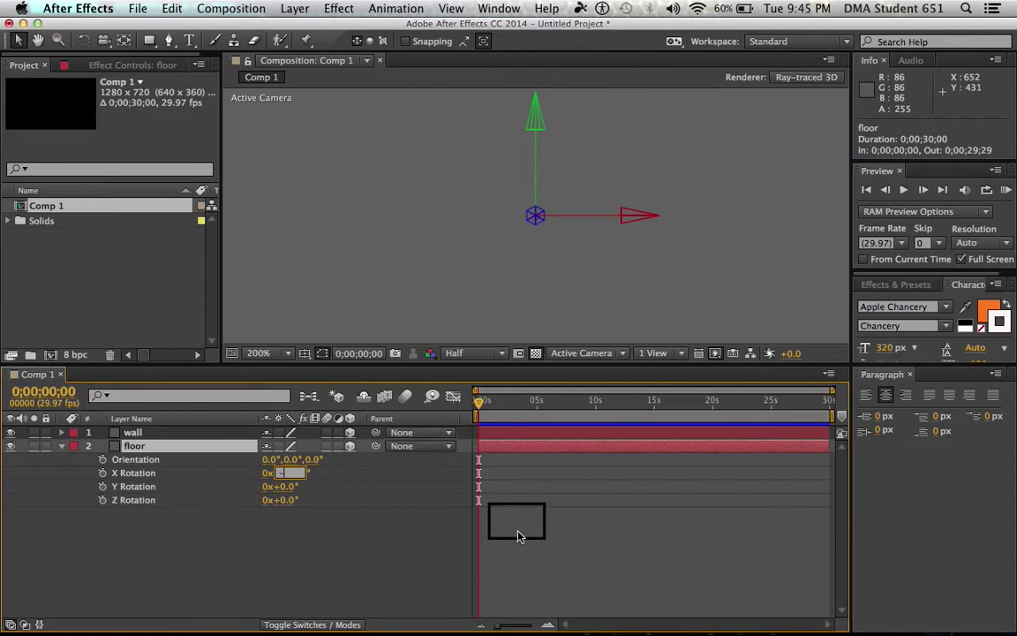
text(90)
key(Return)
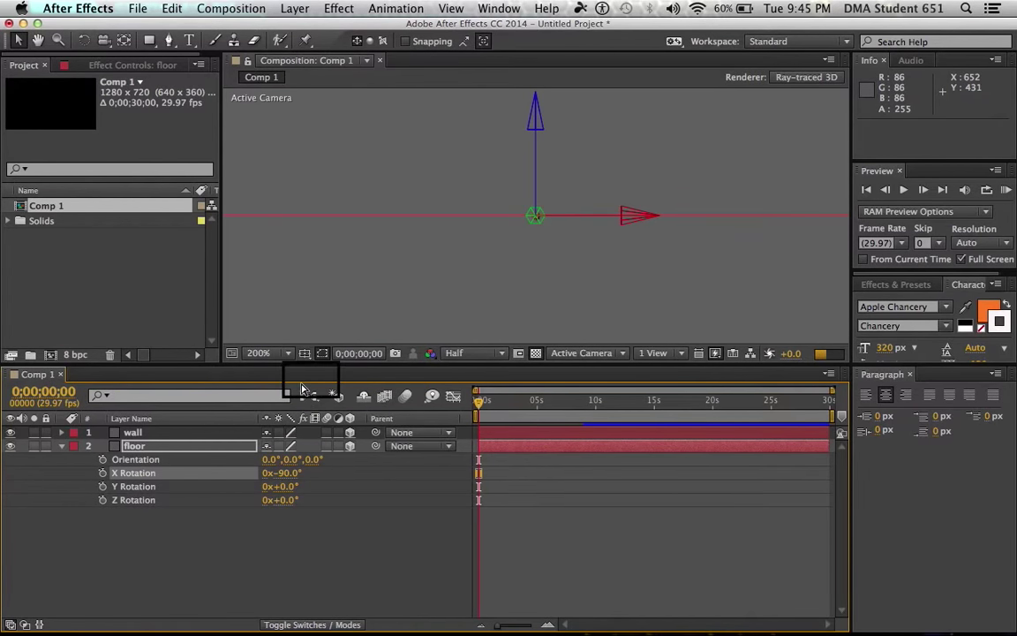
Lower the floor beneath the wall to 640, 716, 0, checking it in perspective.
scroll(287, 358, down, 2)
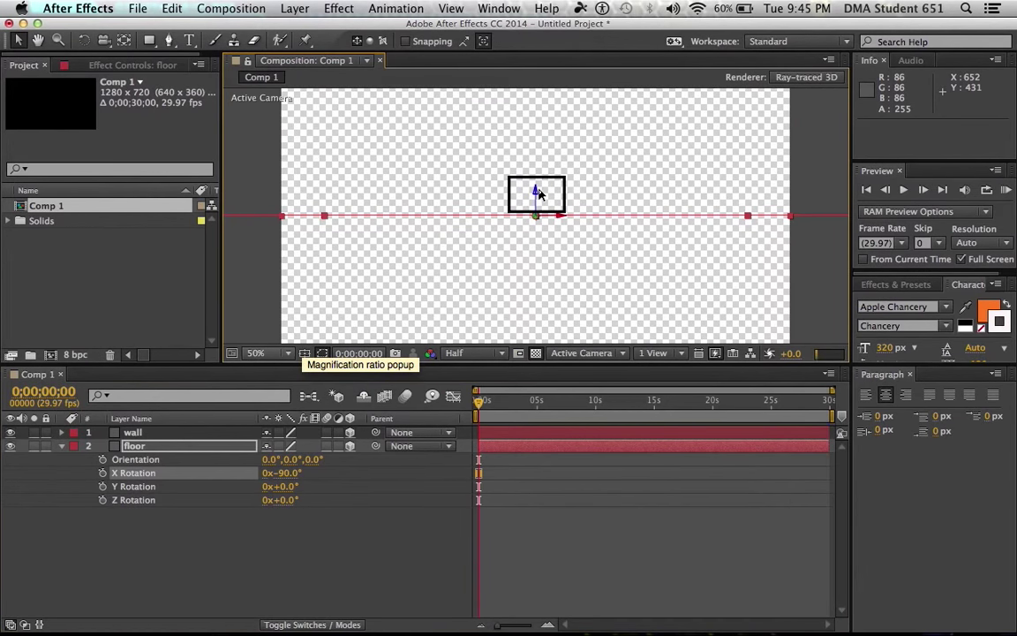
drag(536, 193, 528, 314)
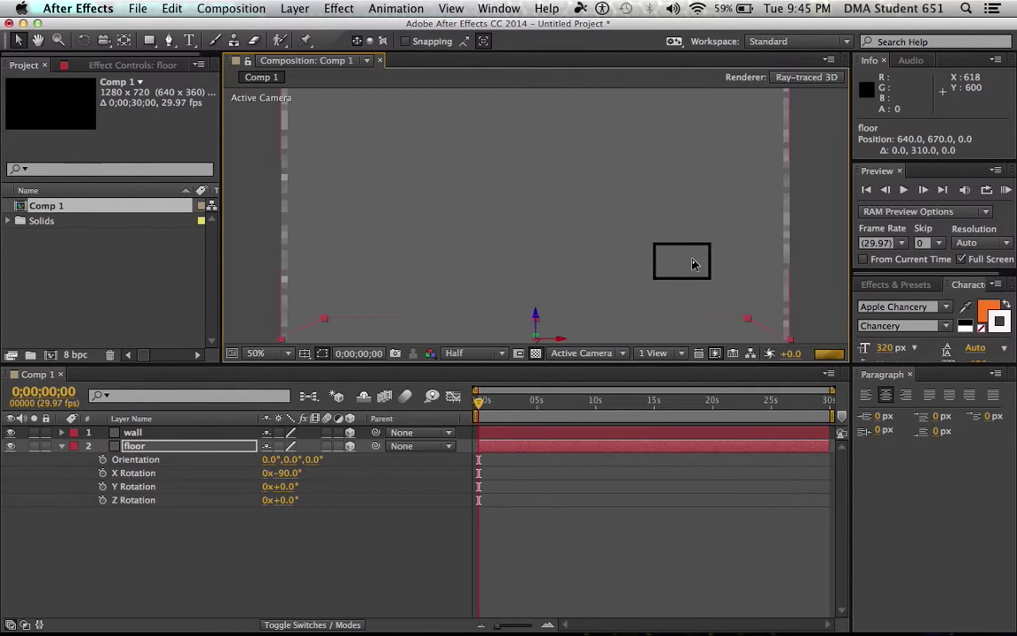
drag(653, 271, 544, 281)
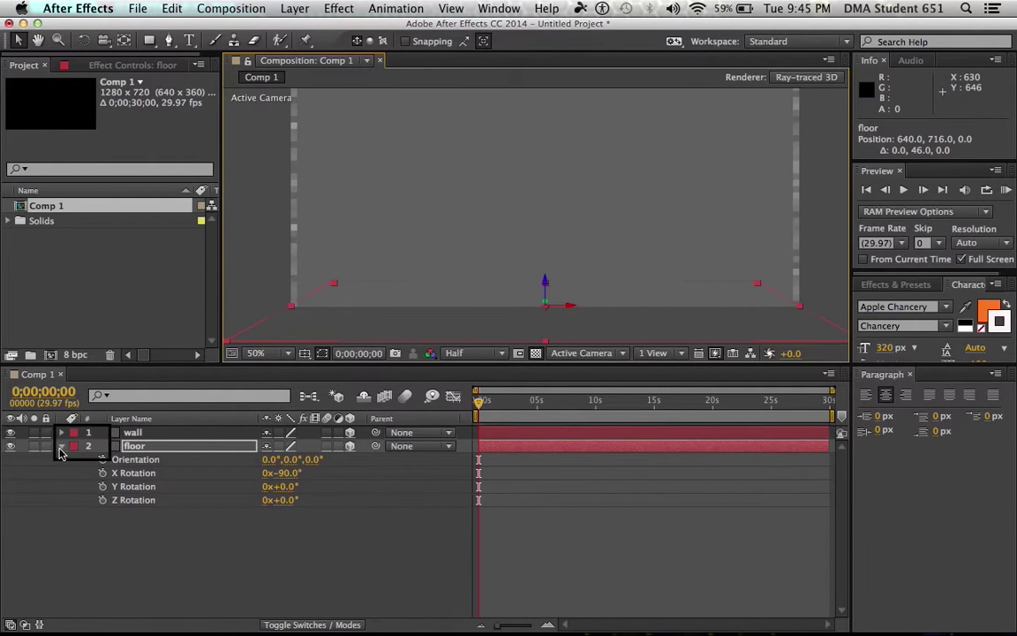
click(64, 448)
click(64, 449)
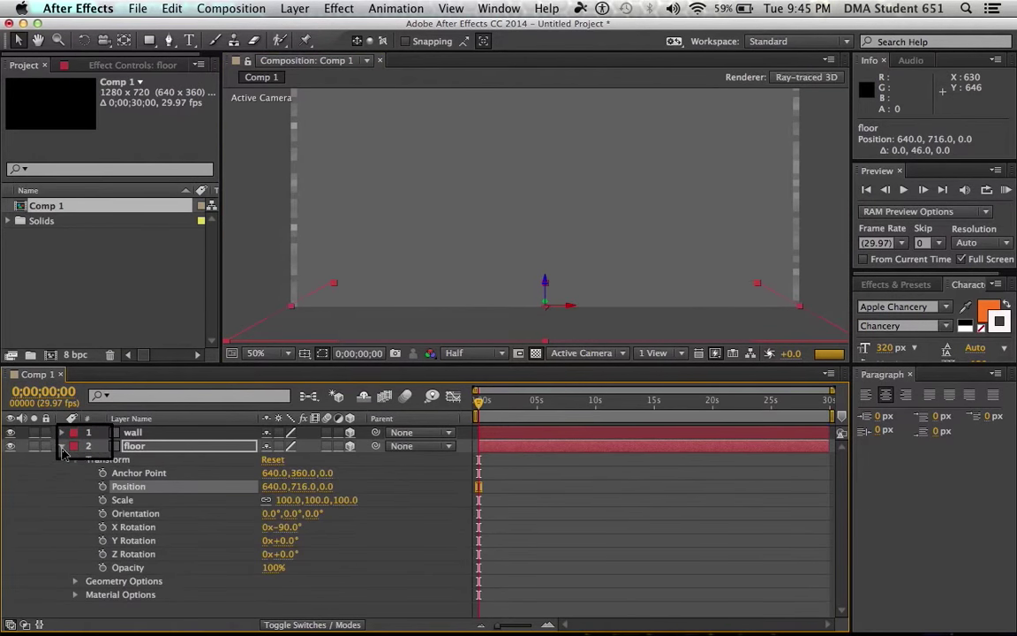
click(63, 448)
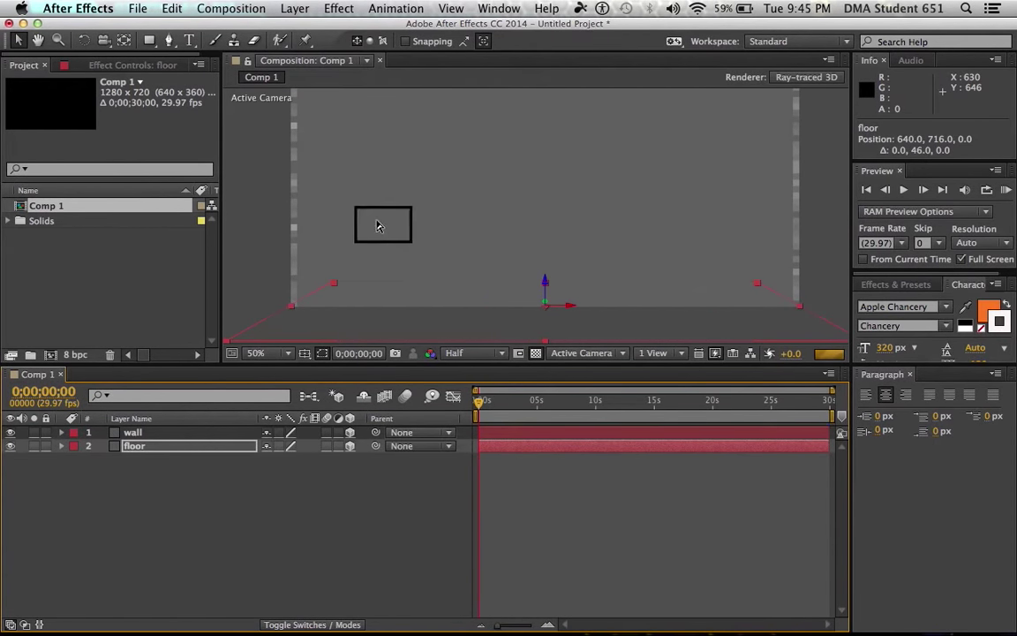
Add an Ambient light named 'room light' with intensity set to 20%.
click(295, 8)
mouse_move(315, 29)
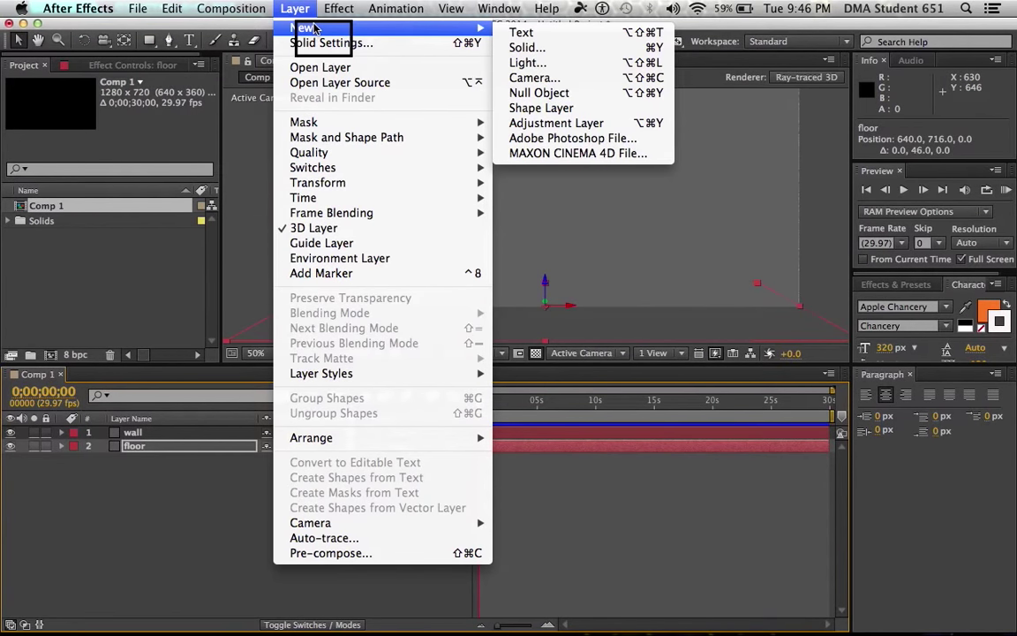
click(538, 67)
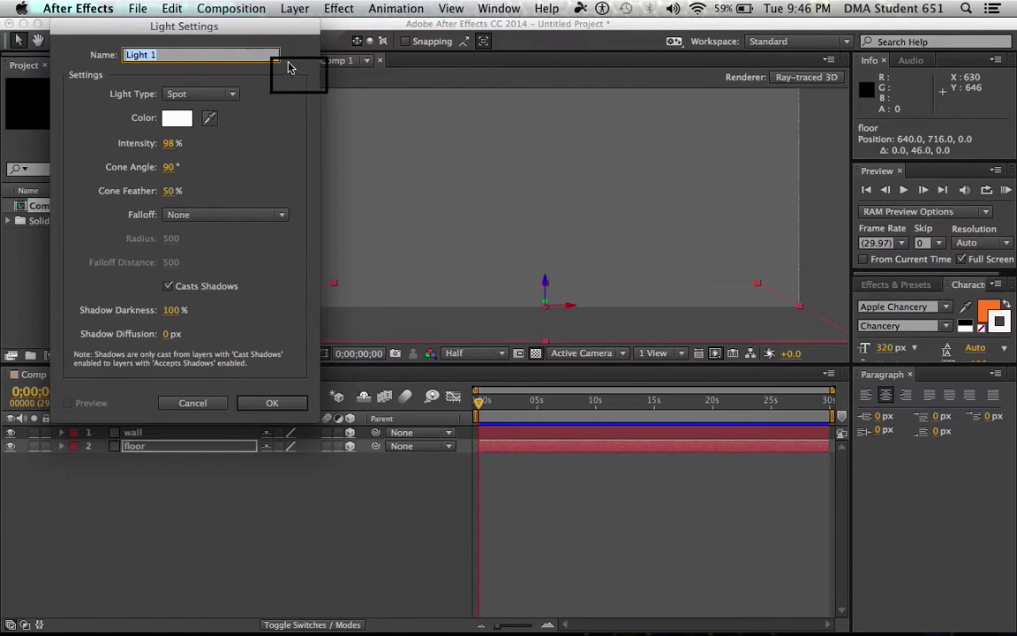
text(room l)
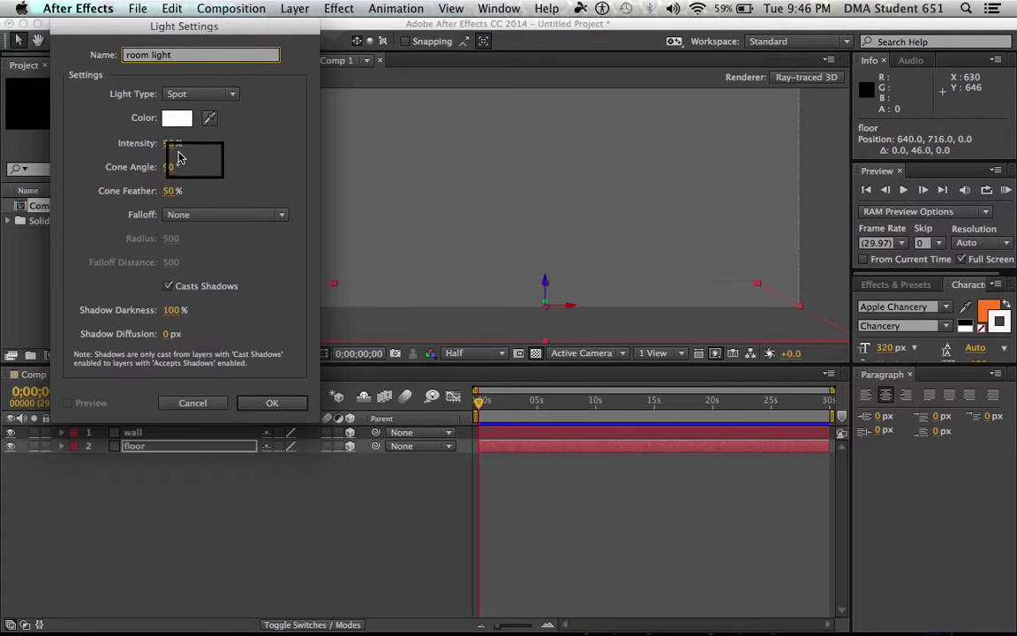
click(216, 95)
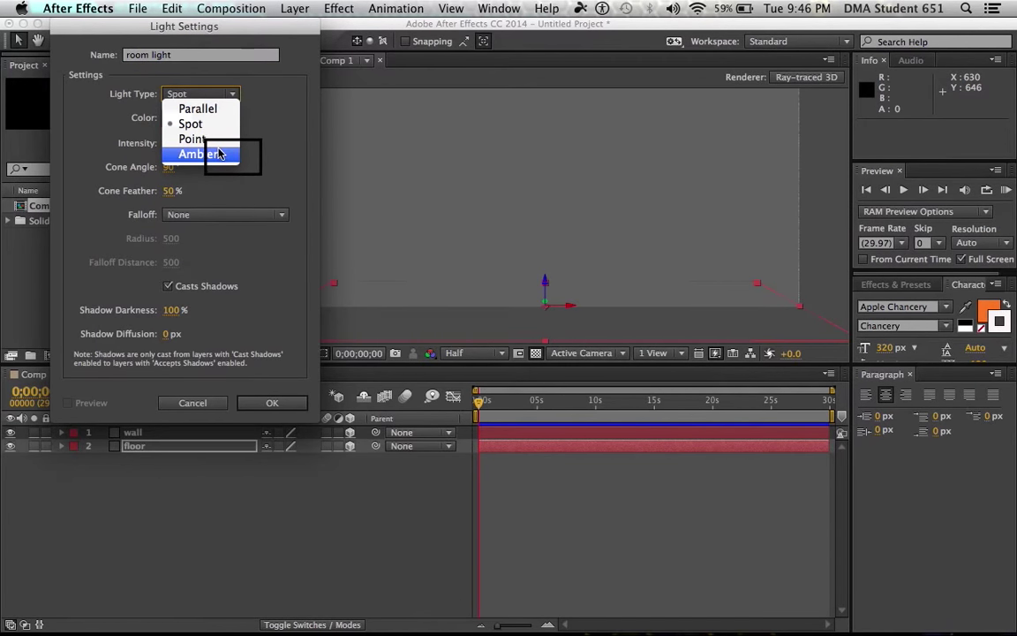
click(216, 154)
drag(168, 152, 105, 144)
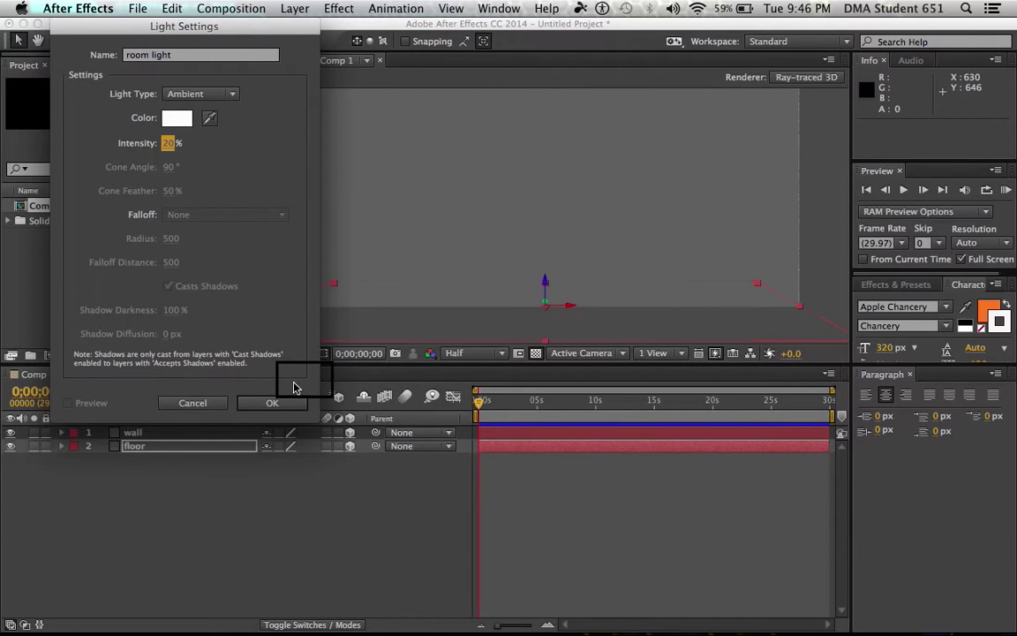
click(273, 404)
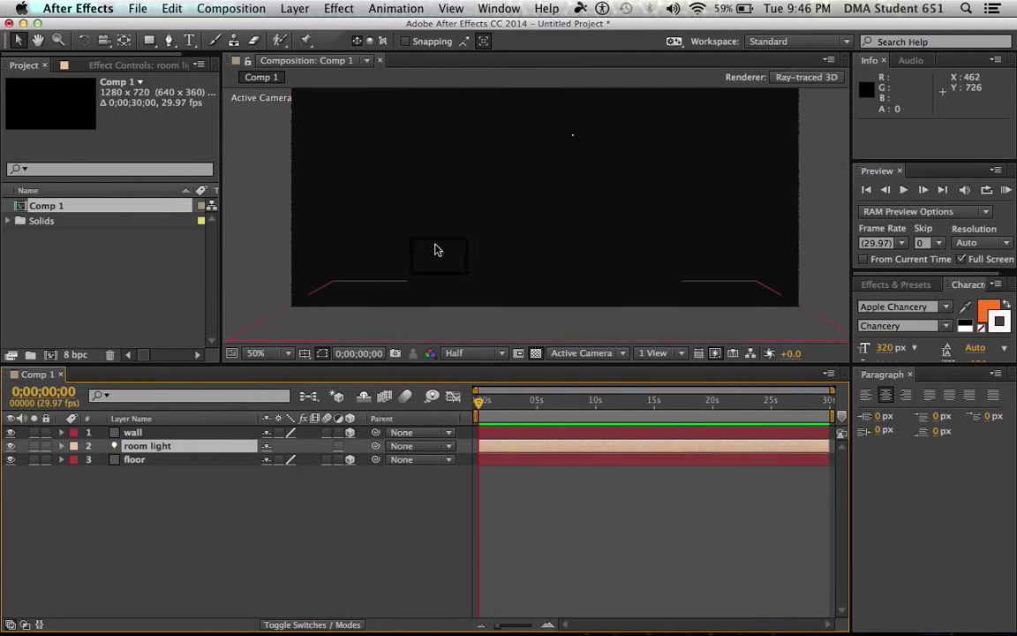
Create a Spot light named 'spotlight' with its intensity raised to about 100%.
click(299, 10)
mouse_move(301, 27)
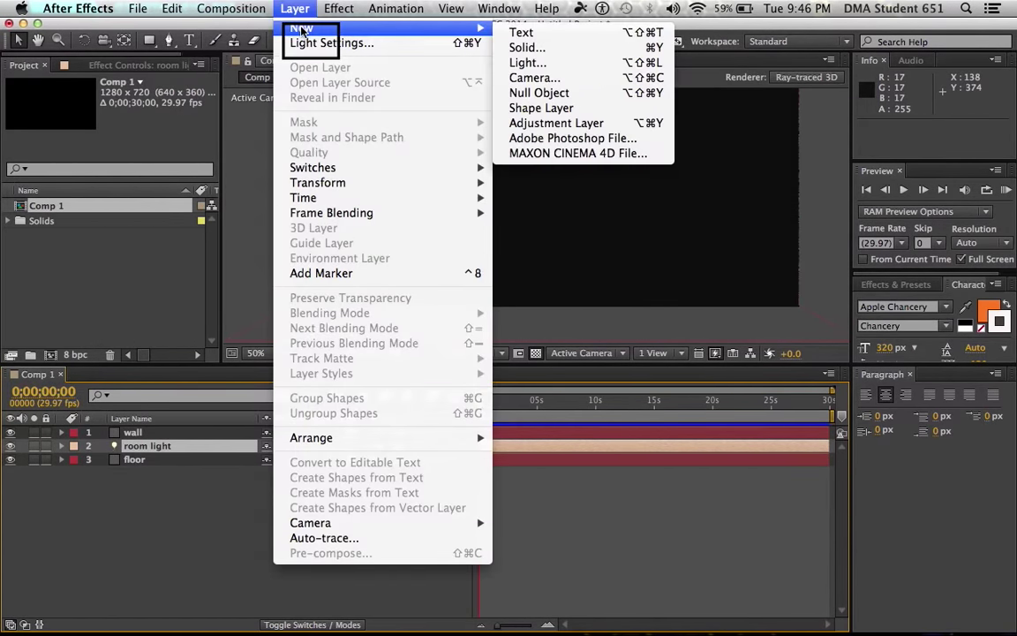
click(582, 66)
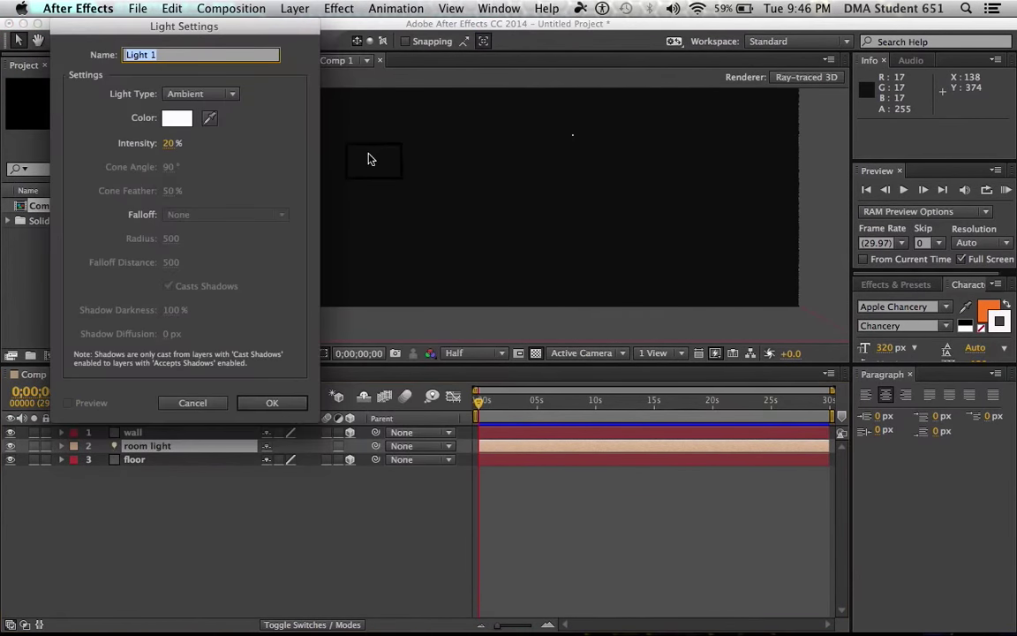
click(227, 95)
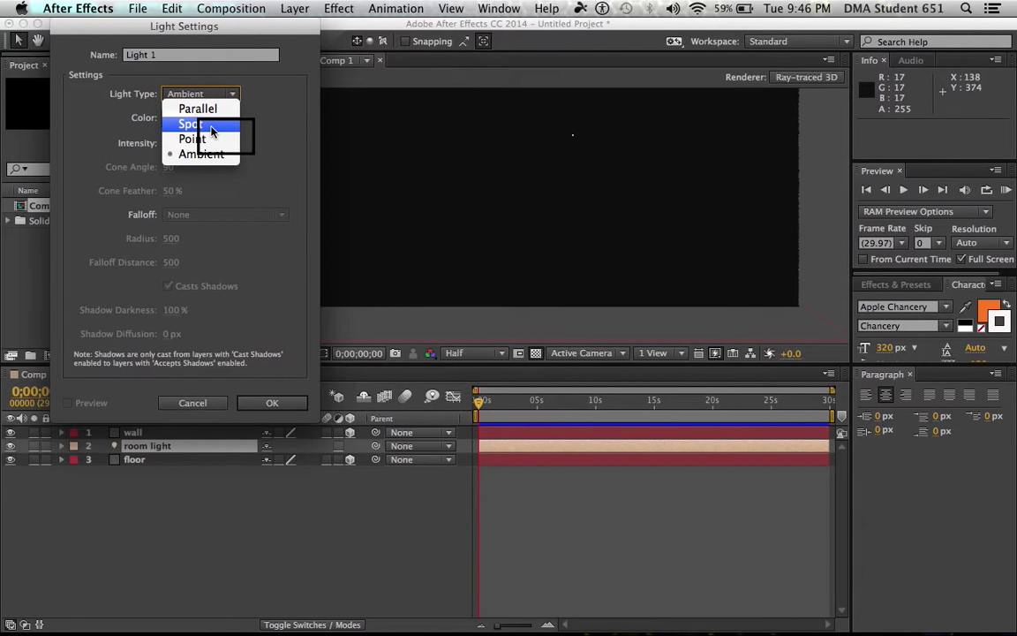
click(212, 130)
click(170, 56)
drag(170, 57, 134, 53)
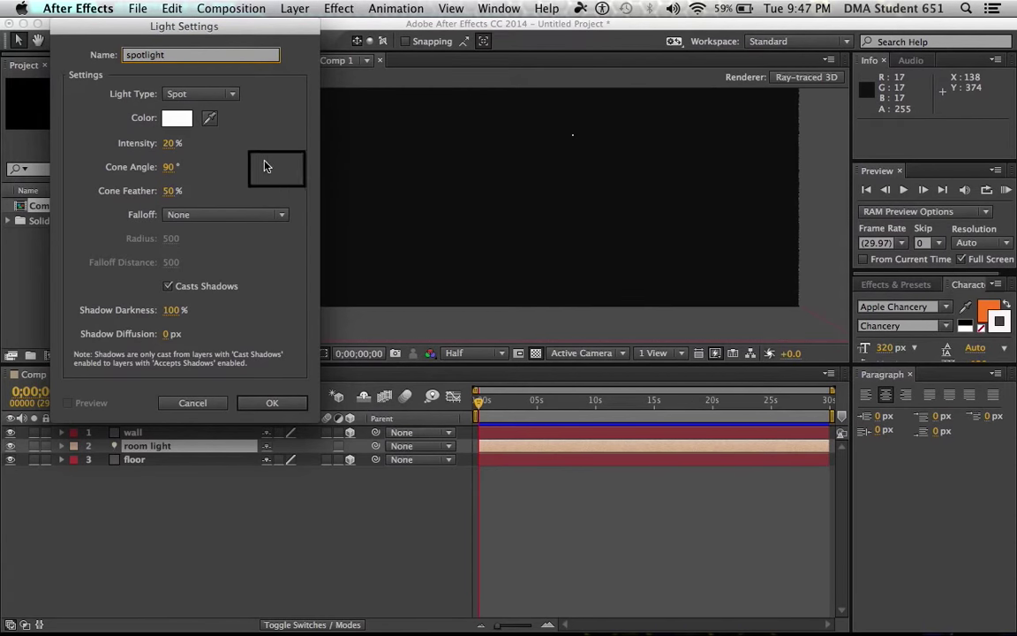
click(171, 144)
drag(170, 143, 243, 143)
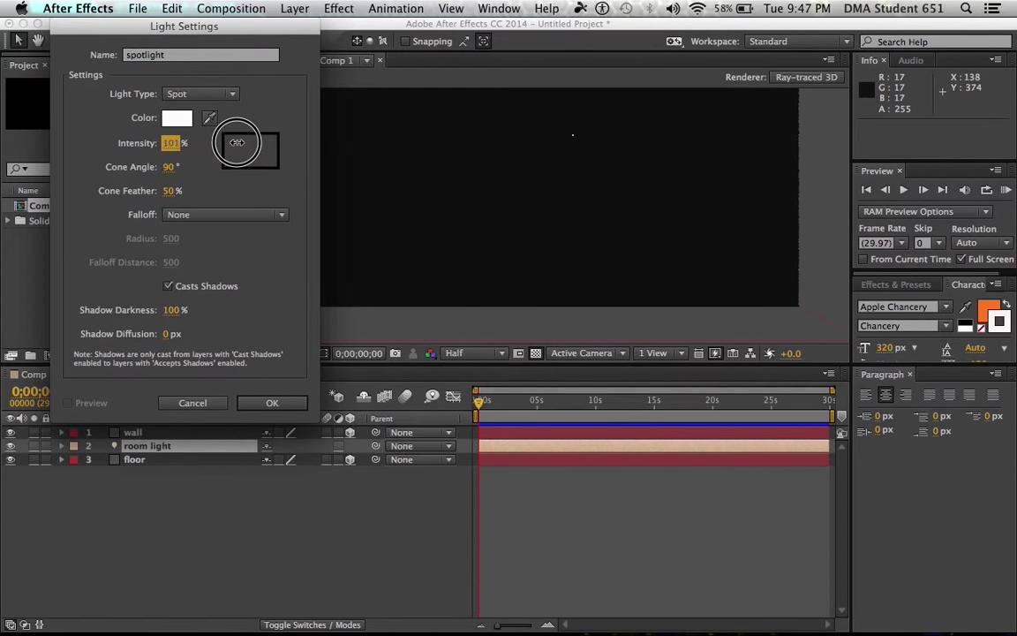
click(273, 404)
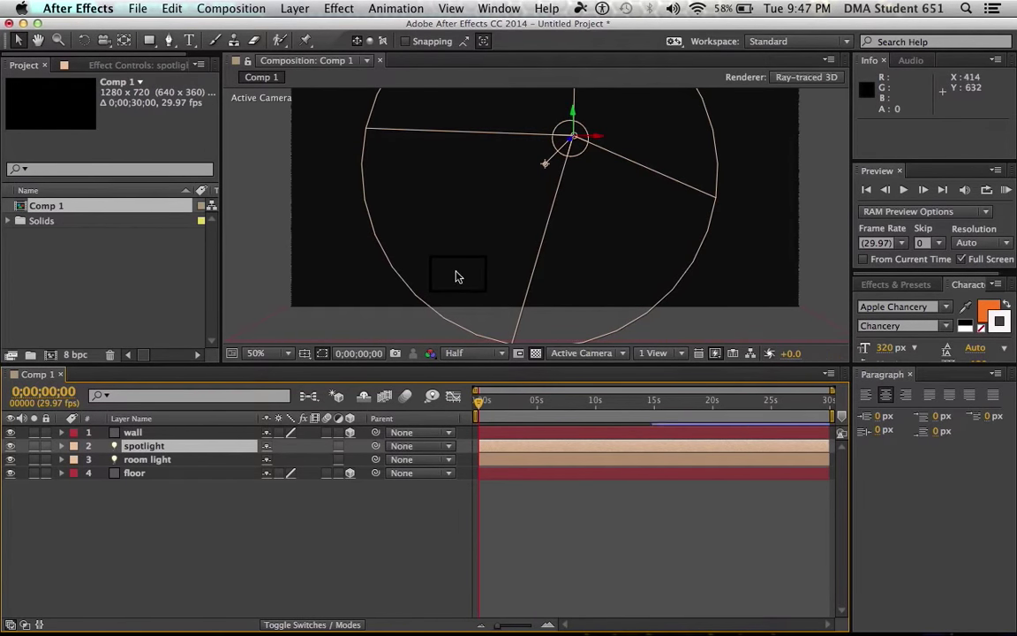
Check the wall layer's 3D settings in its context menu, then dismiss the menu.
right_click(456, 276)
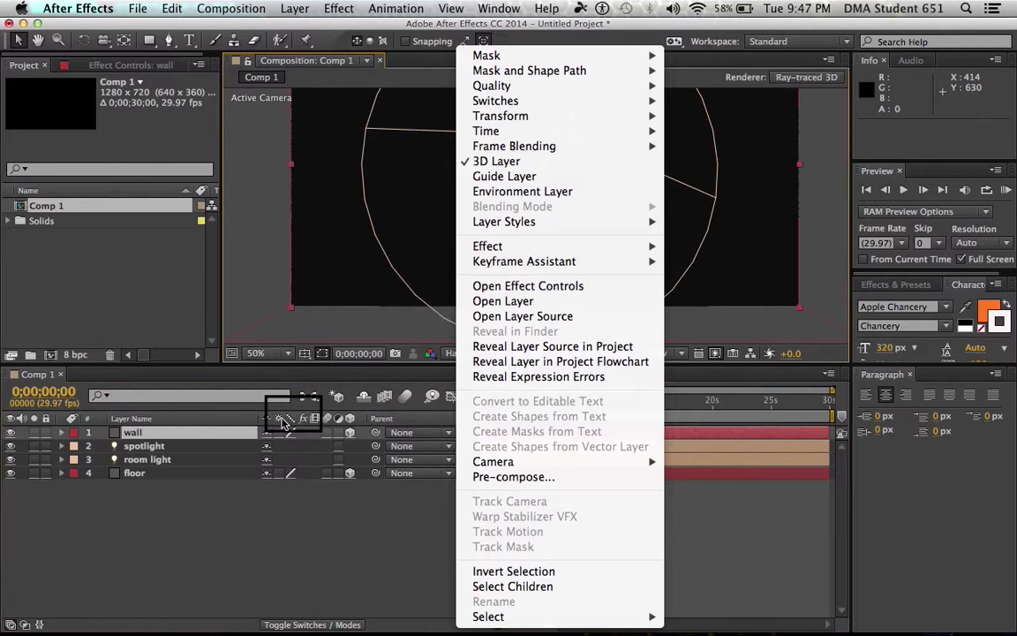
click(231, 542)
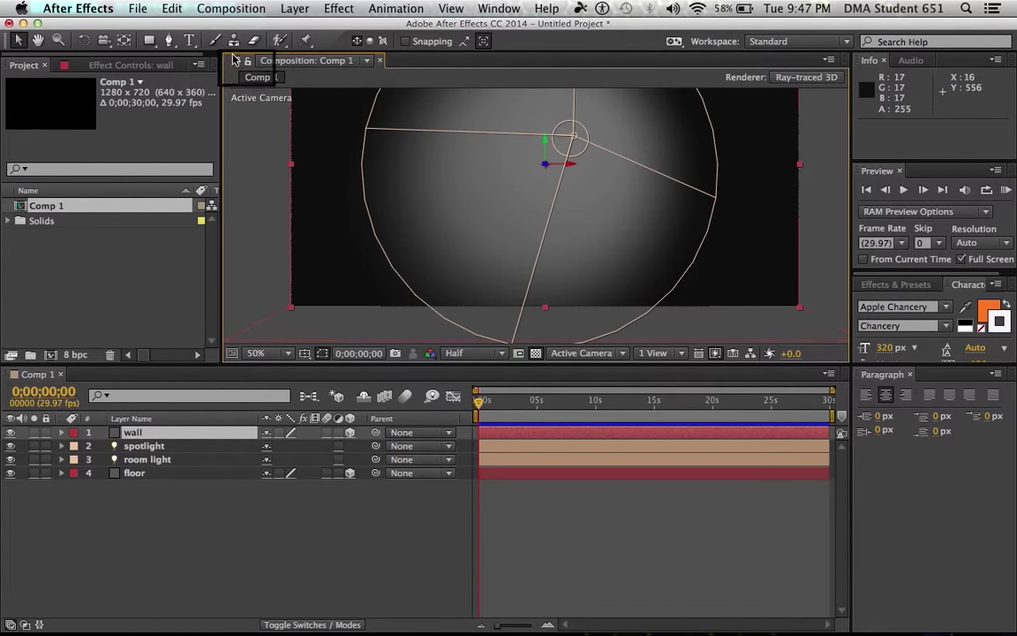
Add a Text 1 layer reading 'spotlight' in orange Apple Chancery on the wall.
click(188, 42)
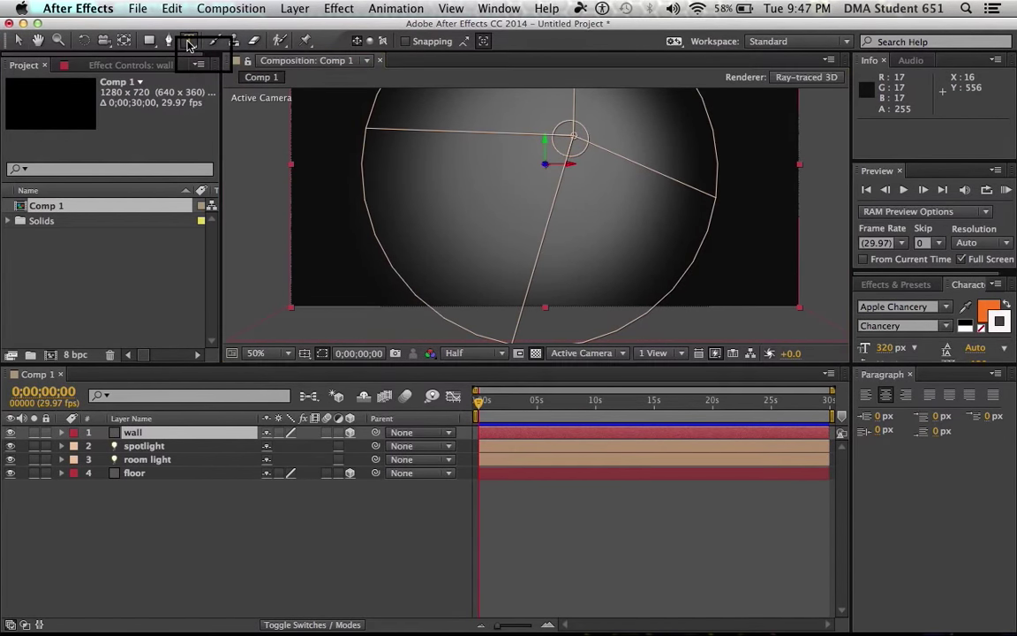
click(421, 216)
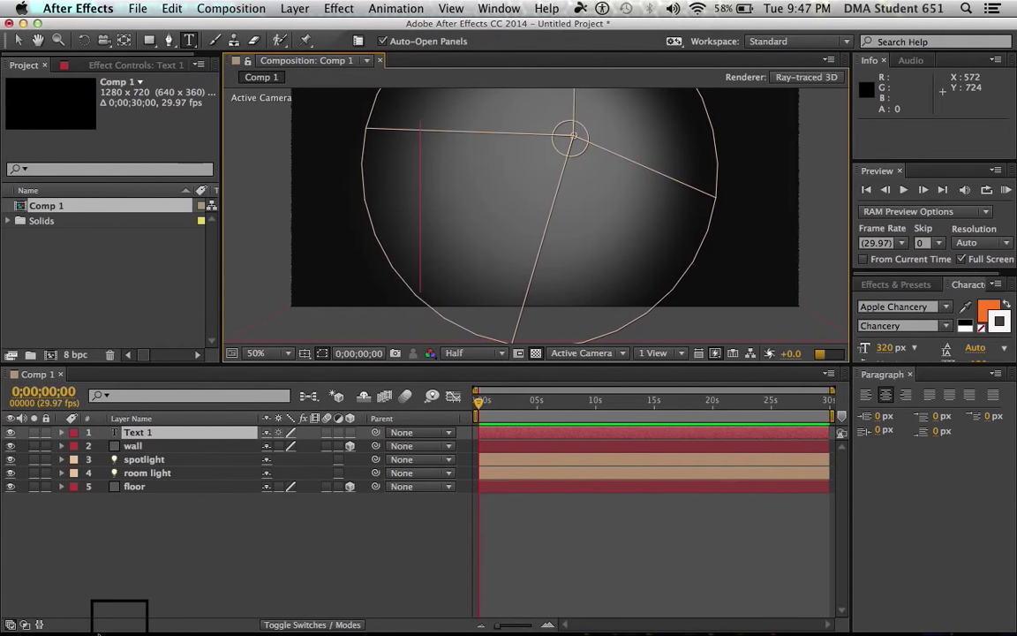
mouse_move(42, 622)
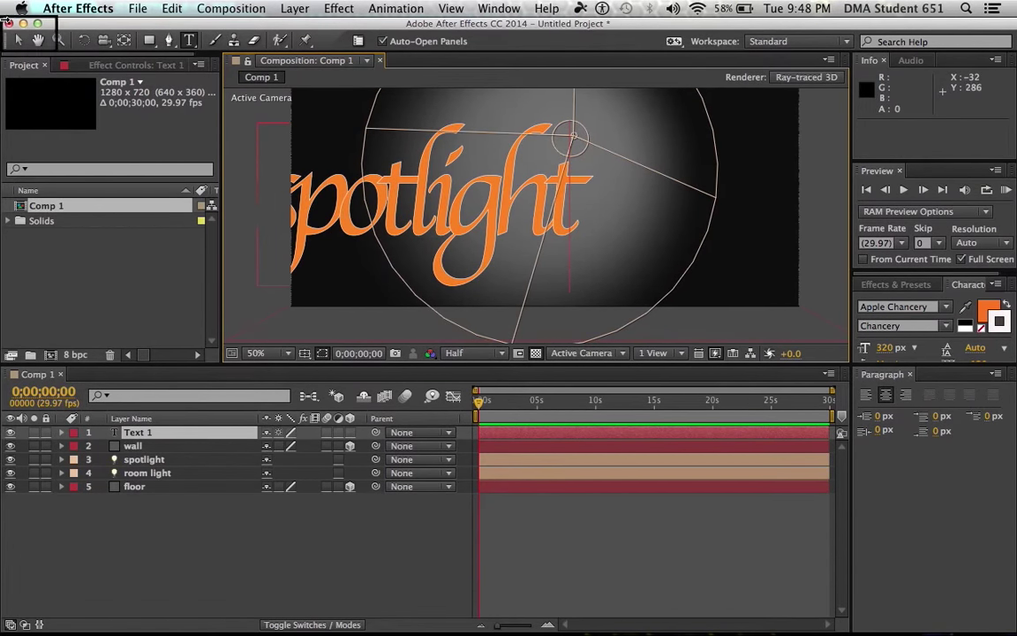
Drag the spotlight text to the centre of the wall and enlarge the viewer.
click(19, 41)
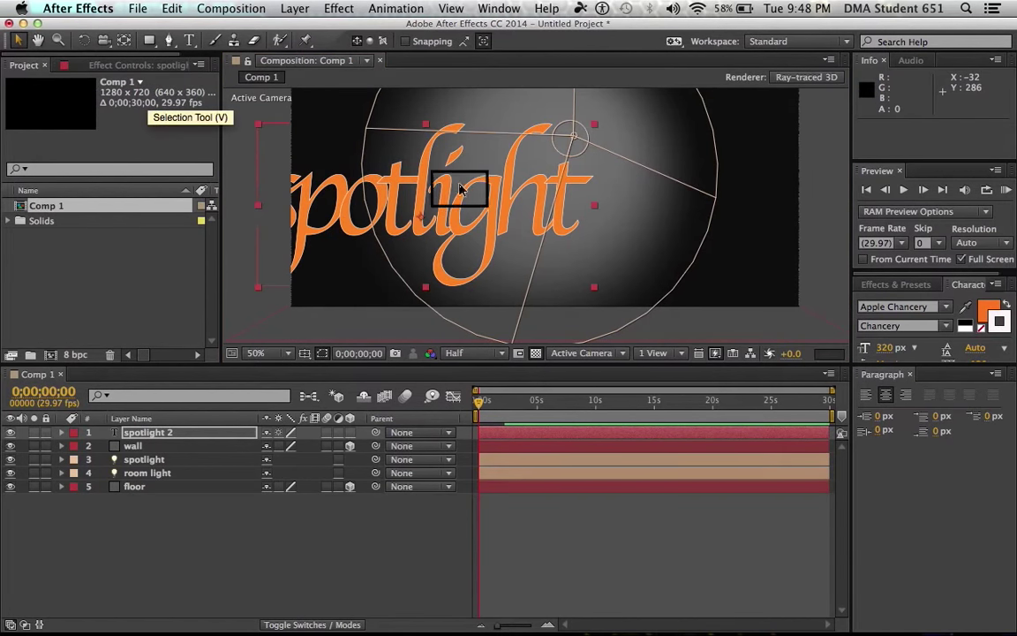
drag(465, 229, 570, 227)
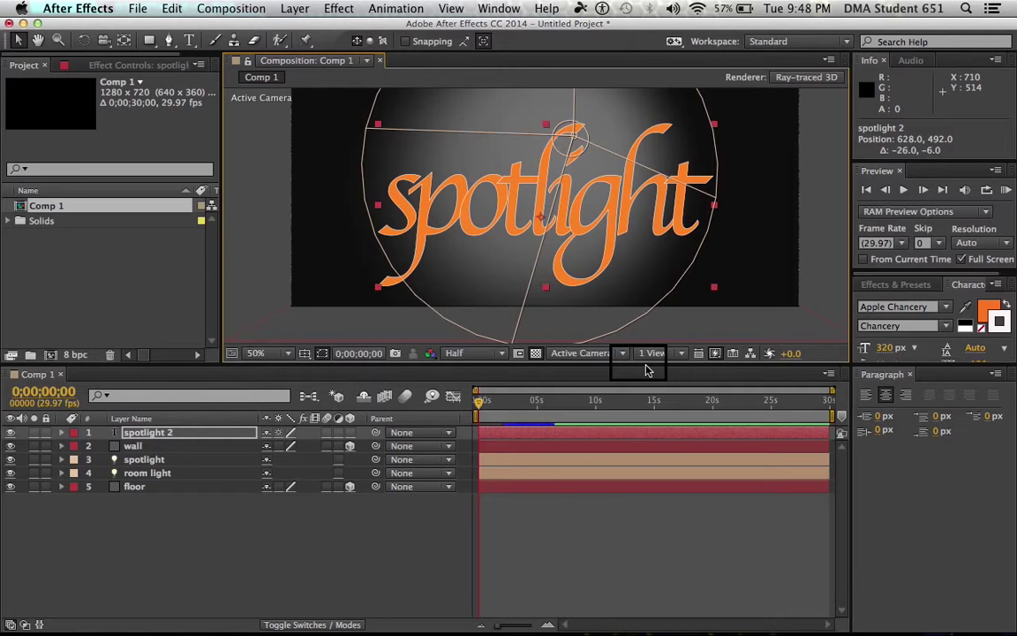
drag(649, 365, 637, 468)
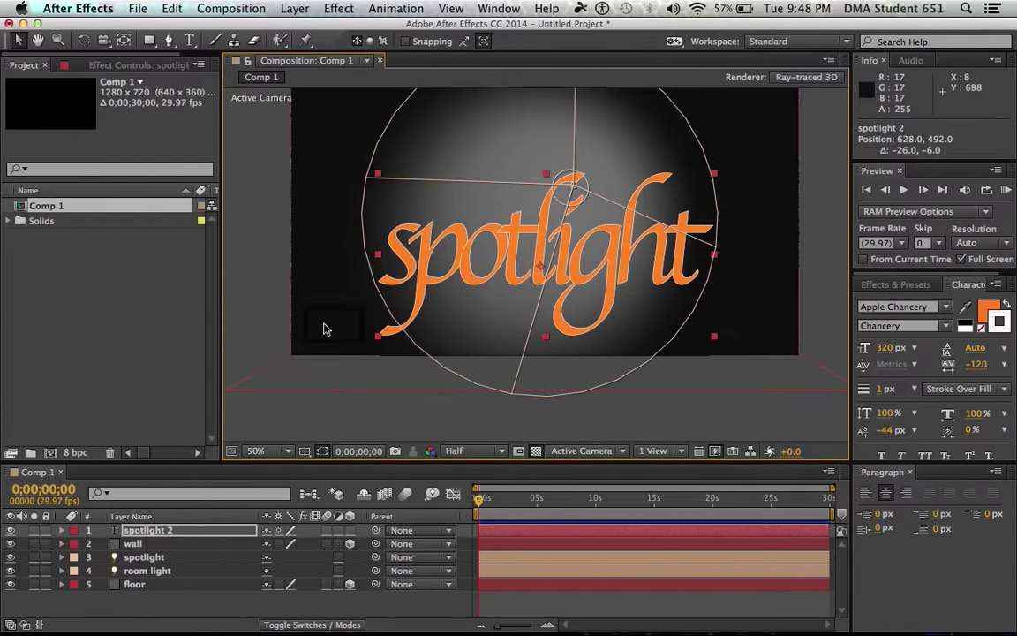
Move the spotlight light layer to the top of the timeline stack and expand its properties.
click(140, 558)
drag(140, 562, 148, 521)
drag(160, 604, 140, 535)
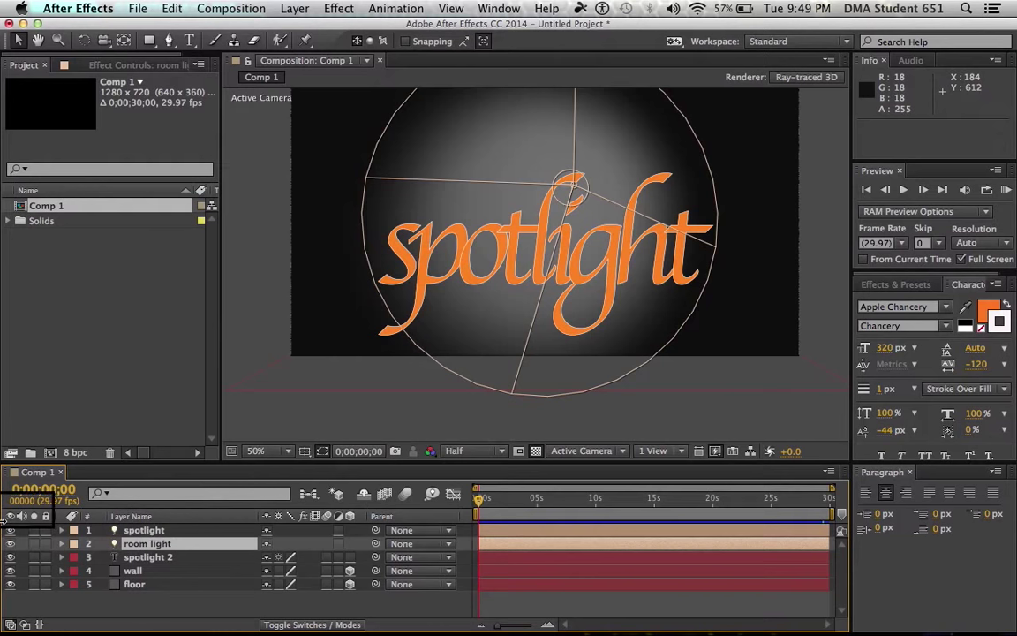
click(61, 532)
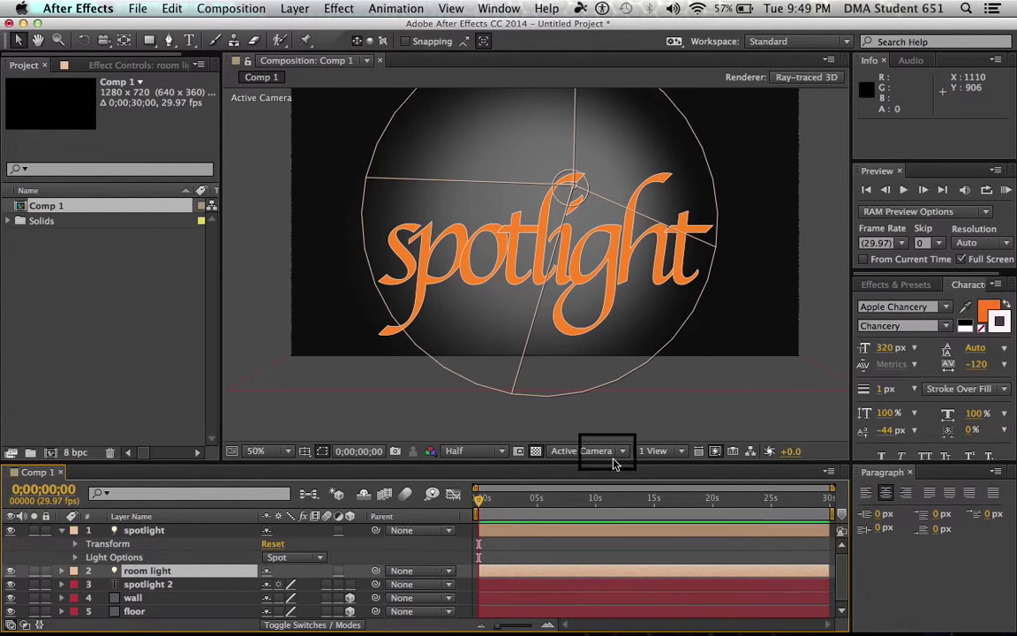
Use the 2 Views - Horizontal layout with the left view showing Custom View 1.
click(681, 460)
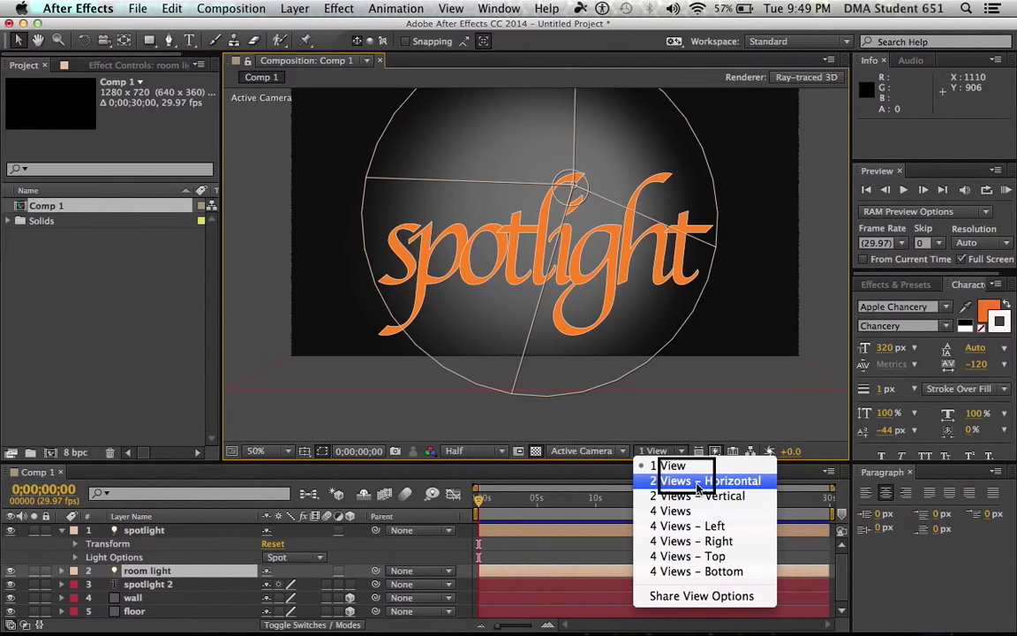
click(697, 484)
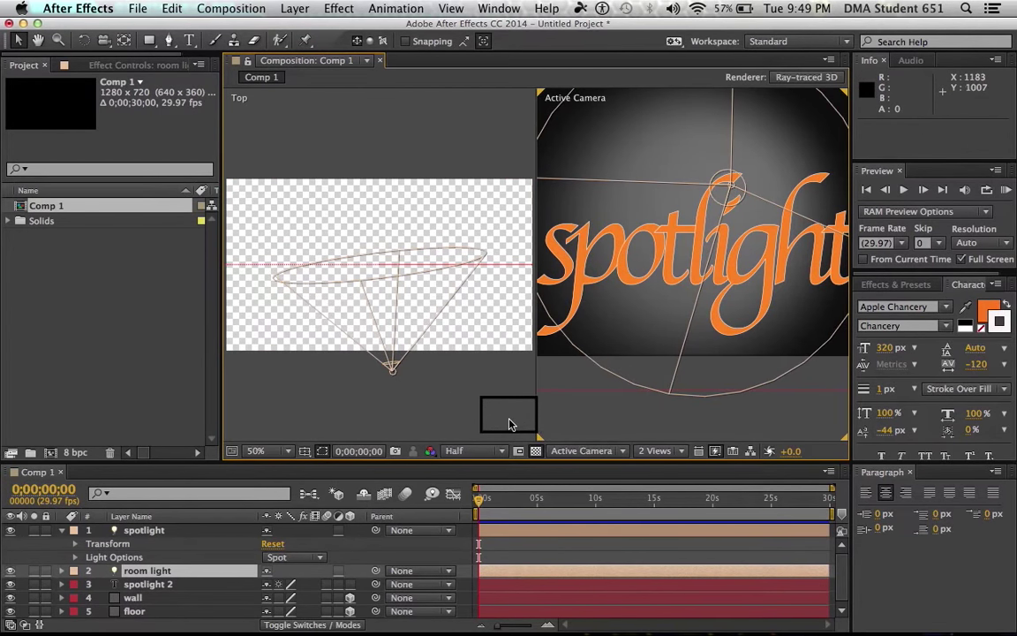
click(444, 409)
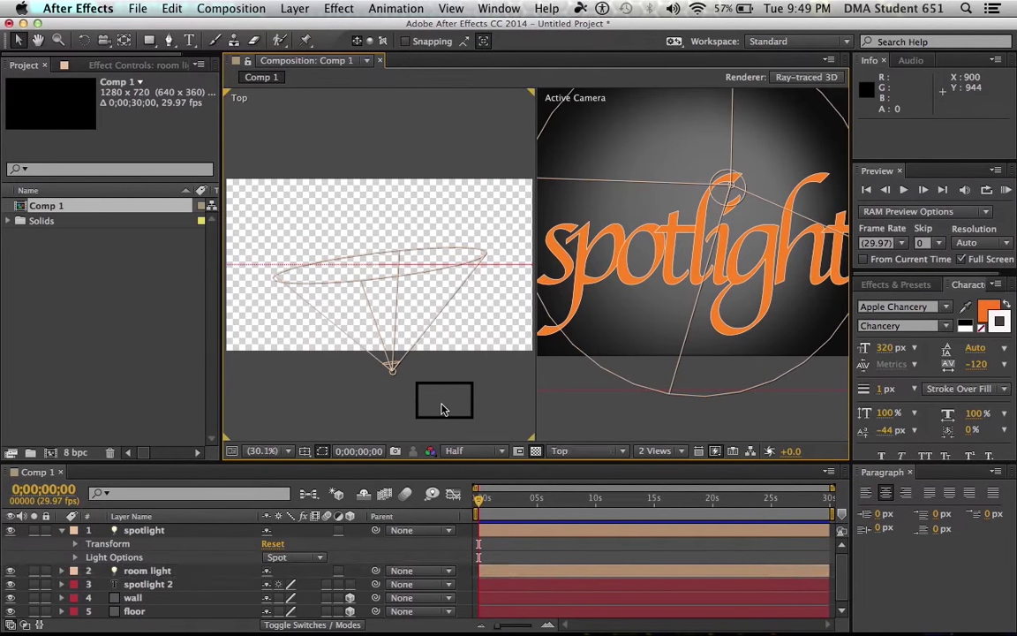
click(593, 453)
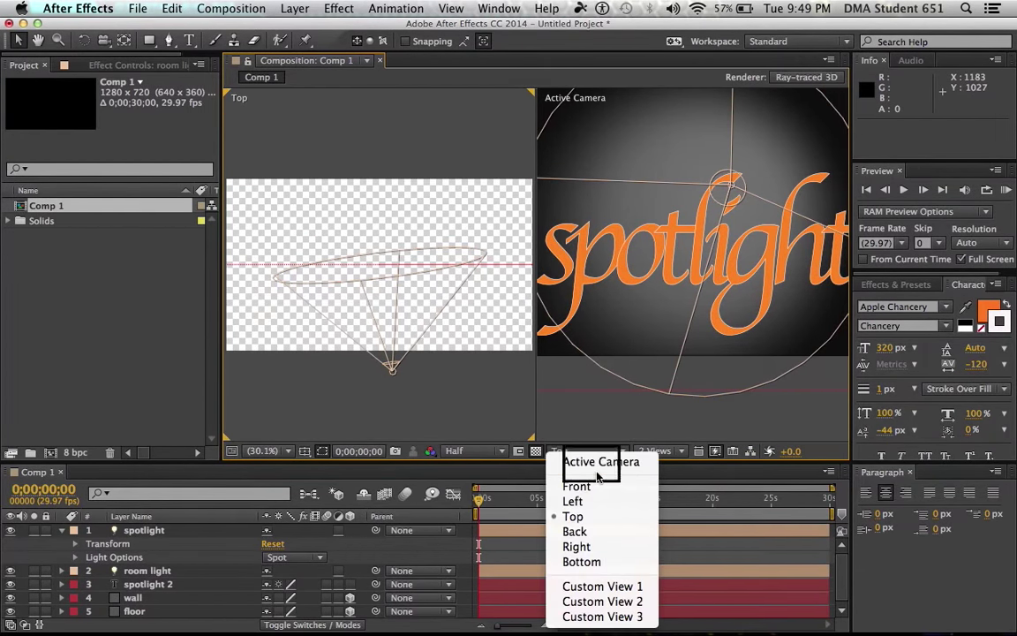
click(609, 587)
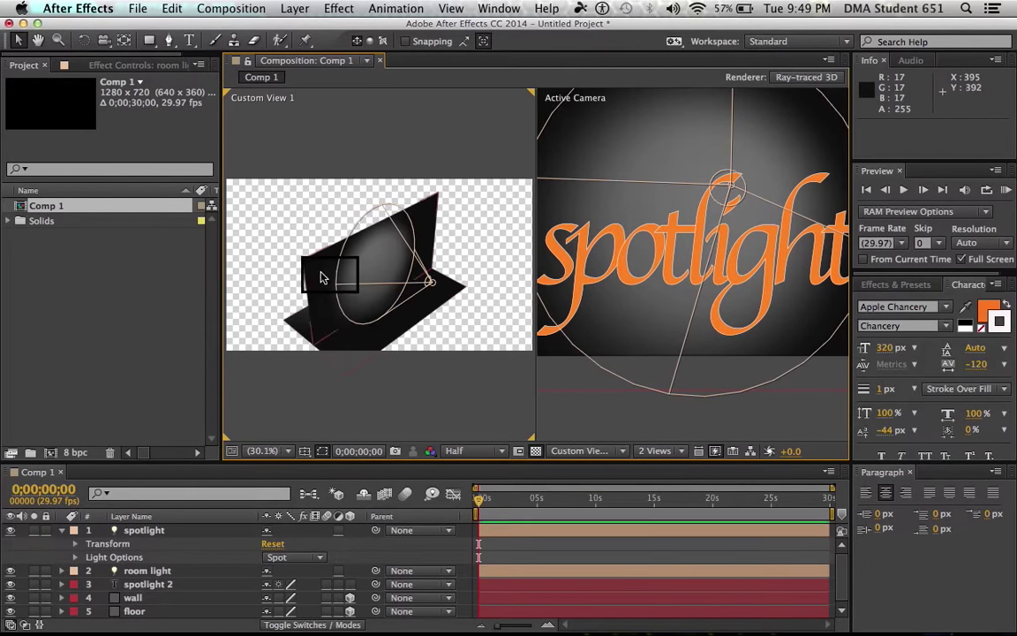
Shift the wall slightly in depth and make the spotlight 2 text a 3D layer.
click(324, 280)
drag(394, 279, 324, 234)
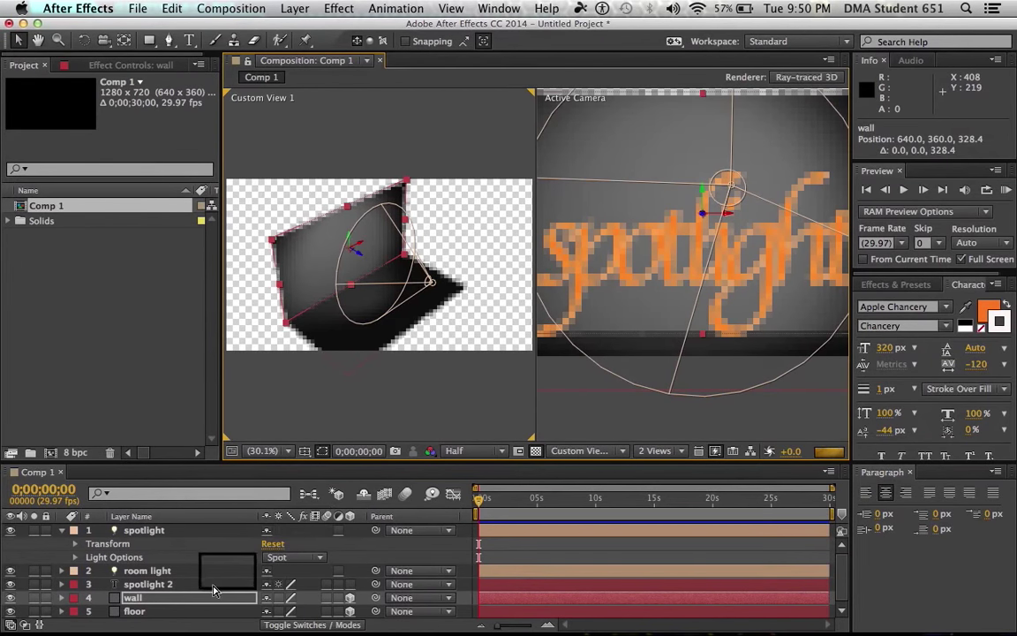
click(159, 585)
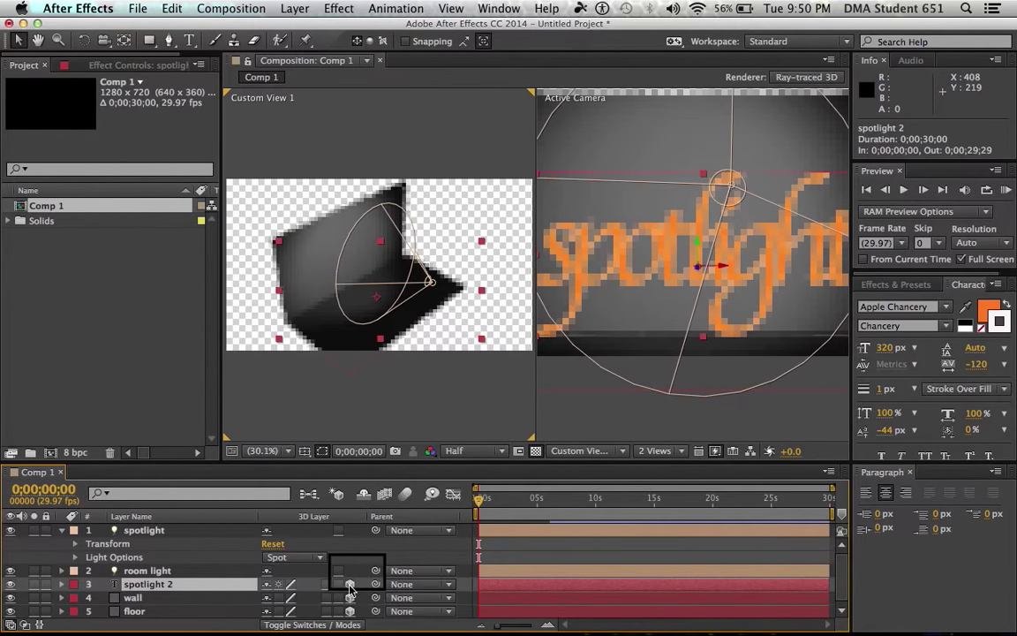
click(350, 584)
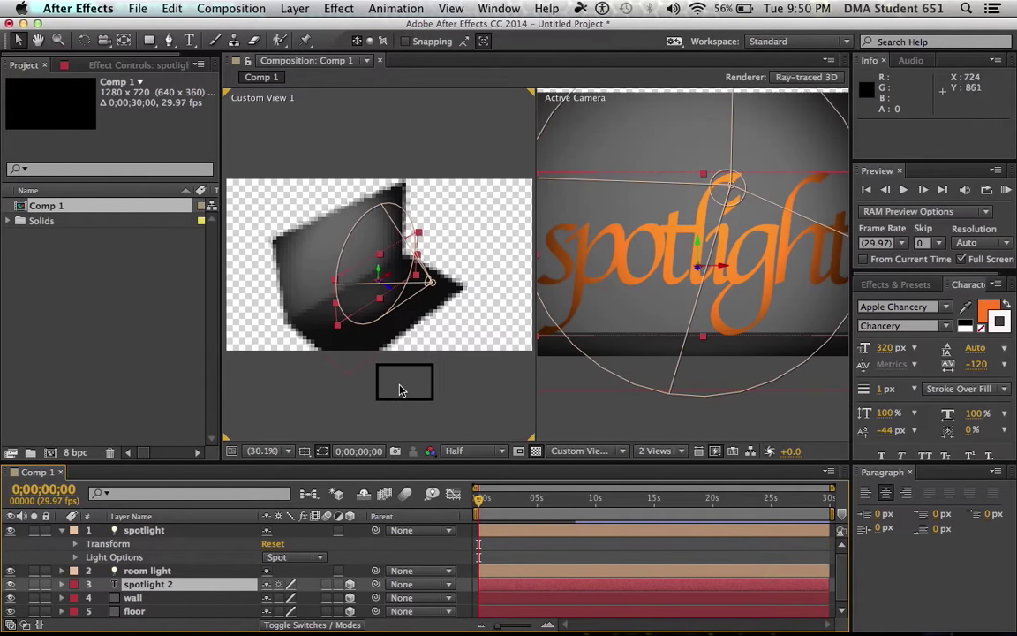
Zoom Custom View 1 and push the spotlight 2 text forward along Z from the wall.
key(slash)
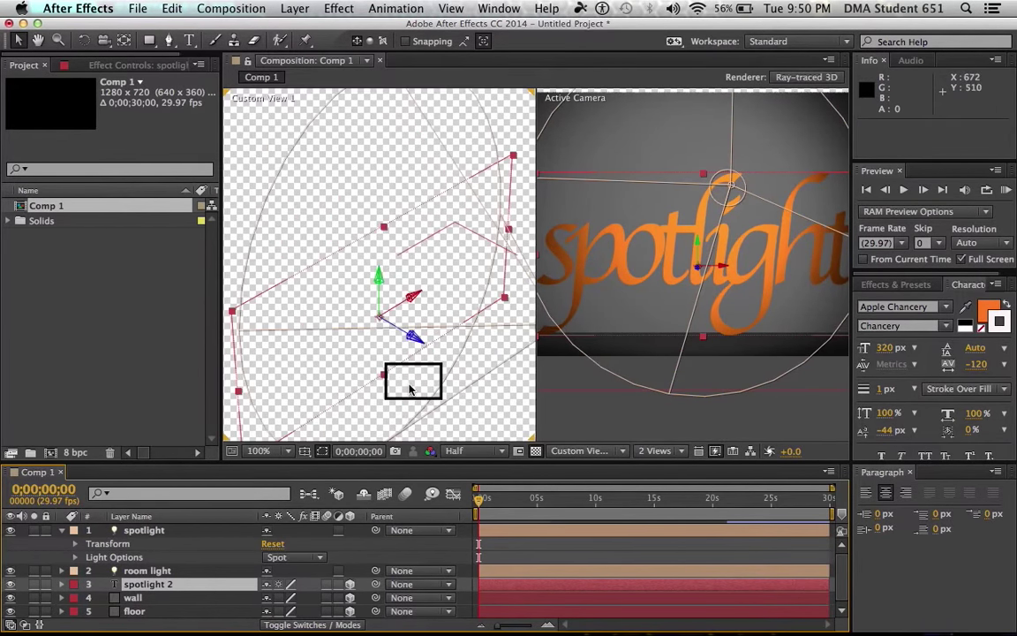
scroll(409, 389, up, 4)
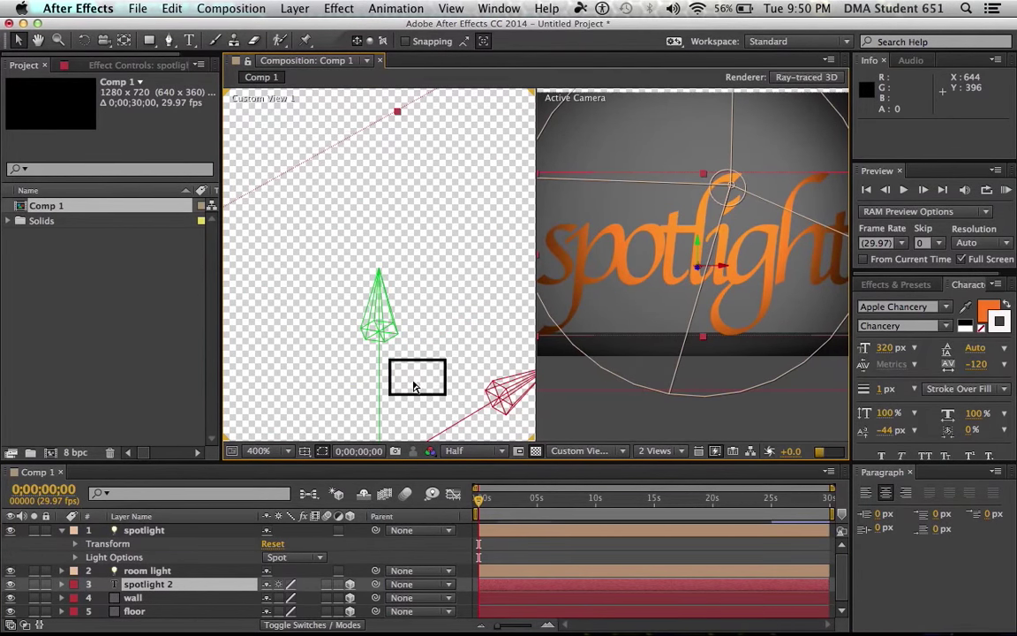
scroll(413, 386, down, 4)
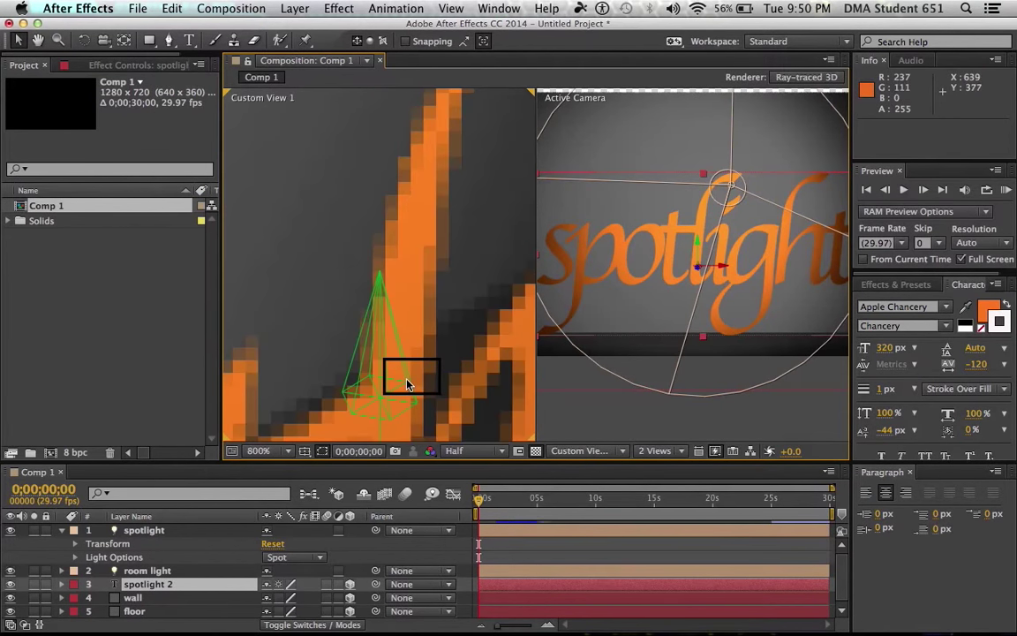
scroll(415, 370, down, 3)
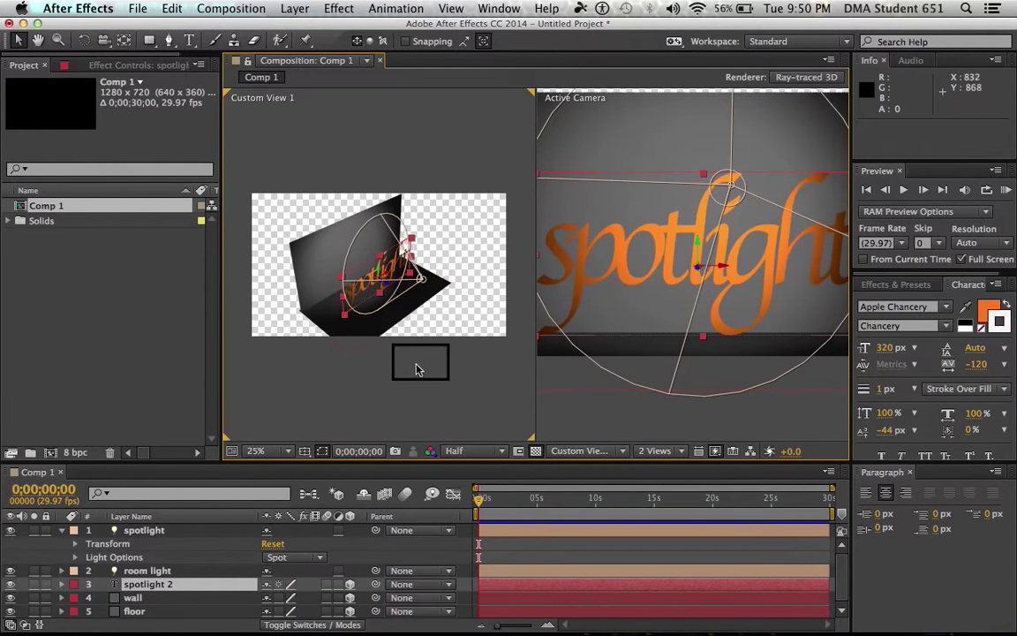
scroll(420, 369, up, 2)
drag(407, 312, 376, 289)
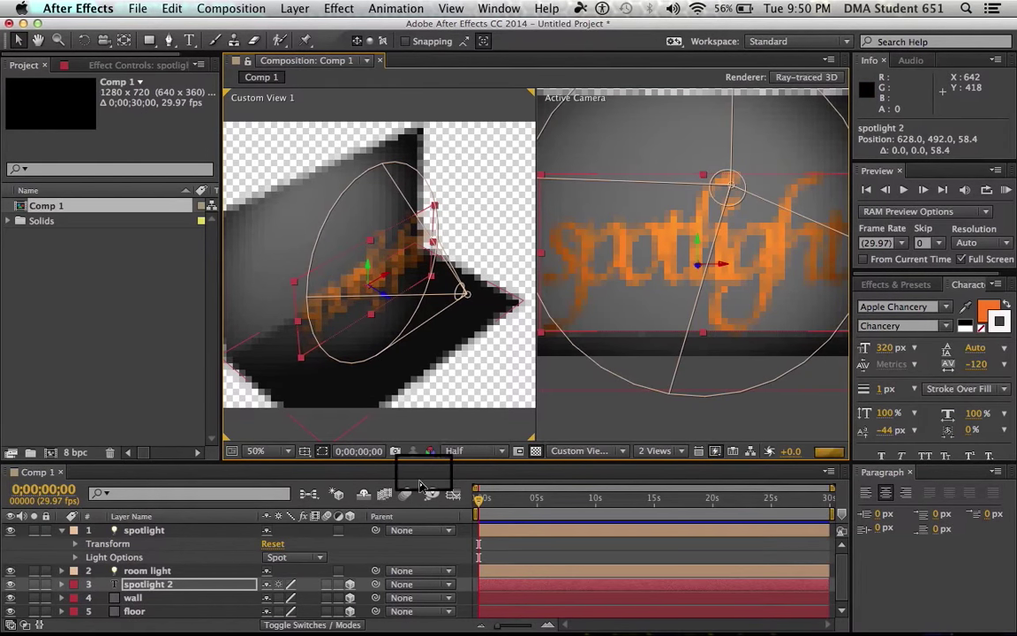
click(450, 455)
click(442, 408)
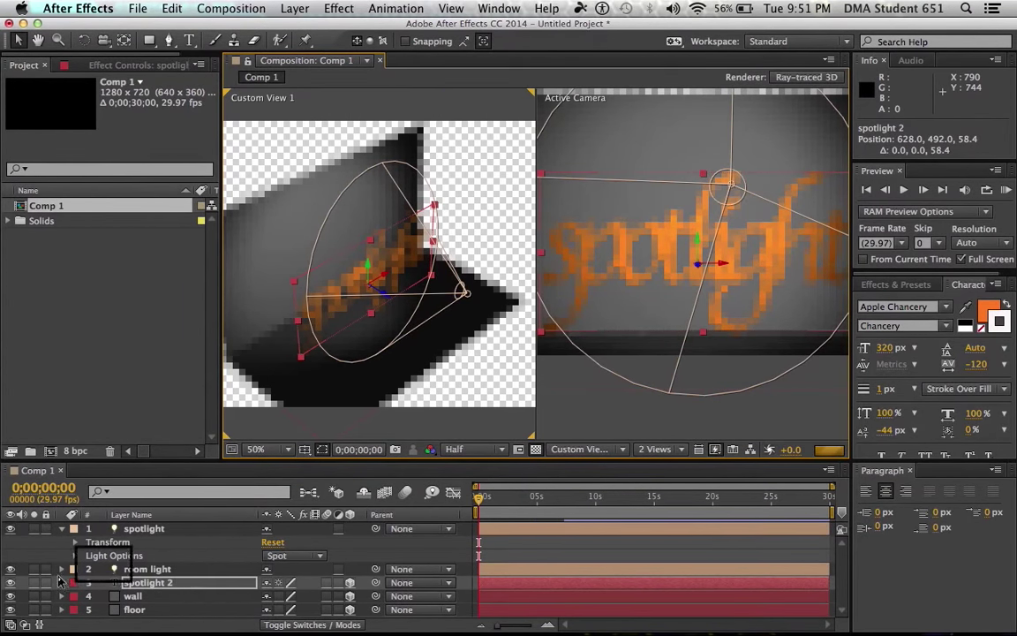
Narrow the spotlight's Cone Angle to 38° and make the Active Camera view active.
click(76, 555)
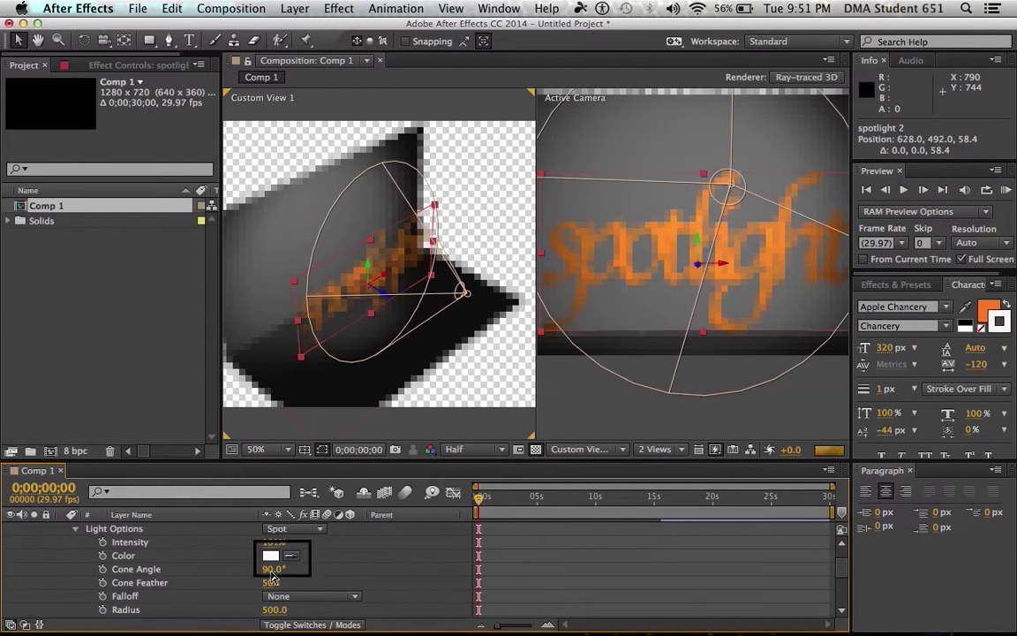
drag(272, 569, 229, 570)
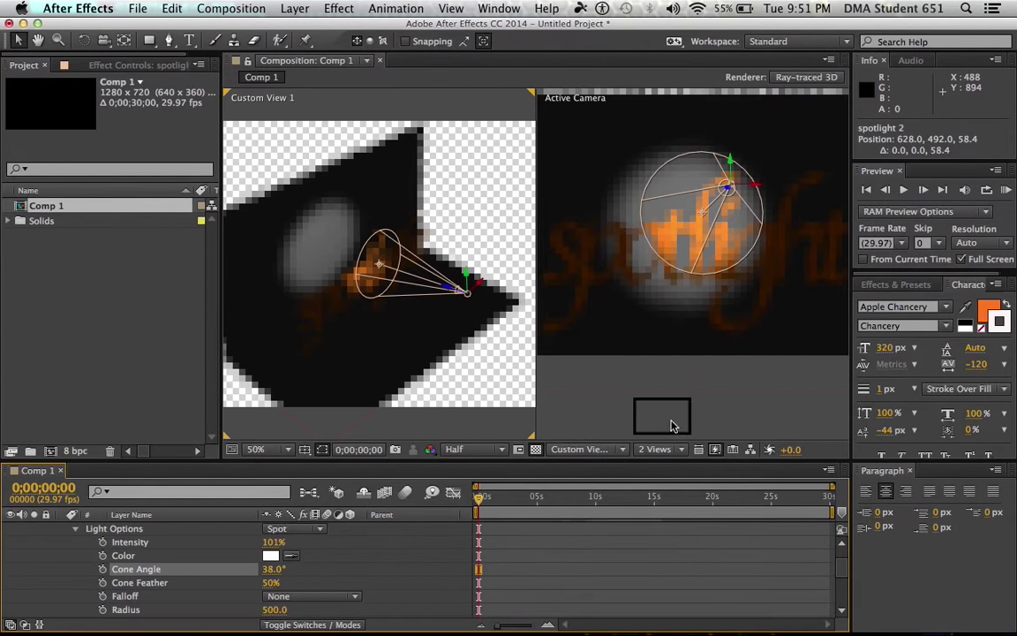
click(668, 425)
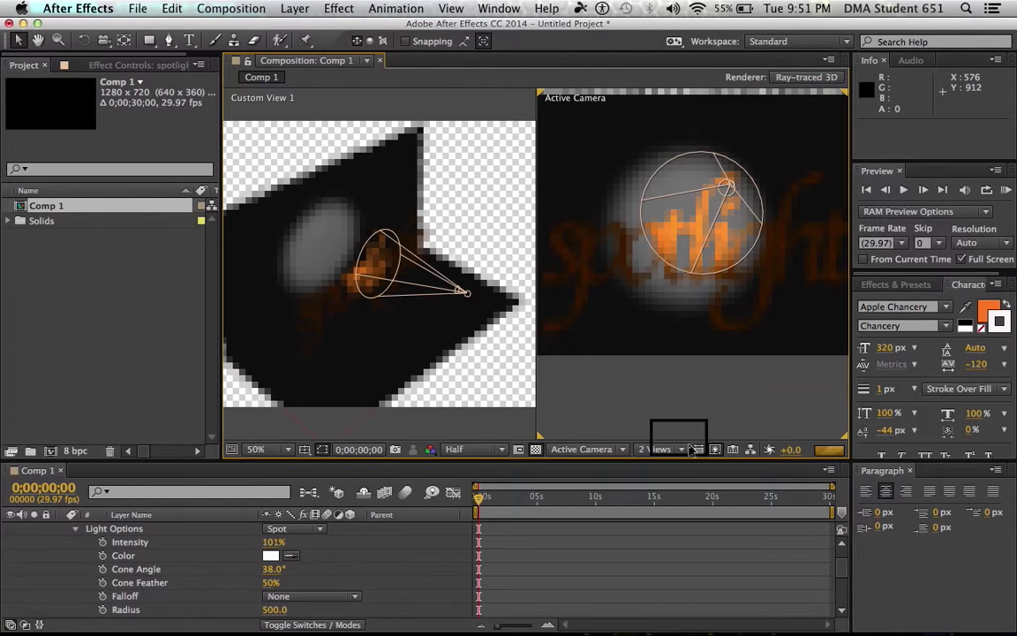
Show a single Active Camera view at Full resolution and make the timeline taller.
click(678, 451)
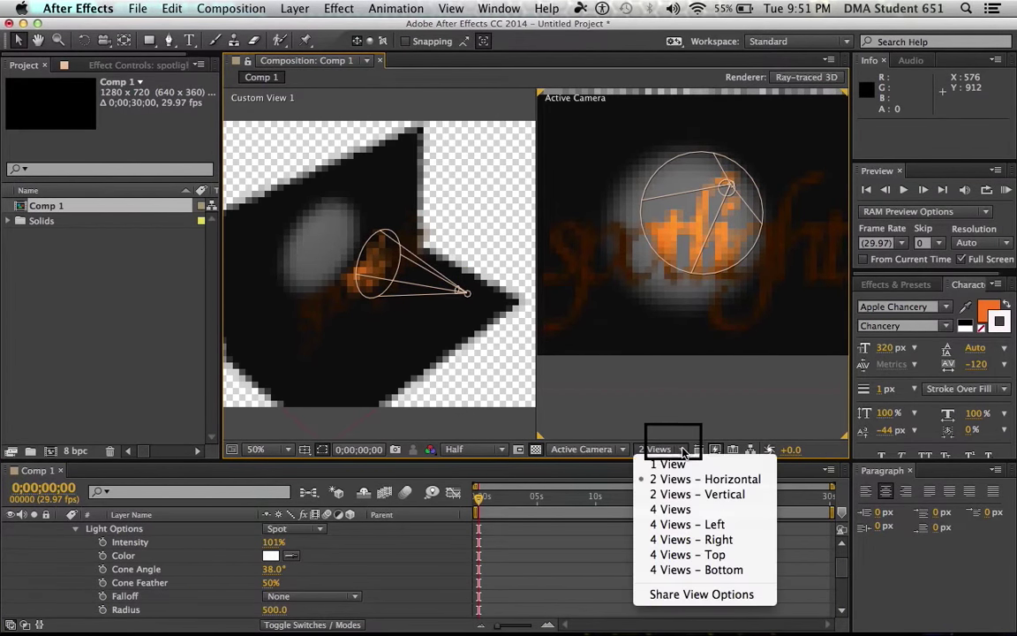
click(676, 465)
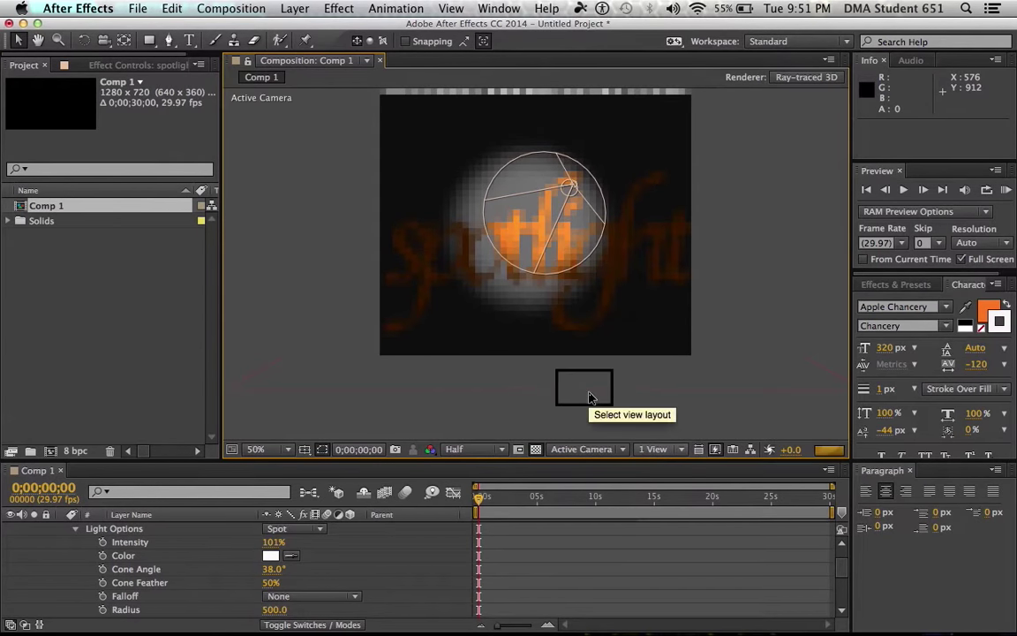
click(500, 453)
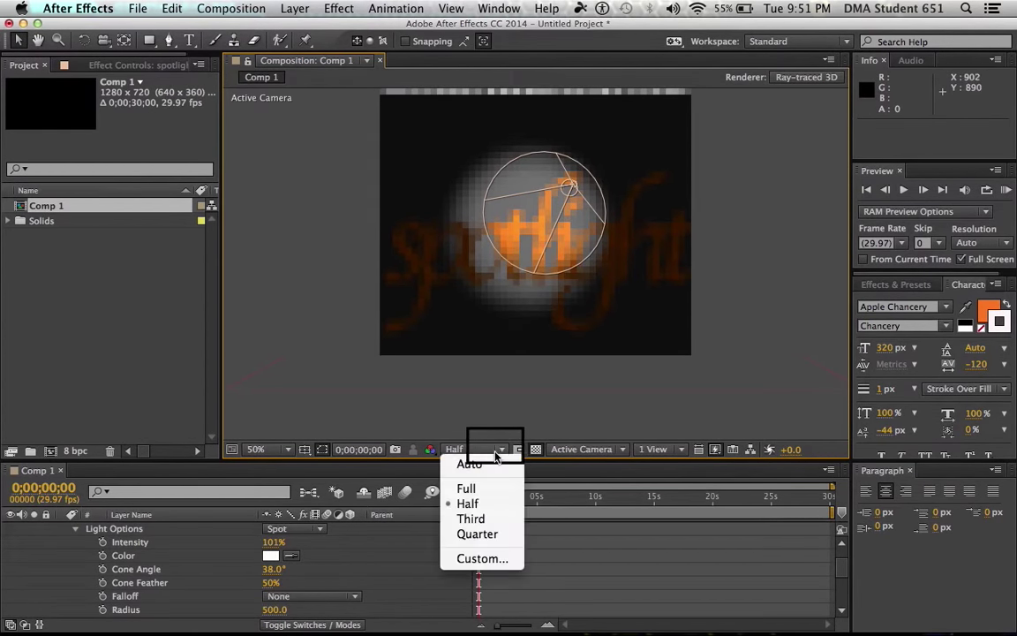
click(489, 490)
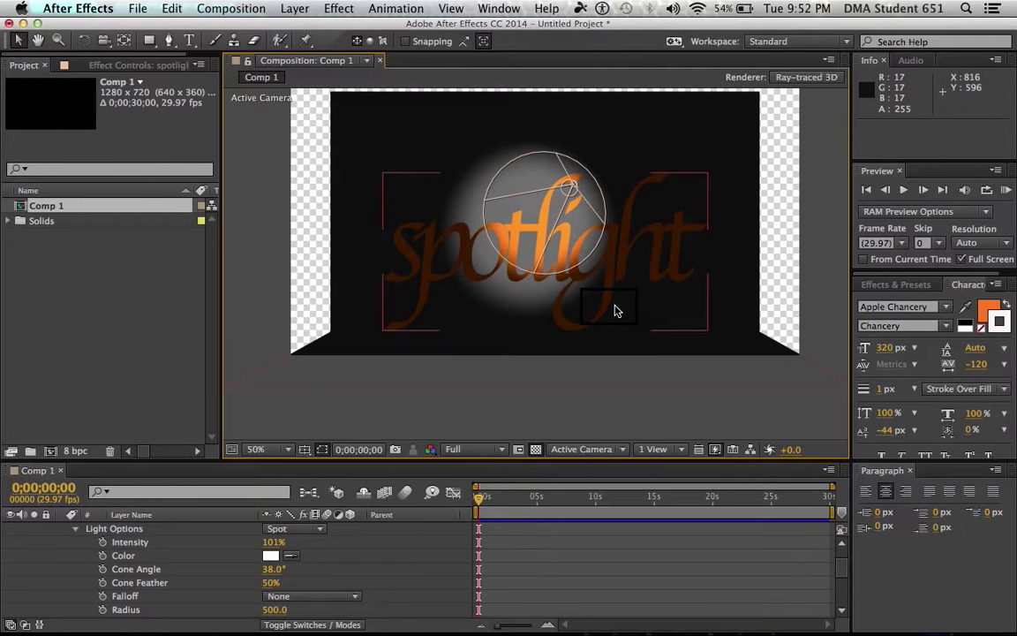
drag(617, 311, 561, 364)
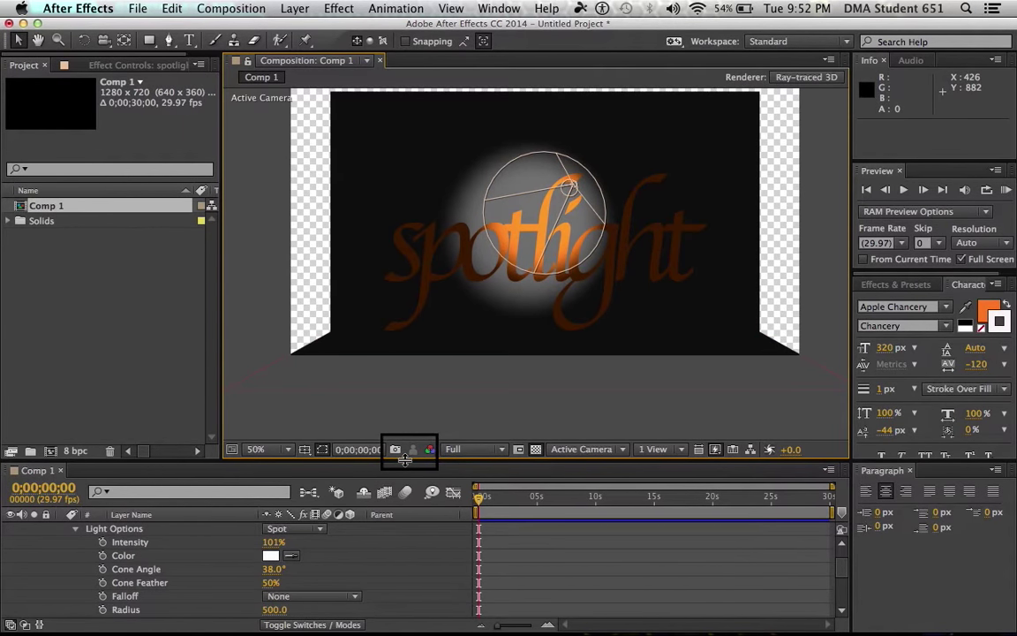
drag(405, 459, 404, 434)
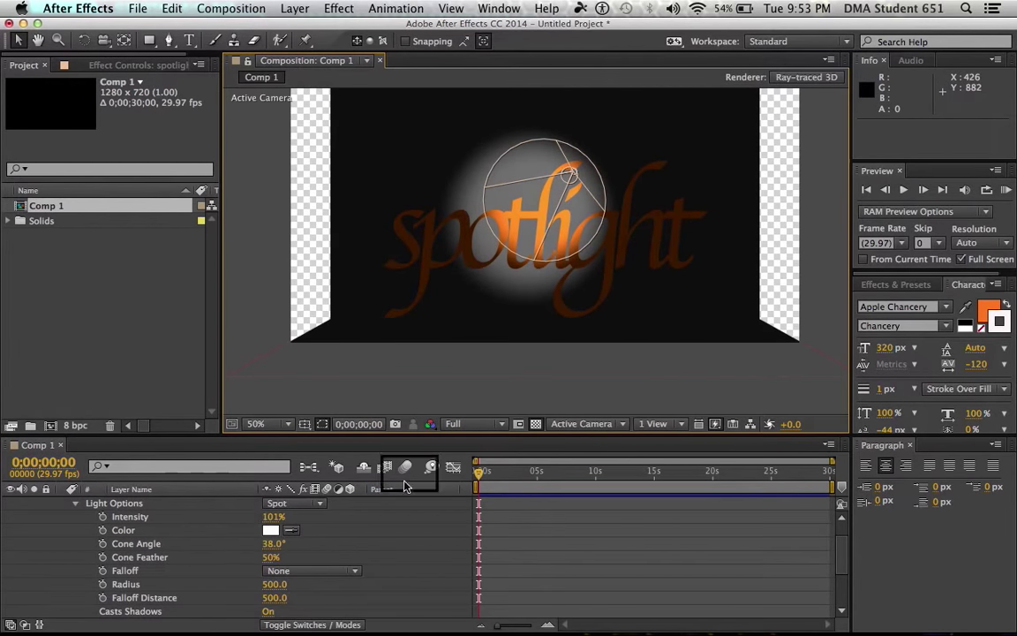
Scale the wall layer up to 225% so it fills the frame behind the text.
scroll(234, 568, up, 2)
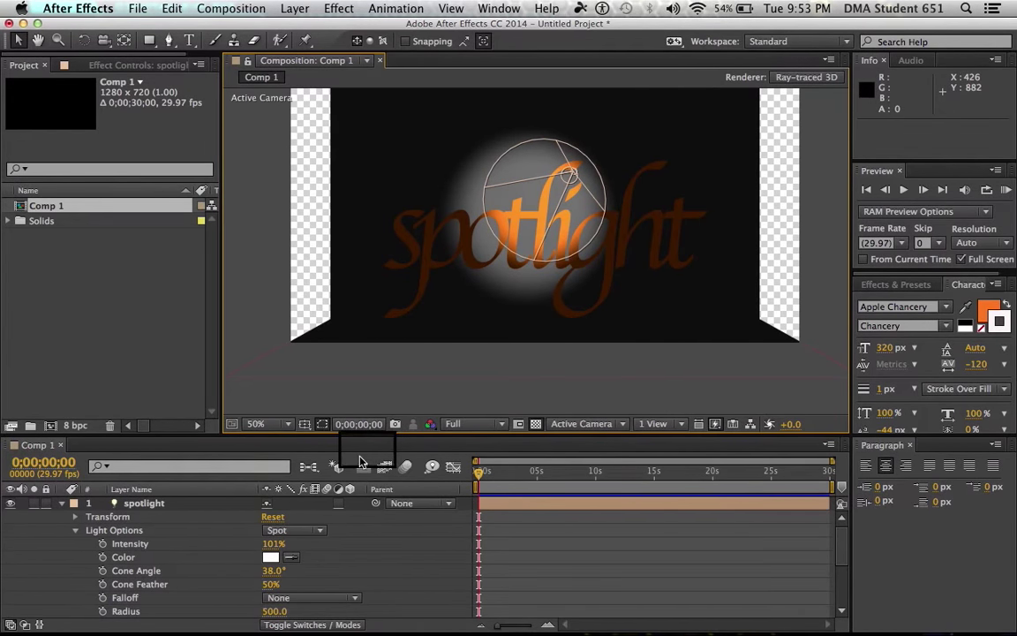
scroll(195, 576, down, 3)
scroll(194, 578, up, 3)
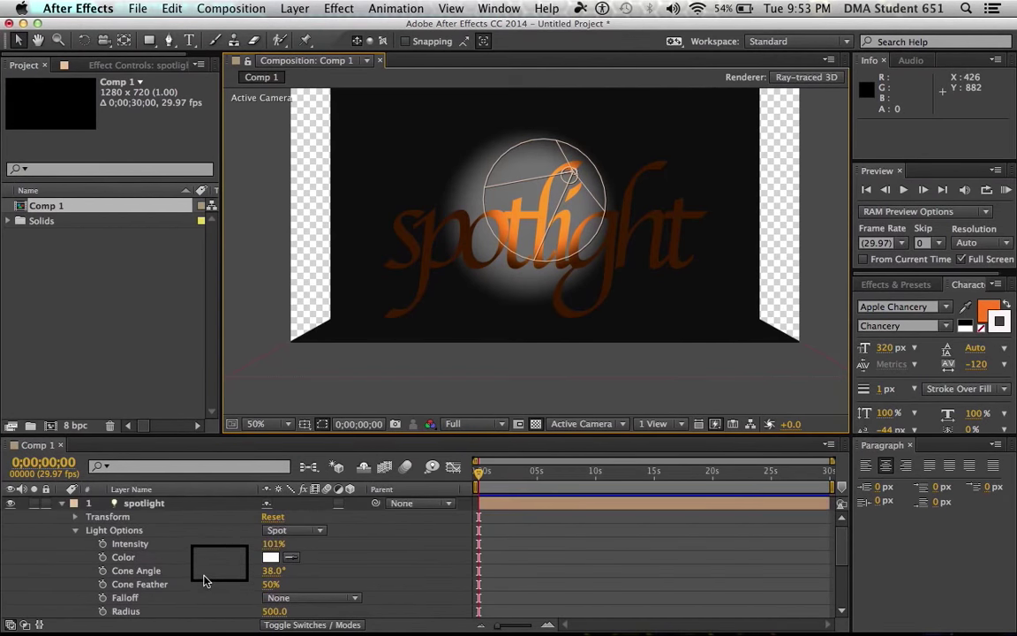
scroll(184, 570, down, 3)
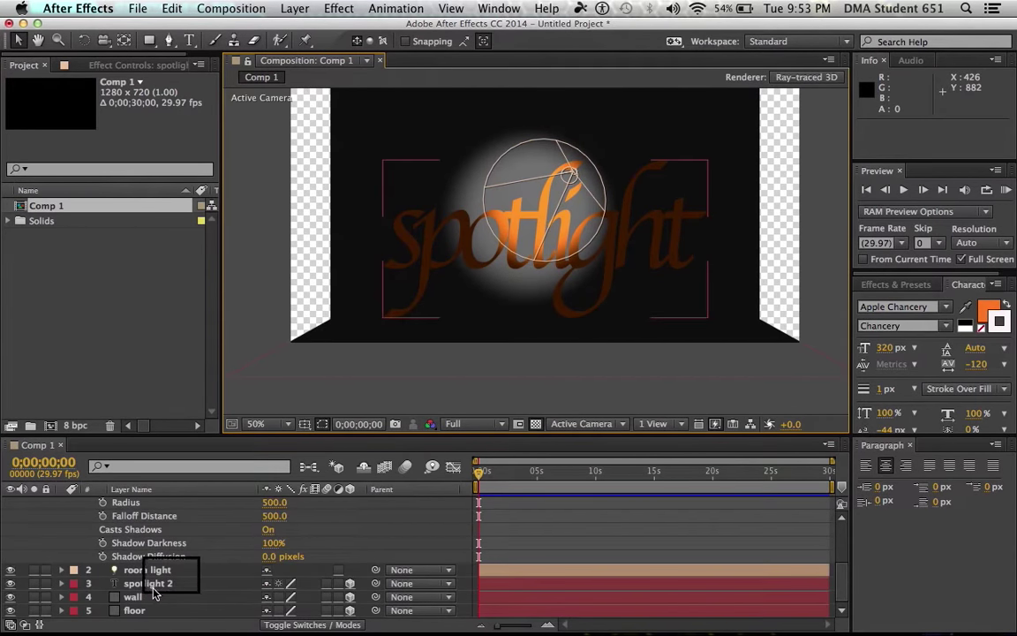
click(139, 597)
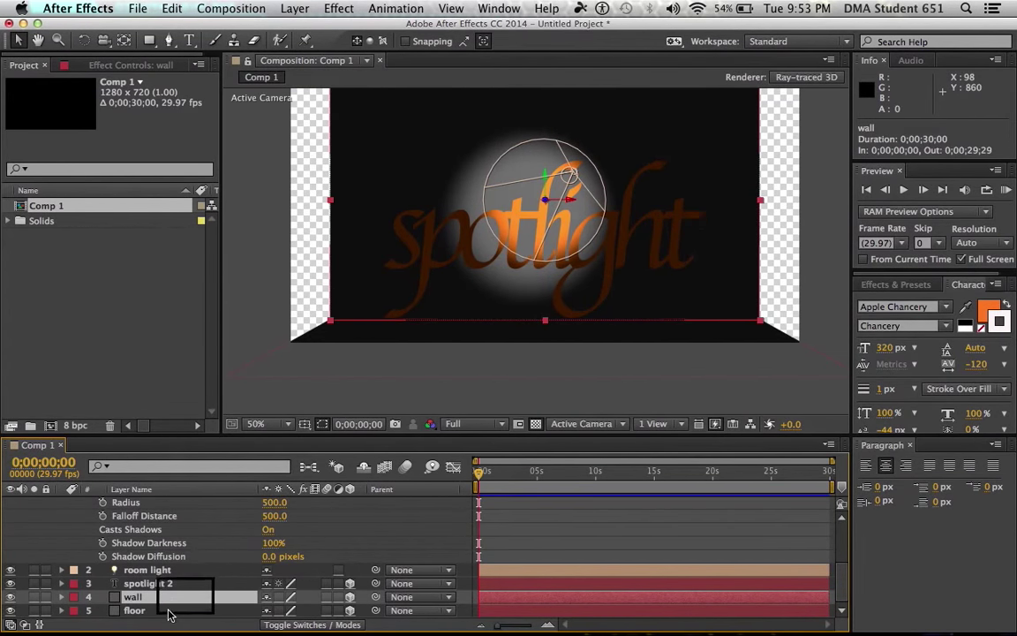
key(s)
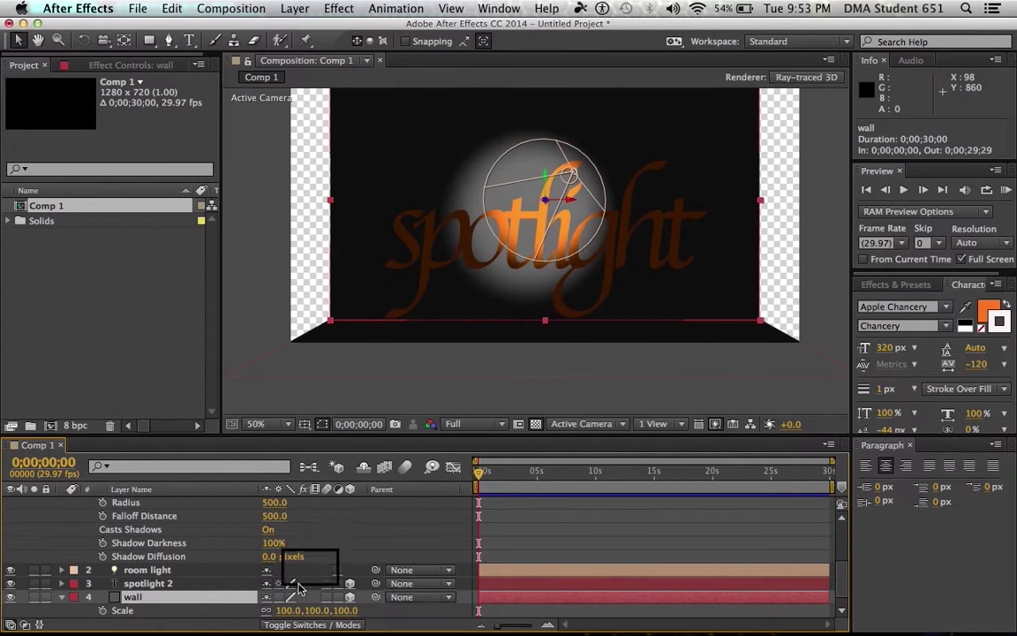
drag(347, 615, 439, 598)
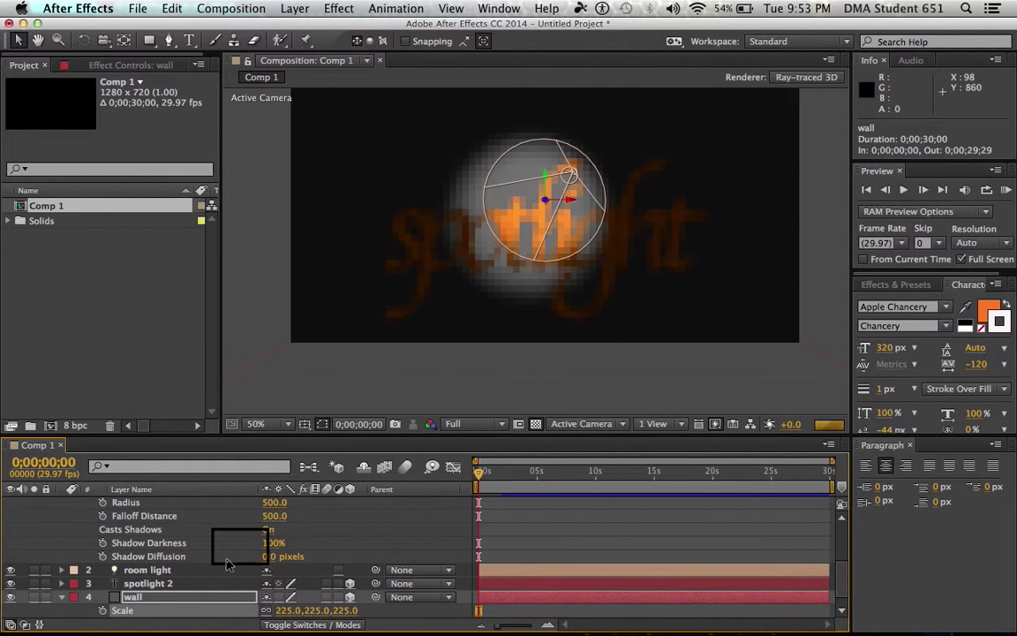
click(162, 571)
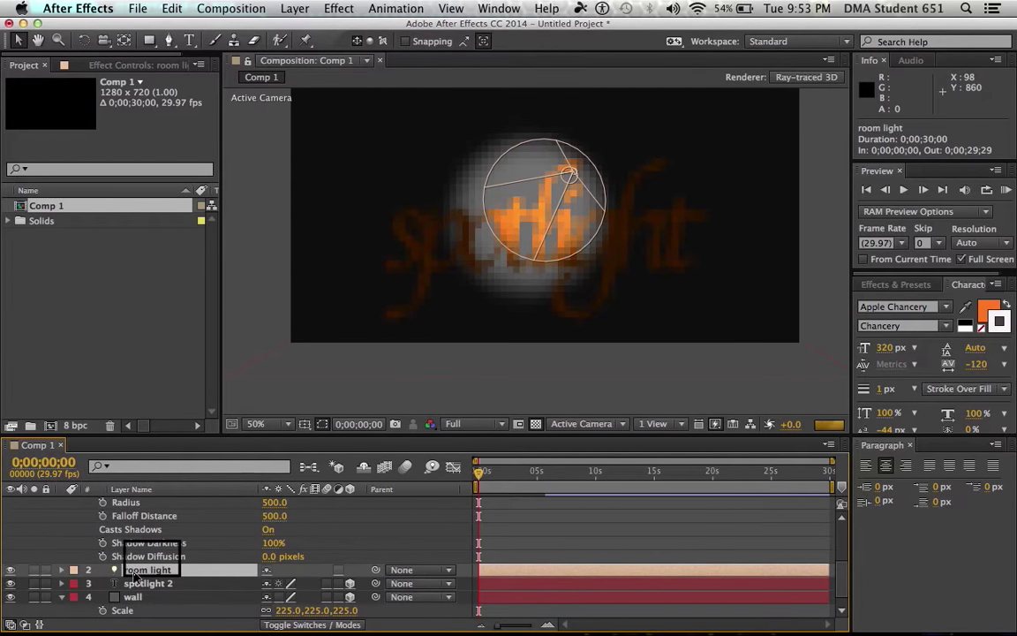
Give the room light 27% intensity and the deep blue colour 0E2BAA.
double_click(121, 572)
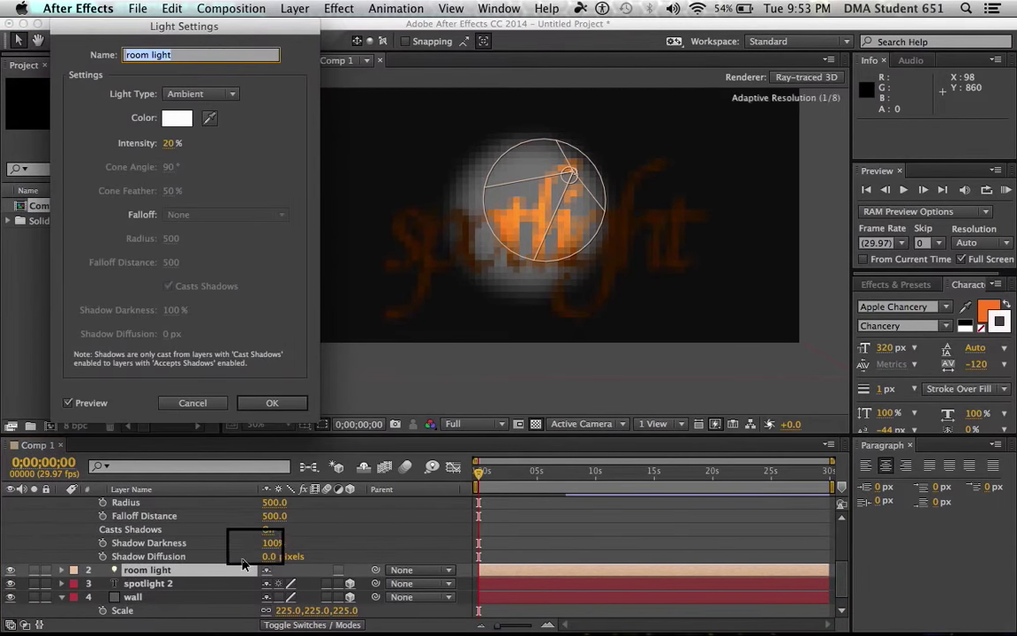
click(170, 144)
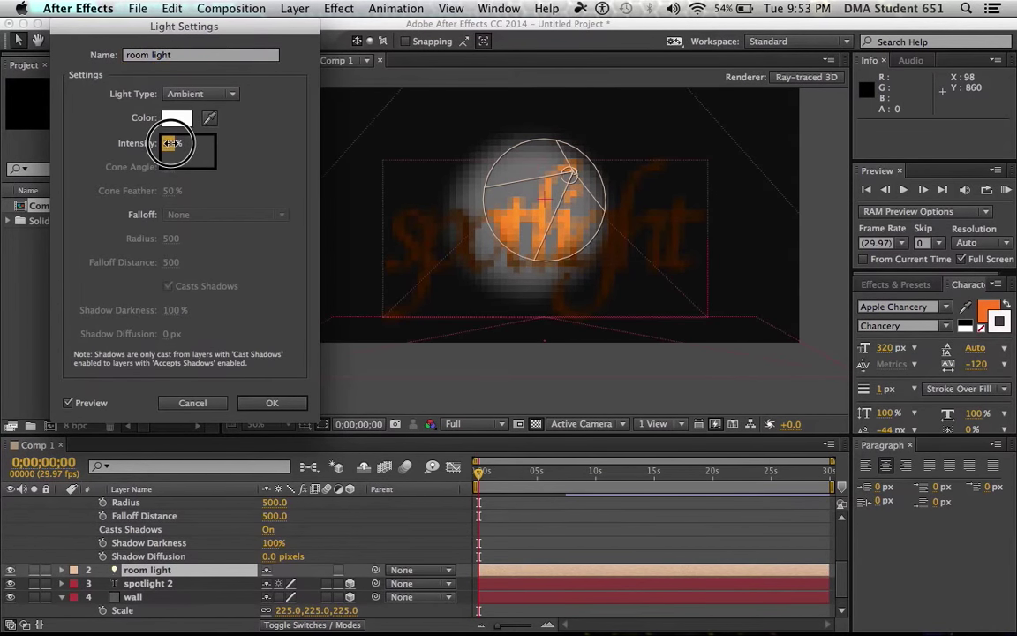
text(40)
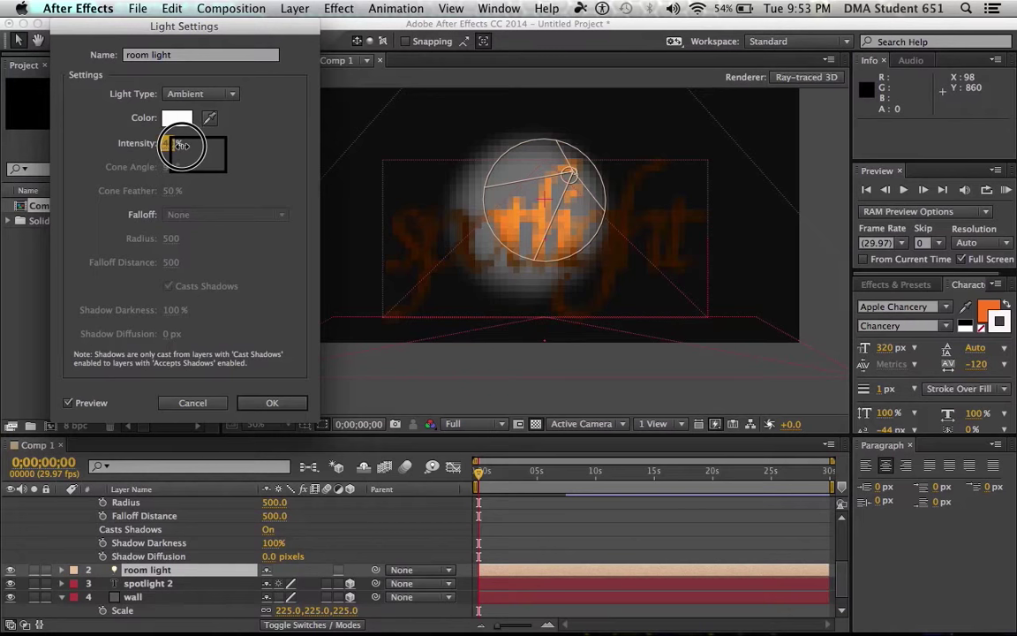
text(1)
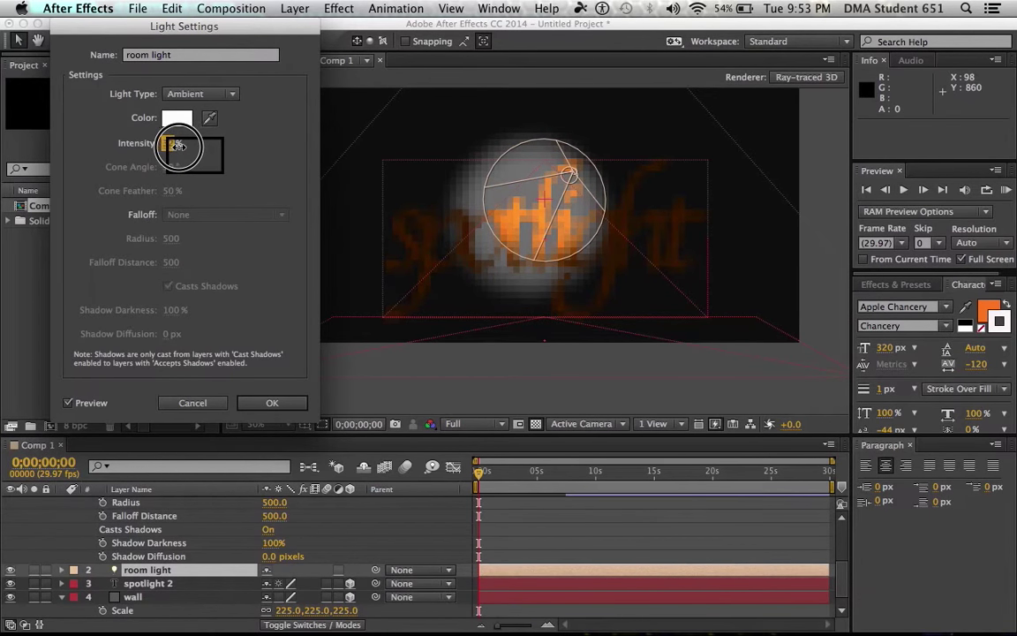
click(180, 119)
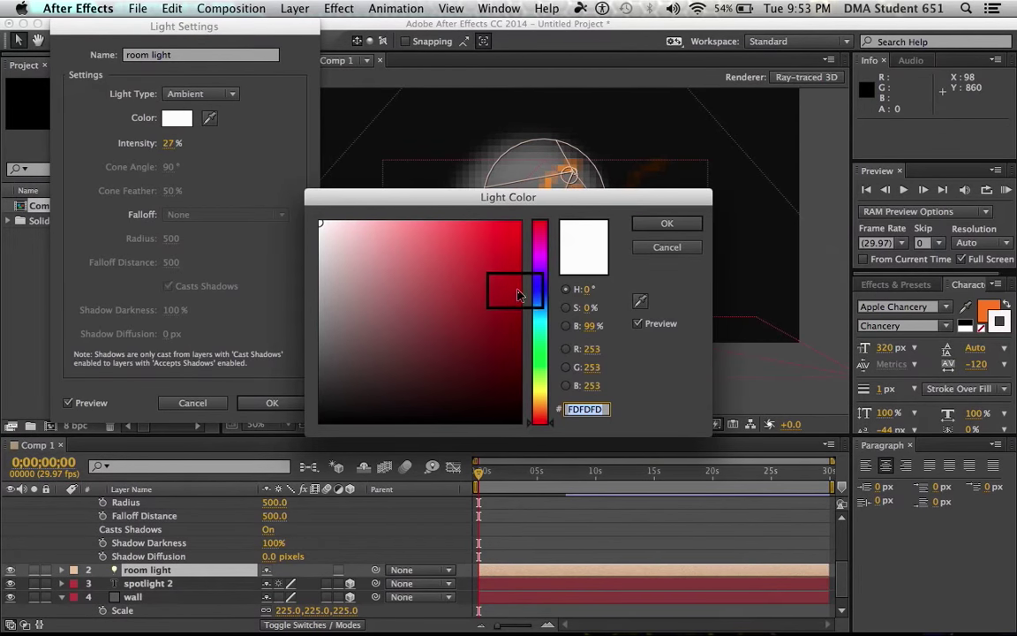
click(541, 321)
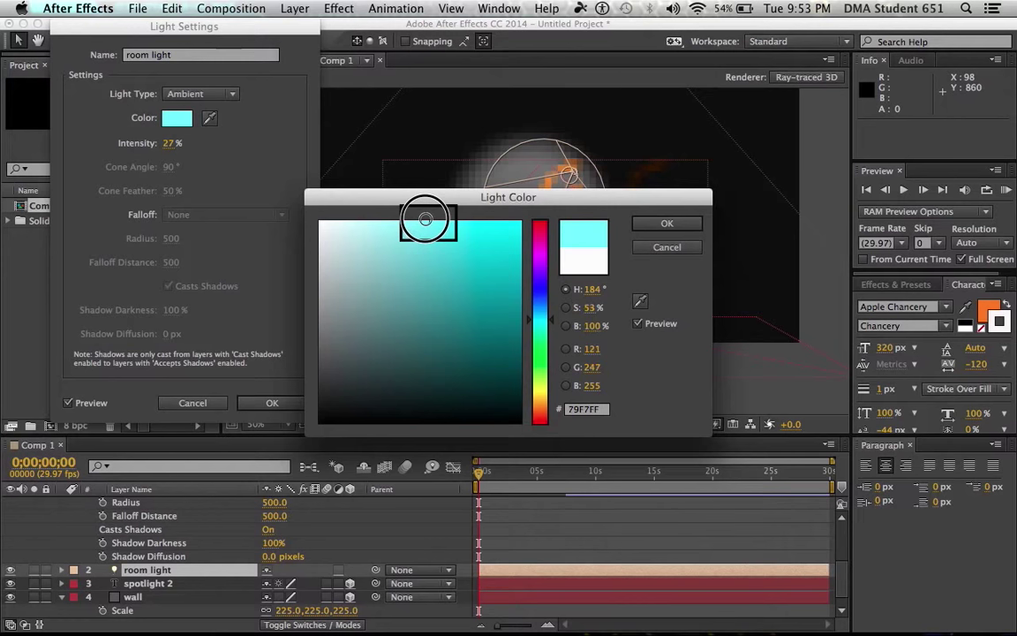
click(398, 294)
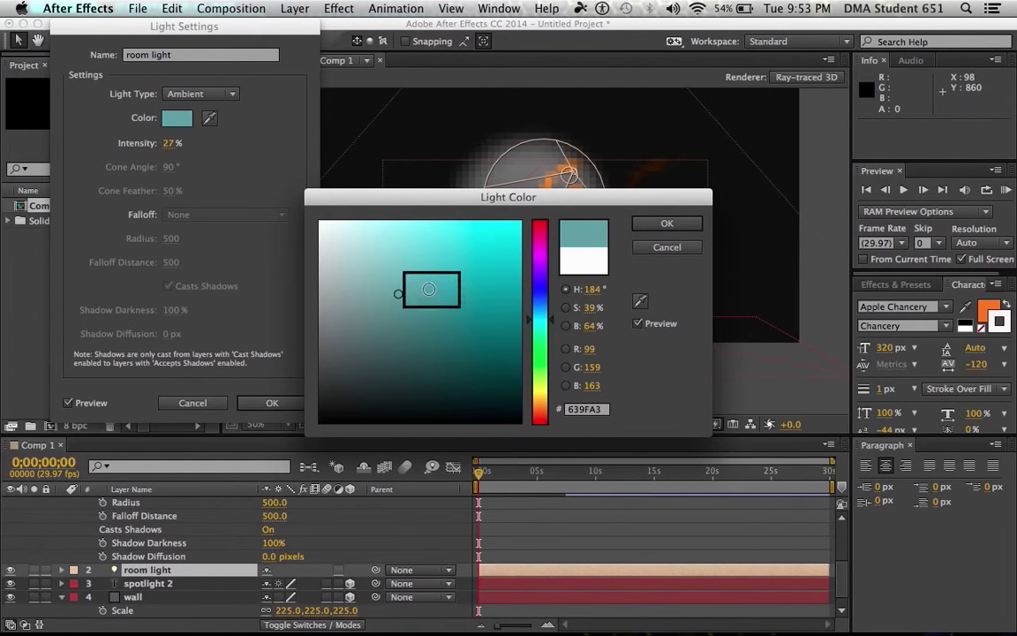
click(541, 298)
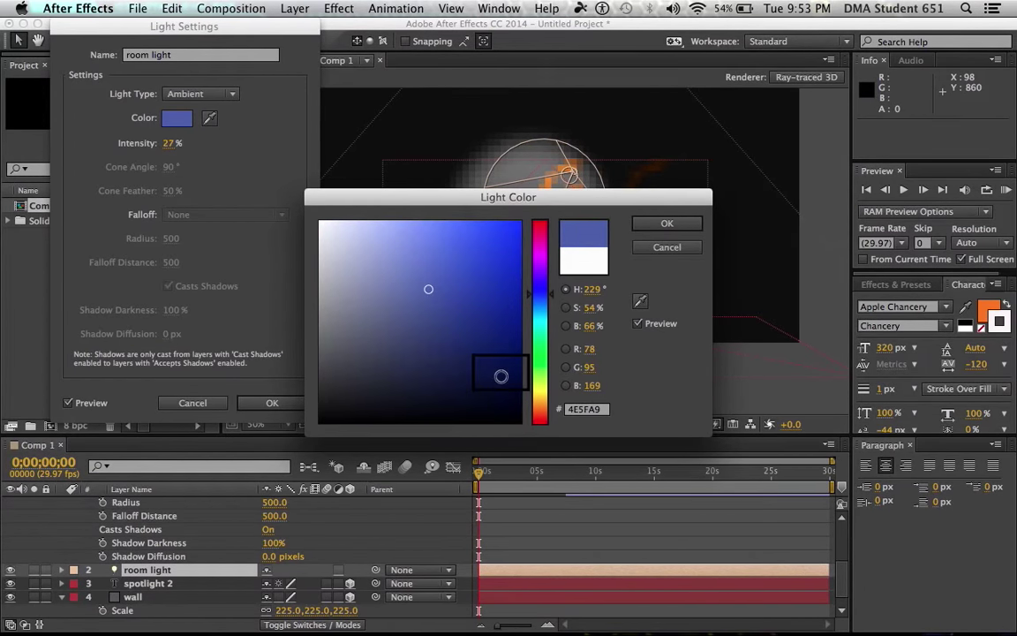
mouse_move(501, 376)
mouse_down()
mouse_move(493, 341)
mouse_move(508, 318)
mouse_up()
click(503, 289)
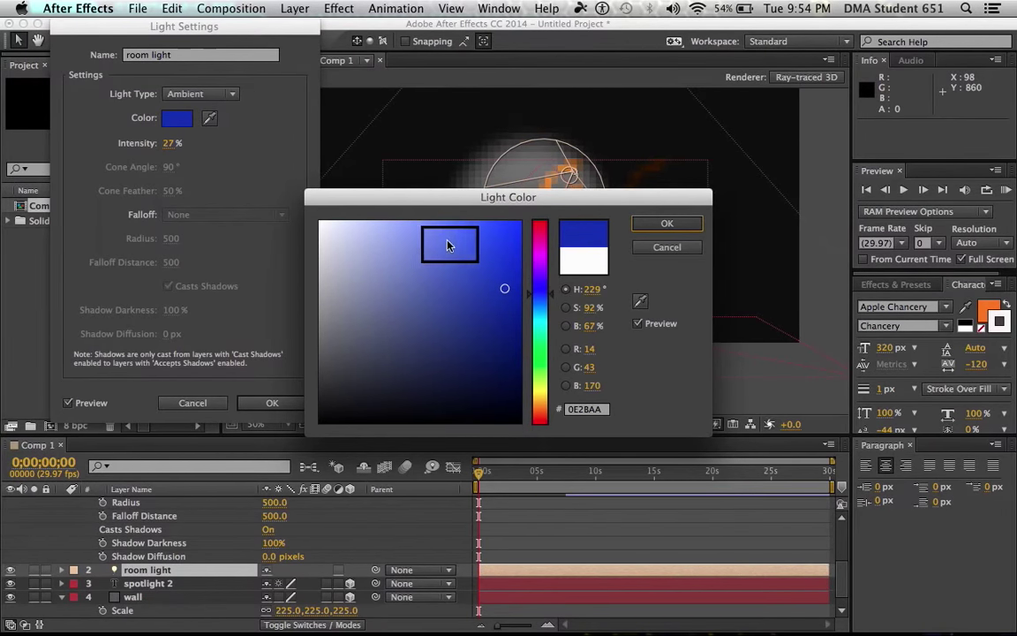
click(667, 226)
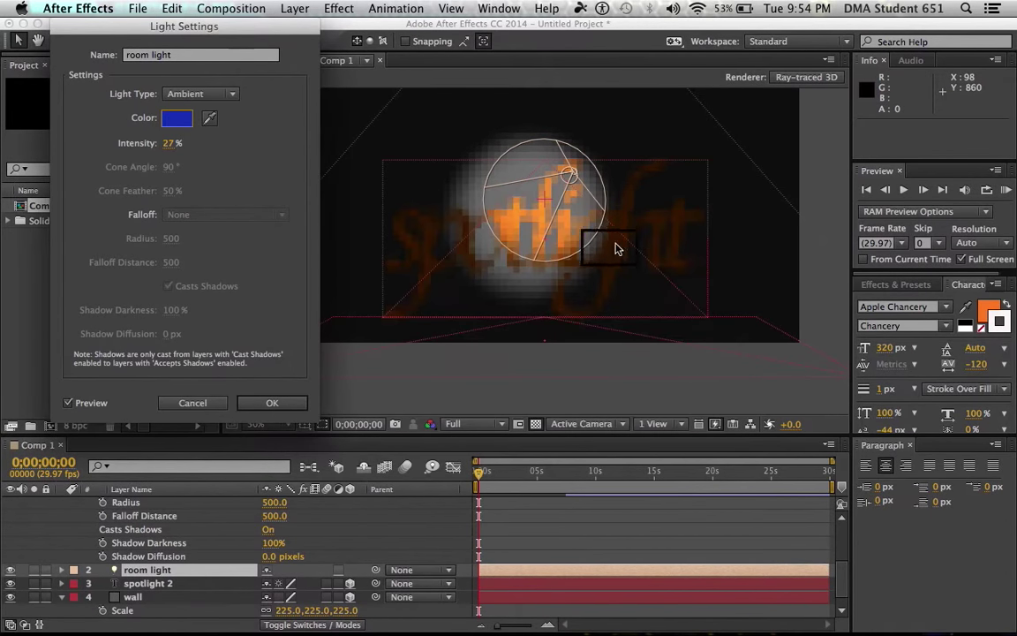
click(273, 404)
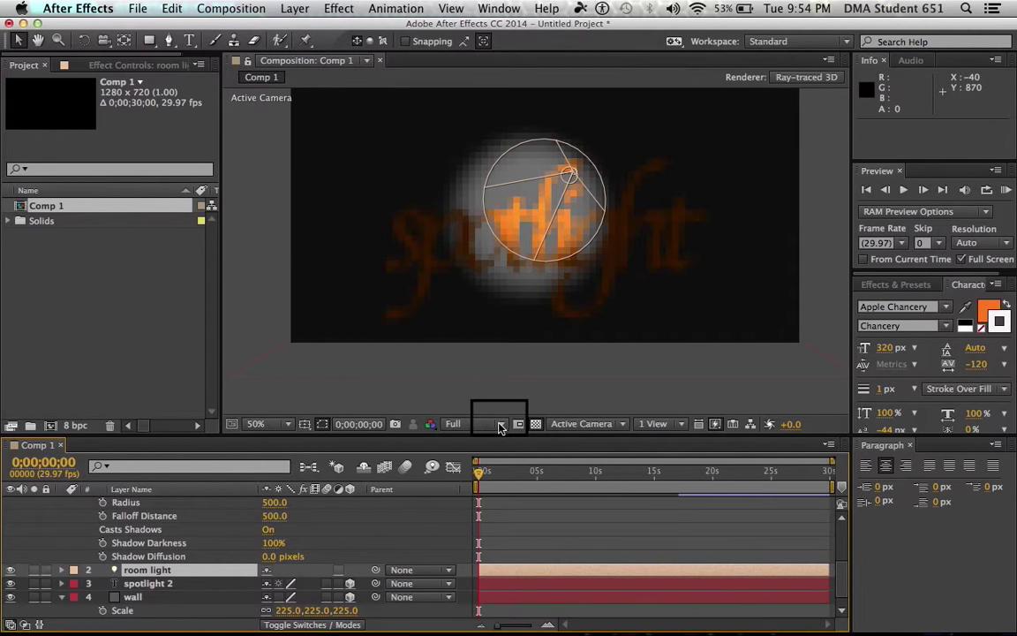
Drop the preview resolution to Half and enlarge the timeline for the spotlight's properties.
scroll(500, 428, up, 5)
click(500, 427)
click(501, 428)
click(500, 428)
click(470, 465)
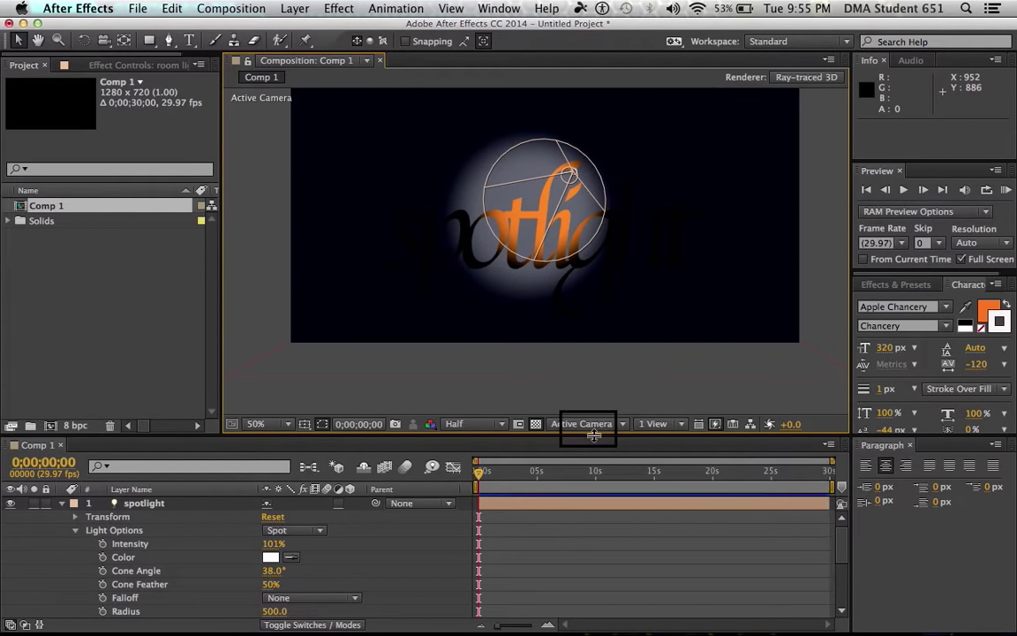
drag(594, 434, 594, 370)
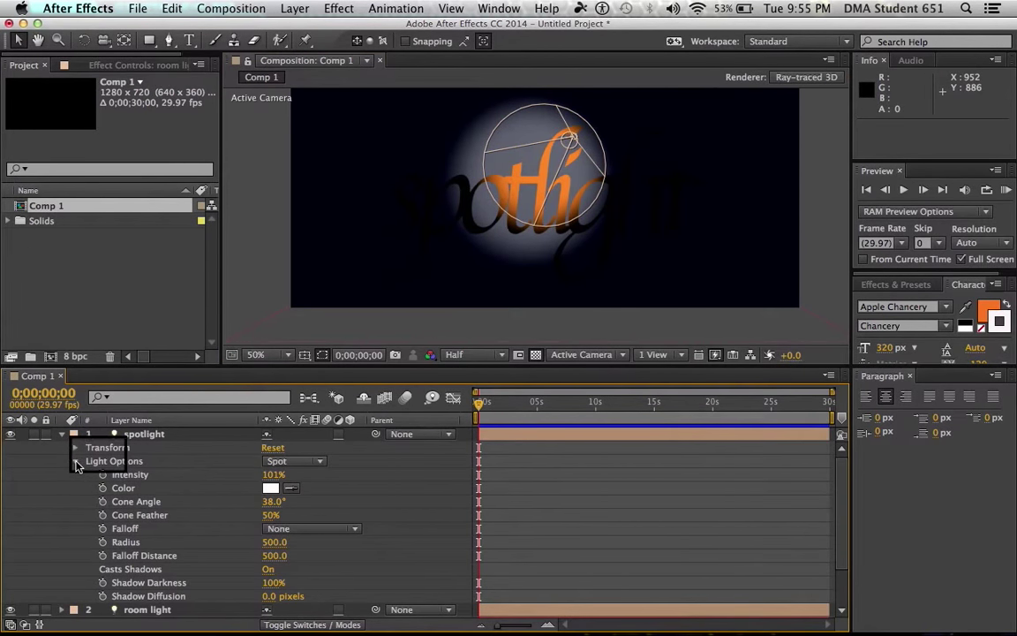
Aim the spotlight's Point of Interest at the text's left side, around 455, 386, 0.
click(77, 462)
click(76, 449)
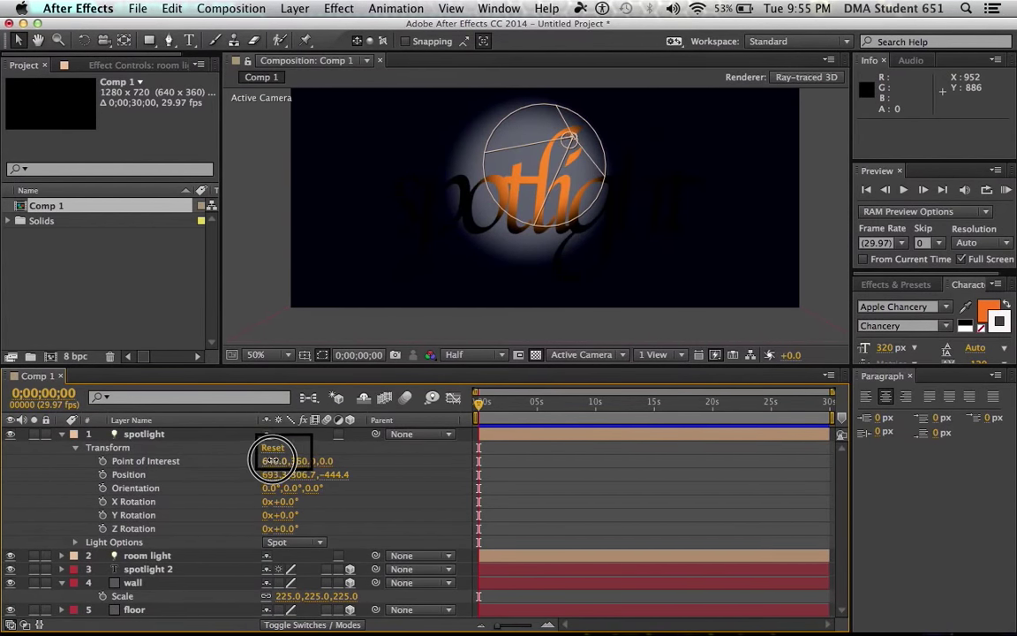
drag(265, 461, 300, 462)
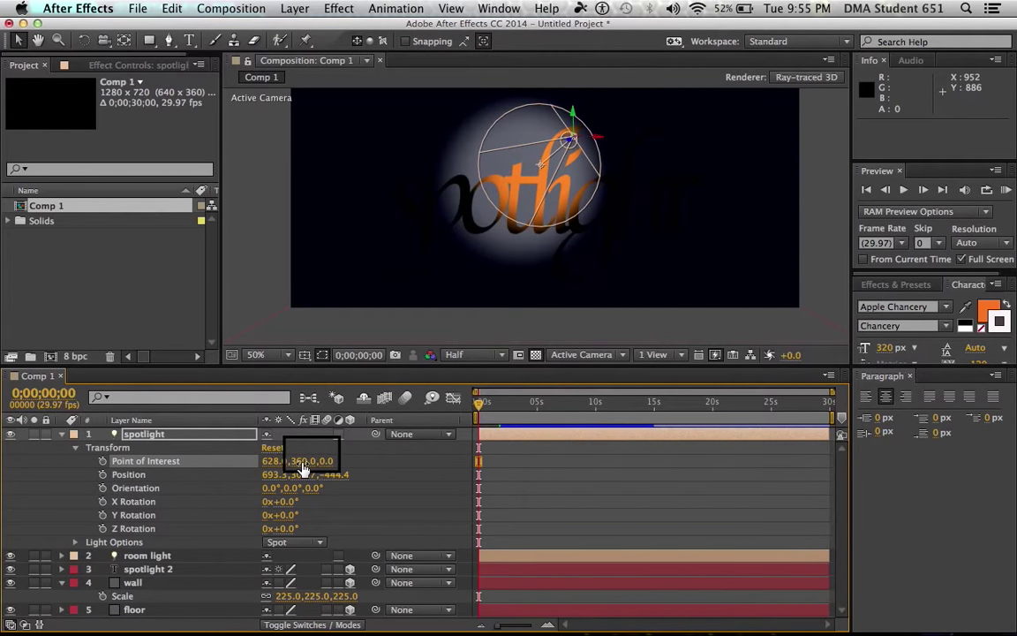
drag(302, 466, 325, 469)
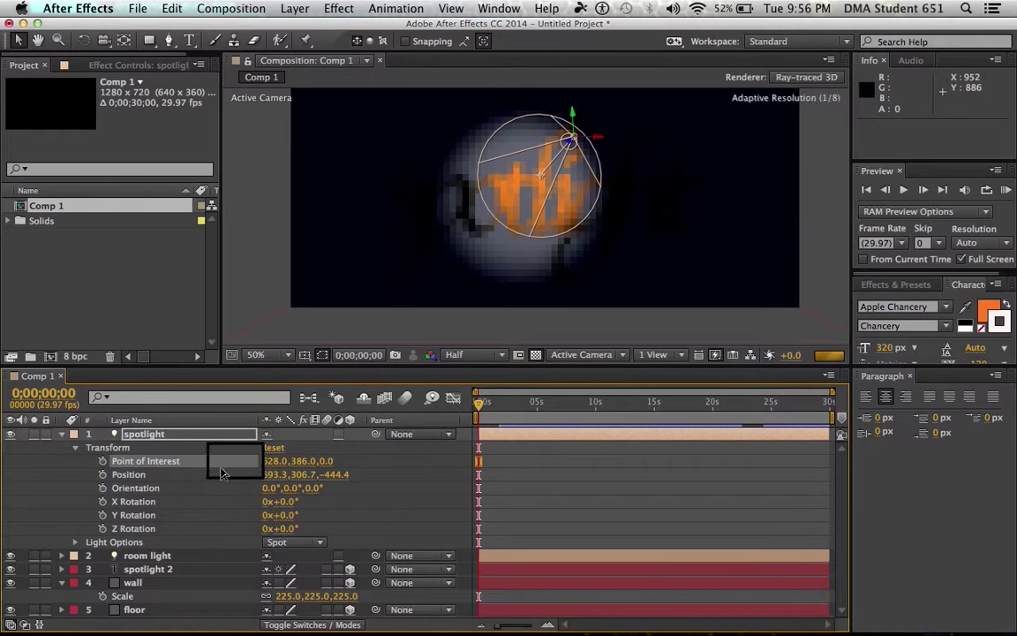
drag(267, 461, 175, 473)
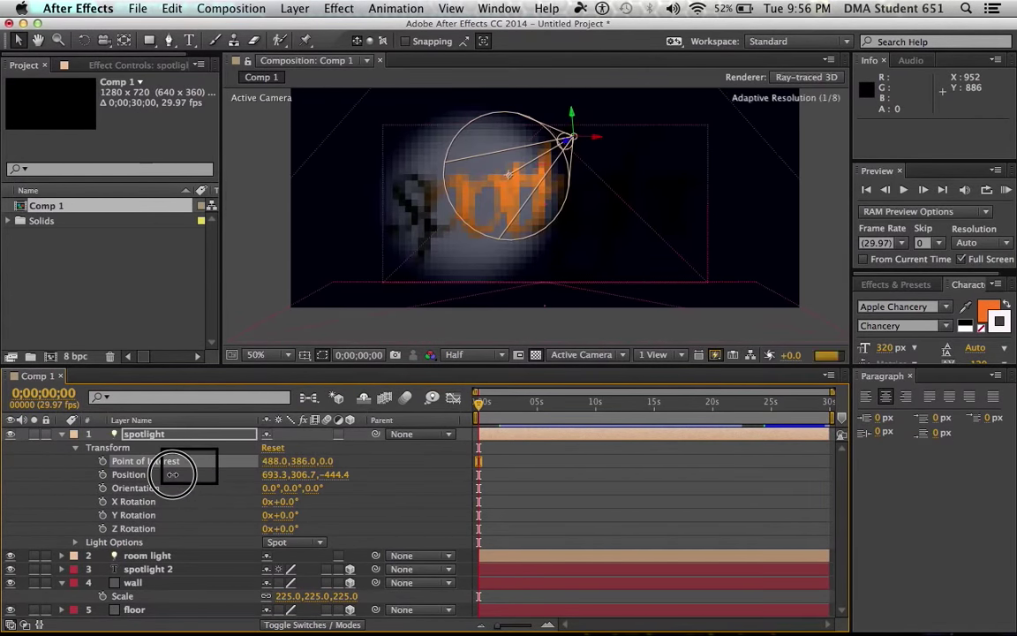
drag(172, 474, 150, 478)
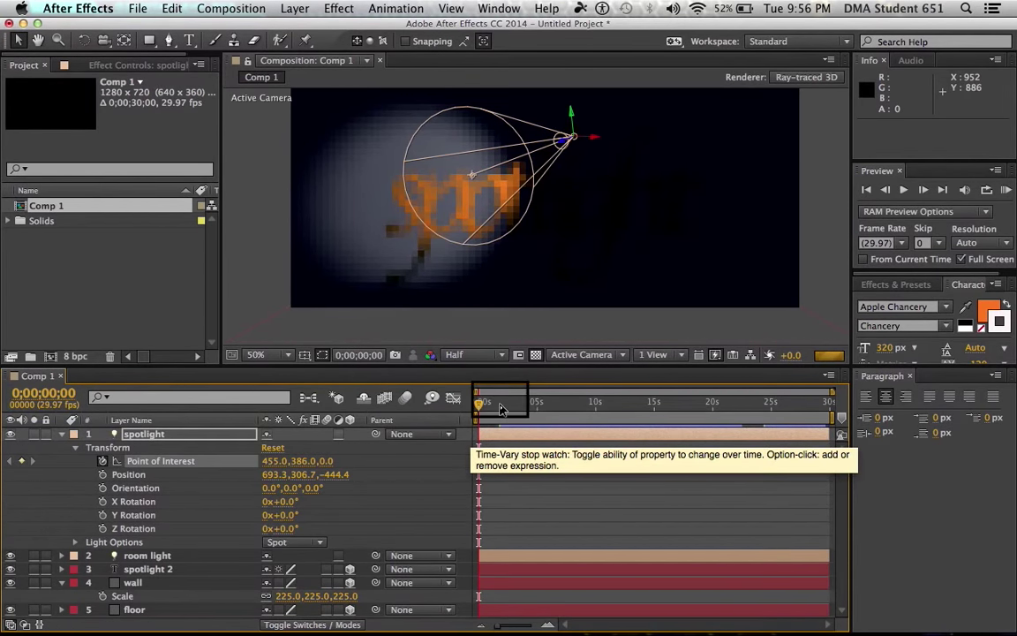
Zoom the timeline in and key the spotlight's target moved right at about 2 seconds.
click(547, 625)
click(547, 625)
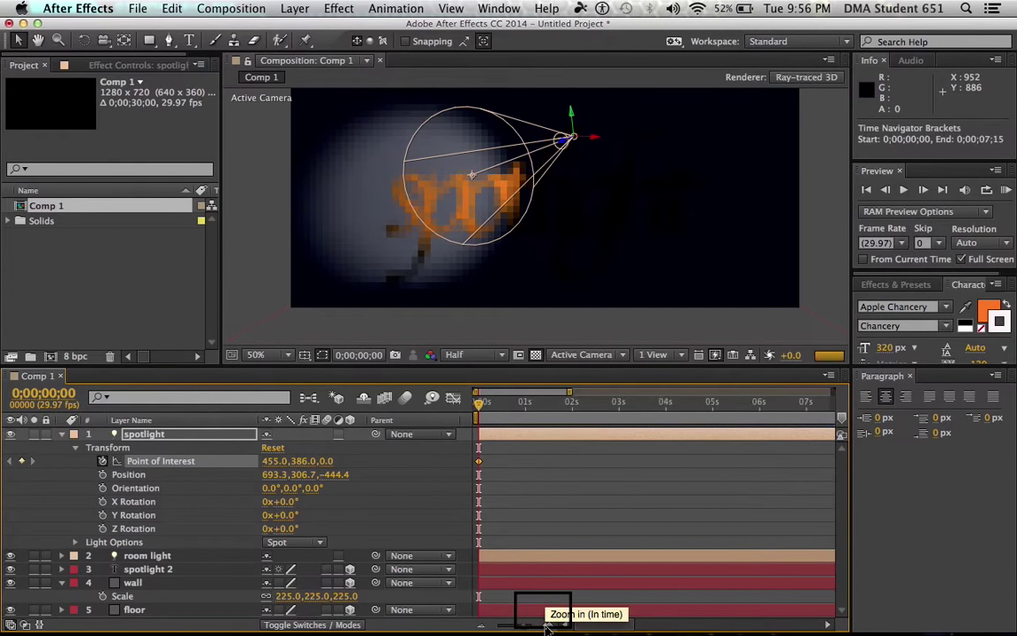
click(573, 406)
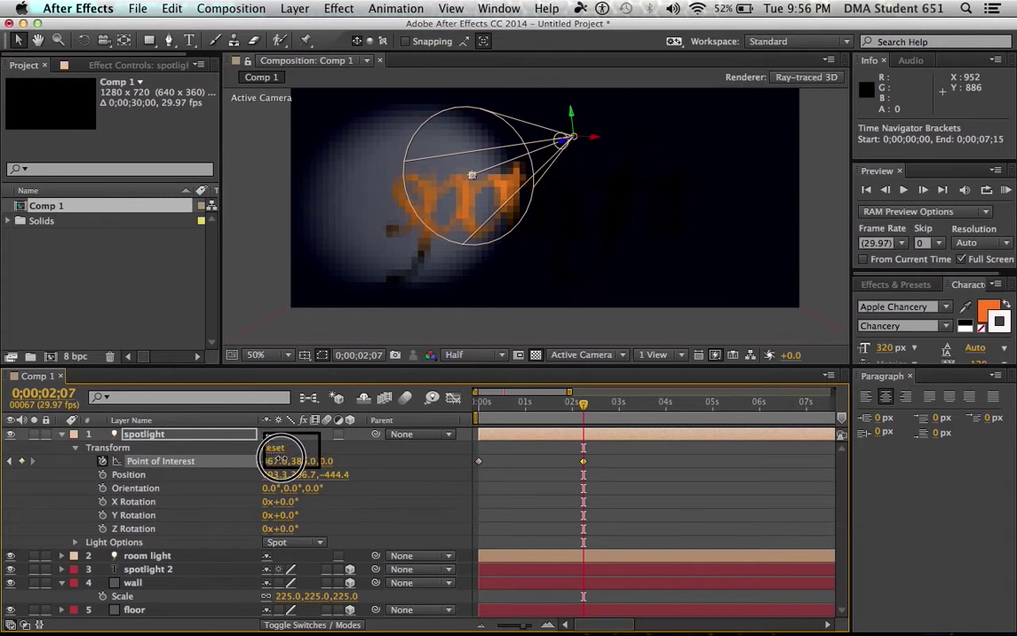
drag(273, 461, 559, 455)
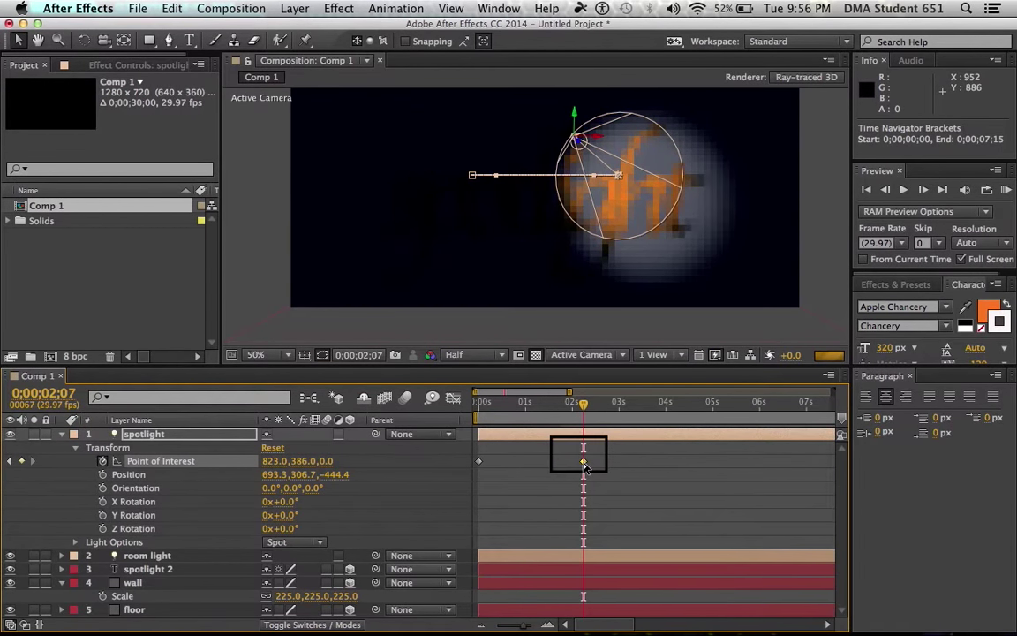
Shift the middle target keyframe to 1;05 and settle the target on the word's centre at 691, 386.
drag(583, 462, 533, 461)
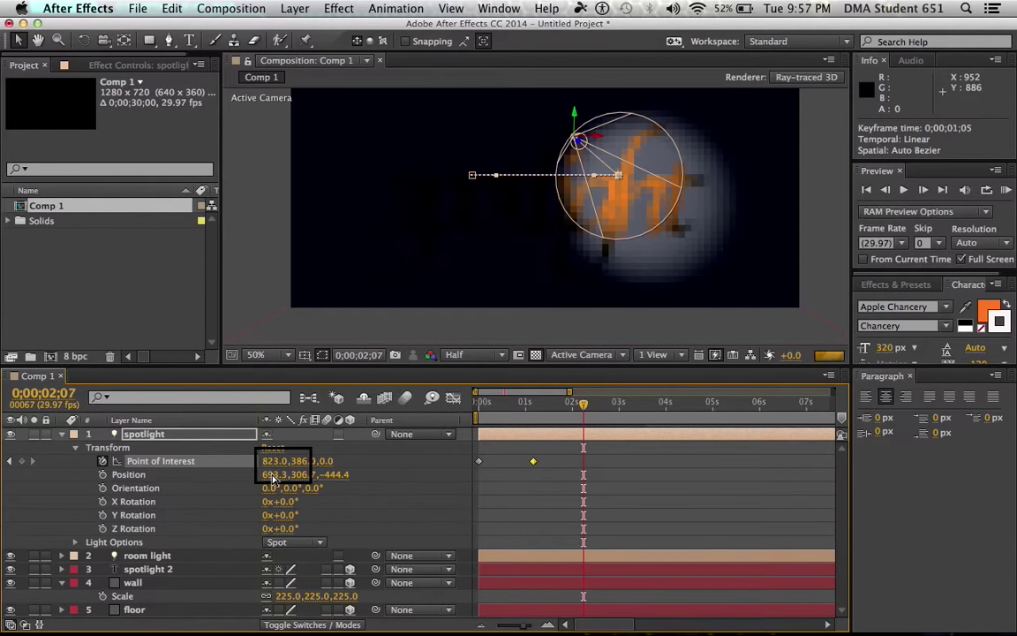
mouse_move(272, 474)
mouse_down()
mouse_move(230, 483)
mouse_move(269, 484)
mouse_up()
click(278, 463)
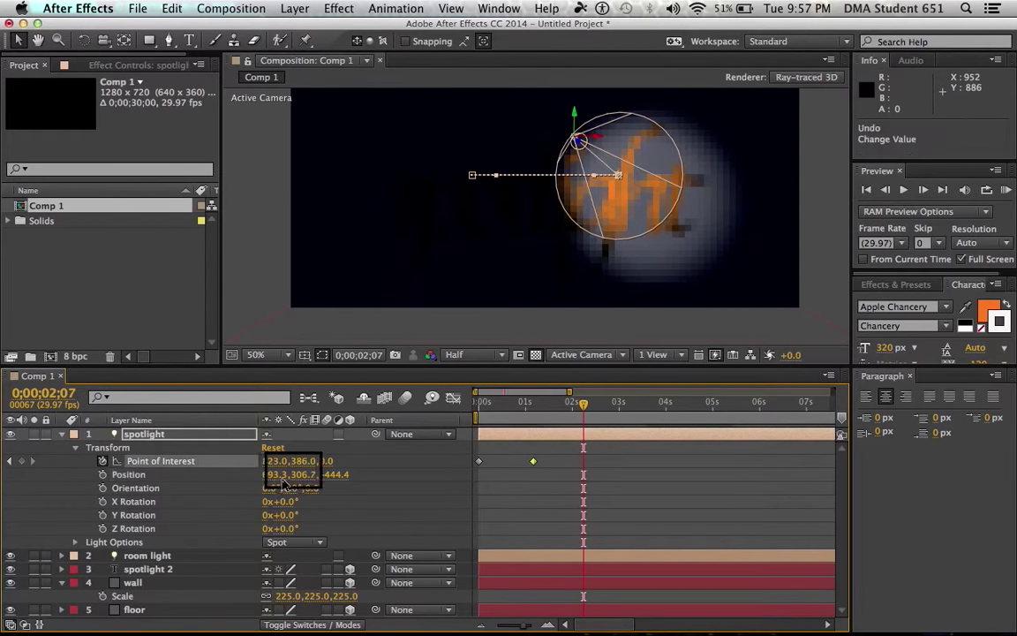
drag(274, 466, 190, 488)
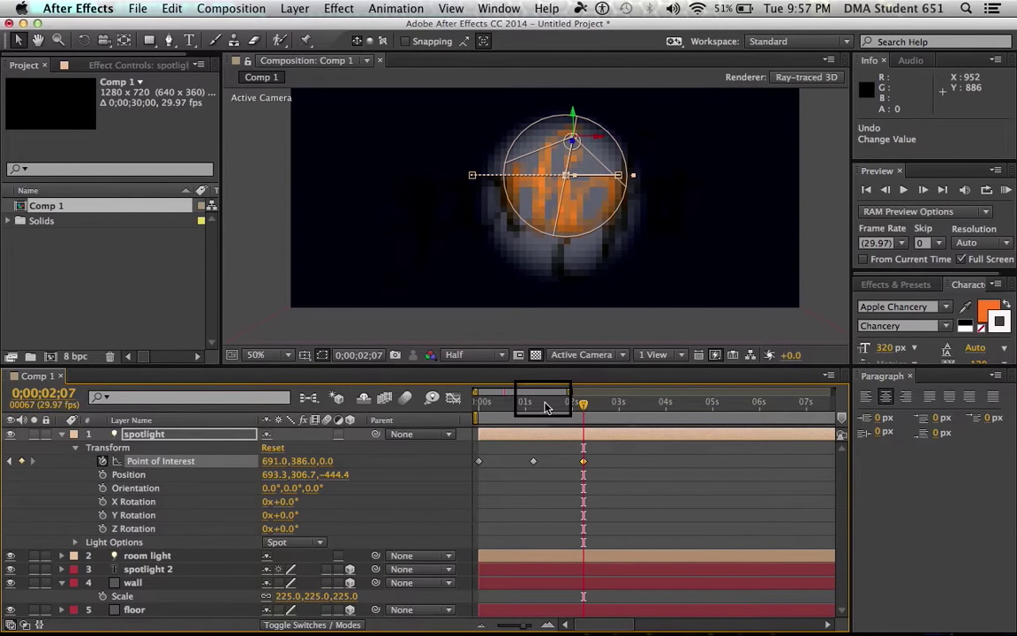
click(545, 404)
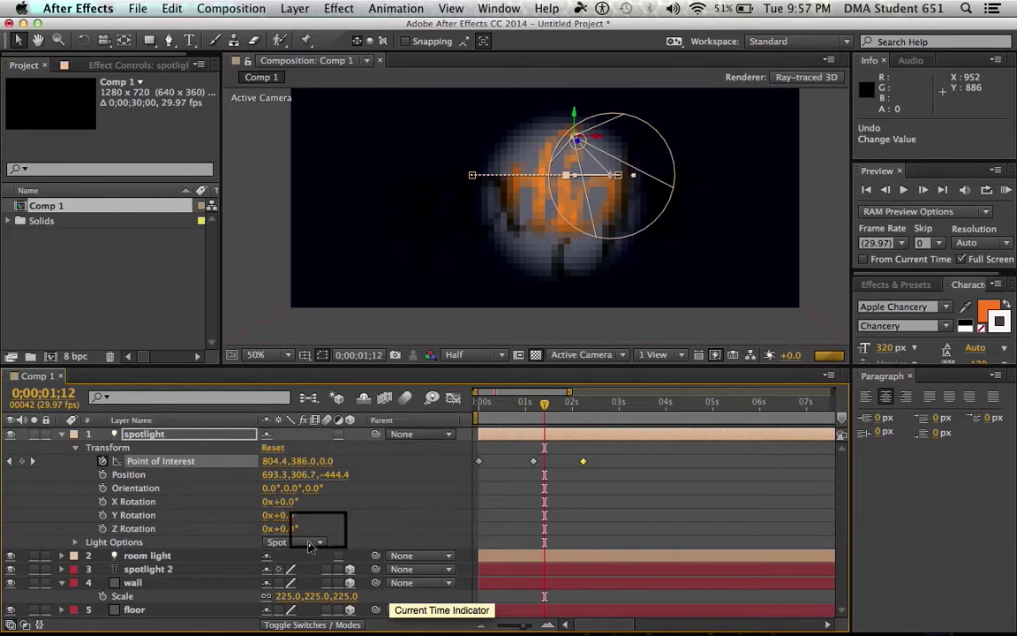
click(81, 548)
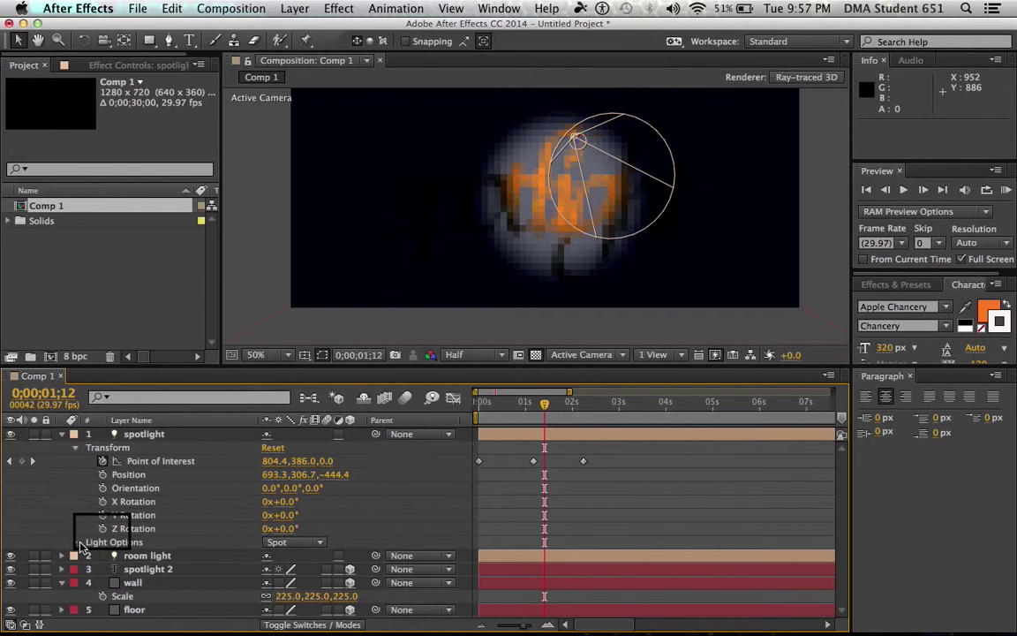
Keyframe the spotlight's Cone Angle from 38° at 1;12 to 98° at 2;12.
click(76, 542)
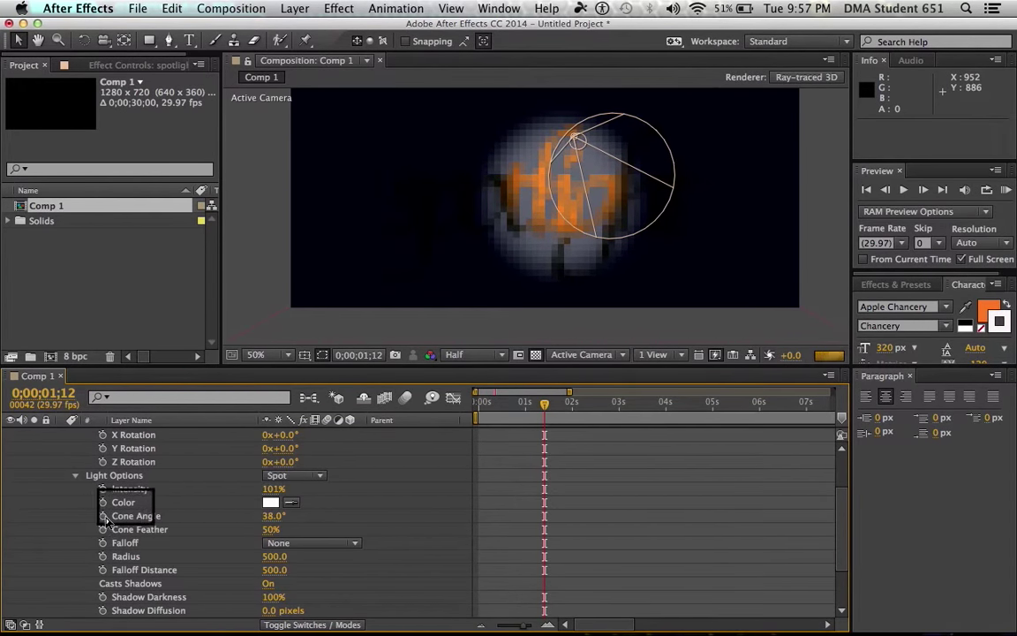
click(102, 516)
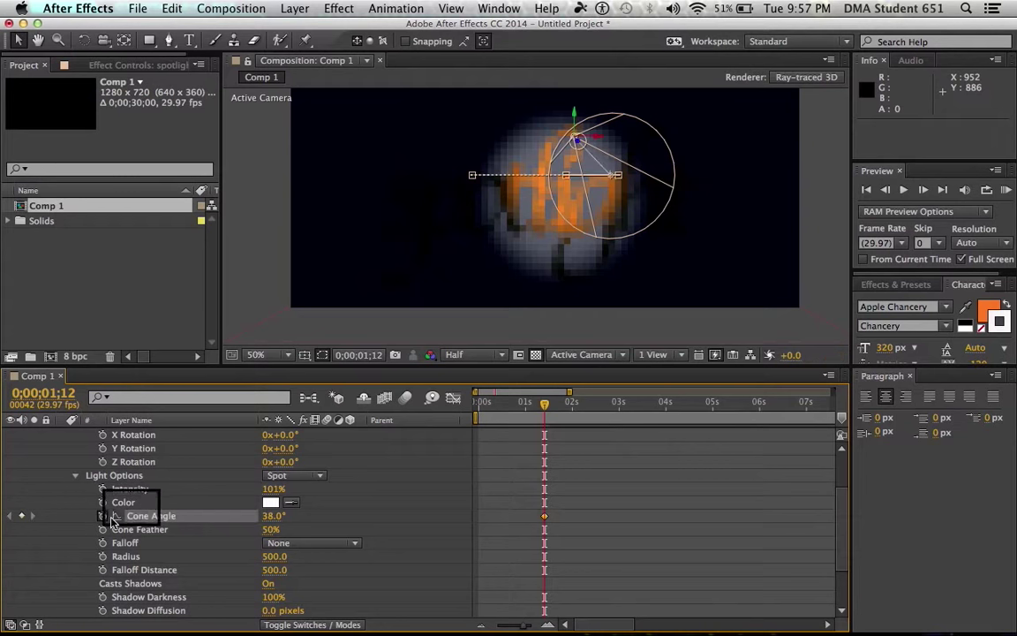
click(580, 406)
click(590, 406)
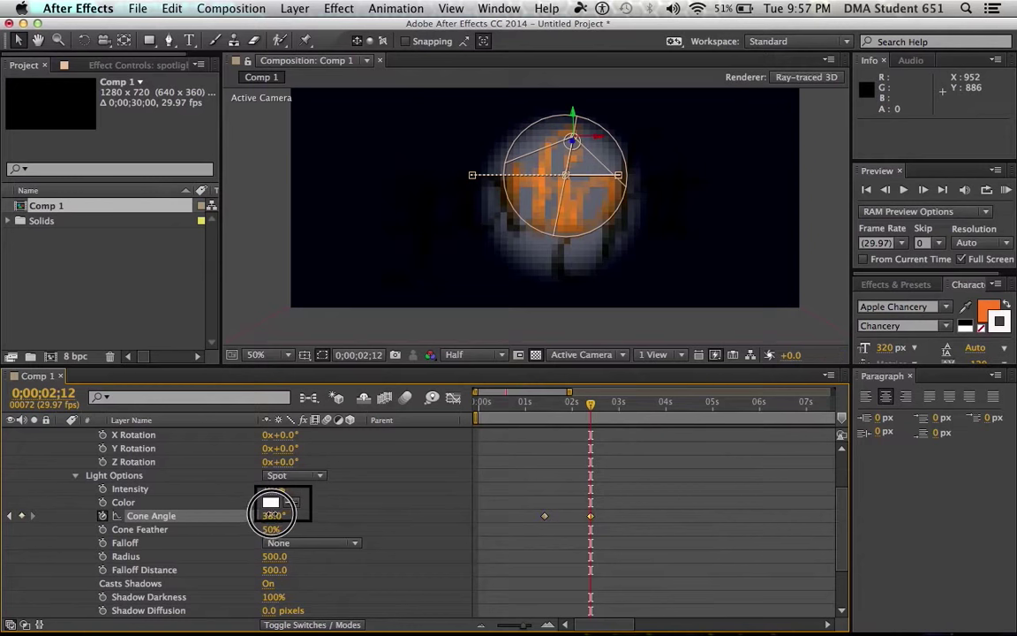
drag(295, 513, 313, 513)
right_click(312, 513)
mouse_move(511, 530)
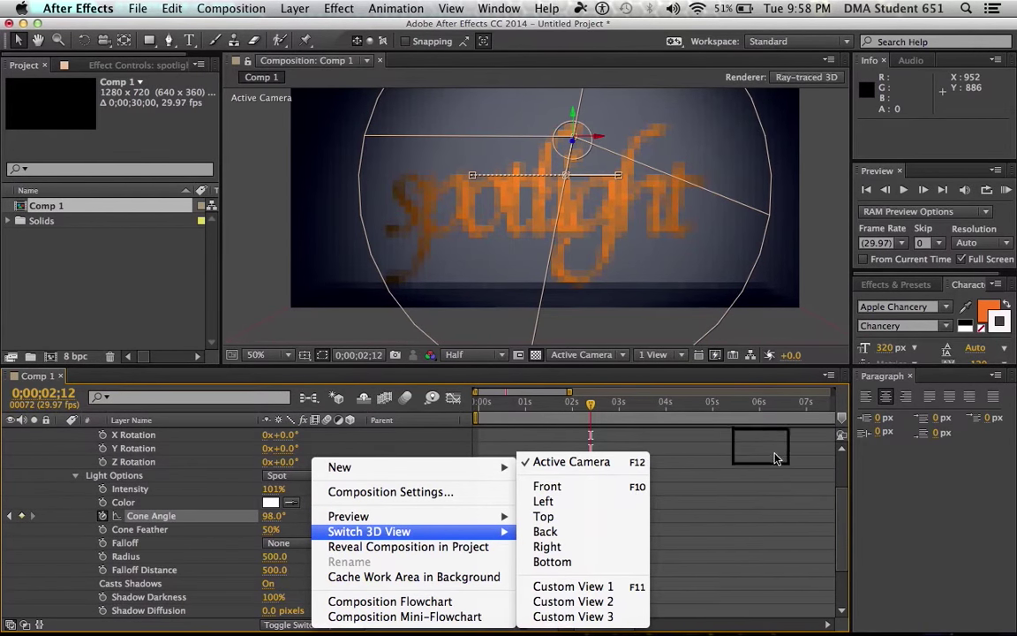
click(707, 418)
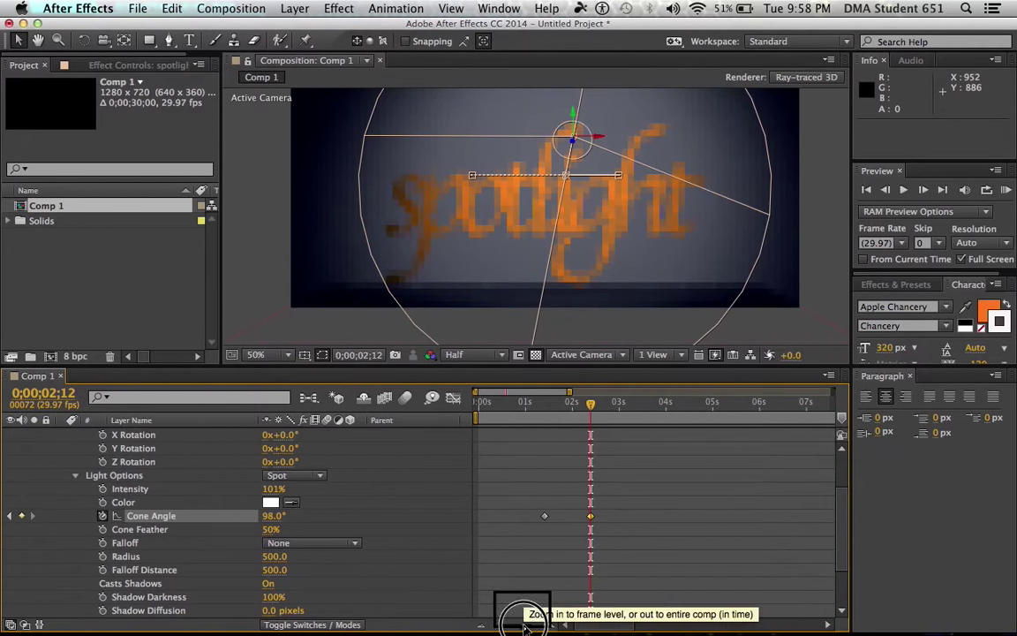
Zoom the timeline out and end the work area at 0;00;03;25, just after the last keyframe.
drag(518, 622, 488, 623)
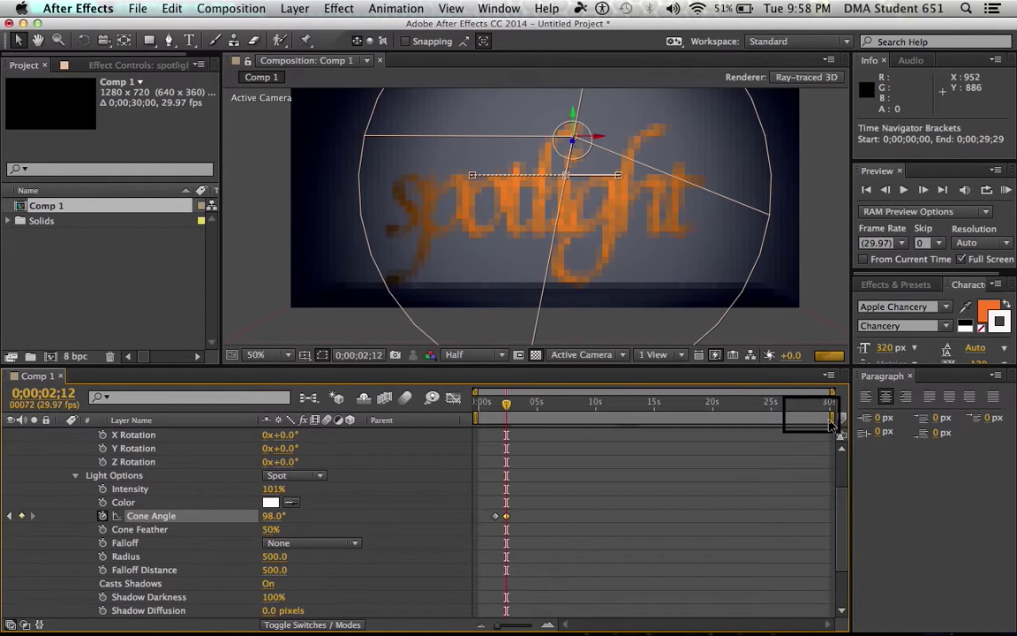
drag(834, 421, 523, 430)
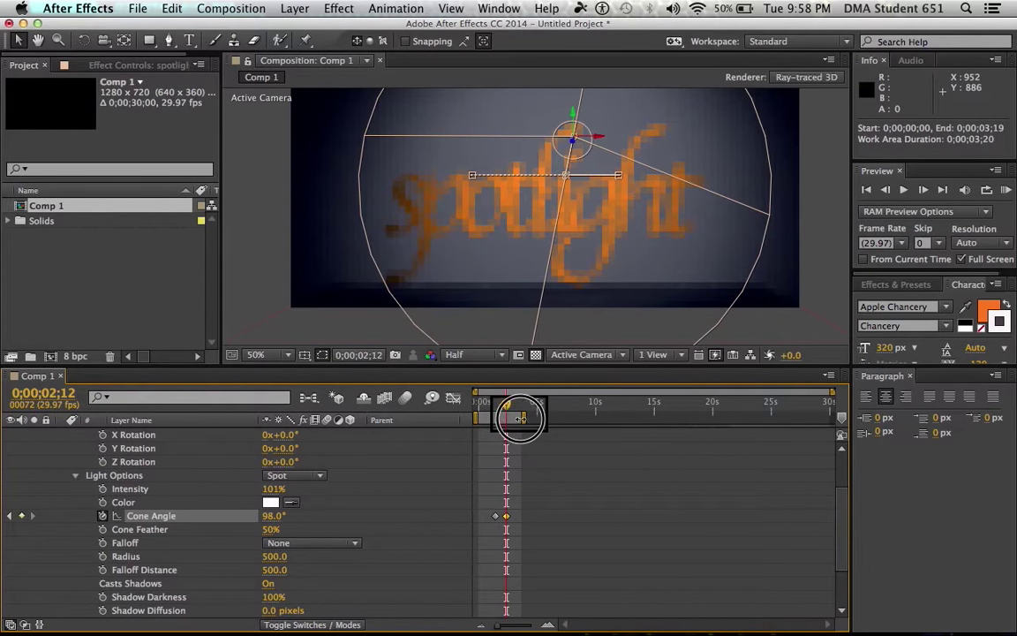
mouse_move(521, 418)
mouse_down()
mouse_move(643, 416)
mouse_move(545, 418)
mouse_up()
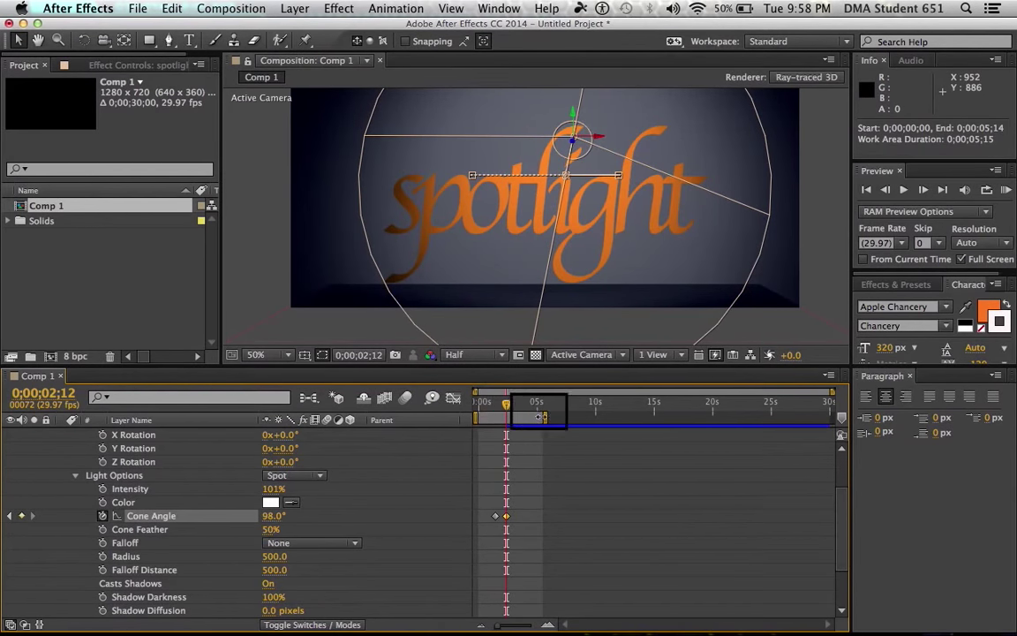
mouse_move(545, 417)
mouse_down()
mouse_move(837, 420)
mouse_move(526, 413)
mouse_up()
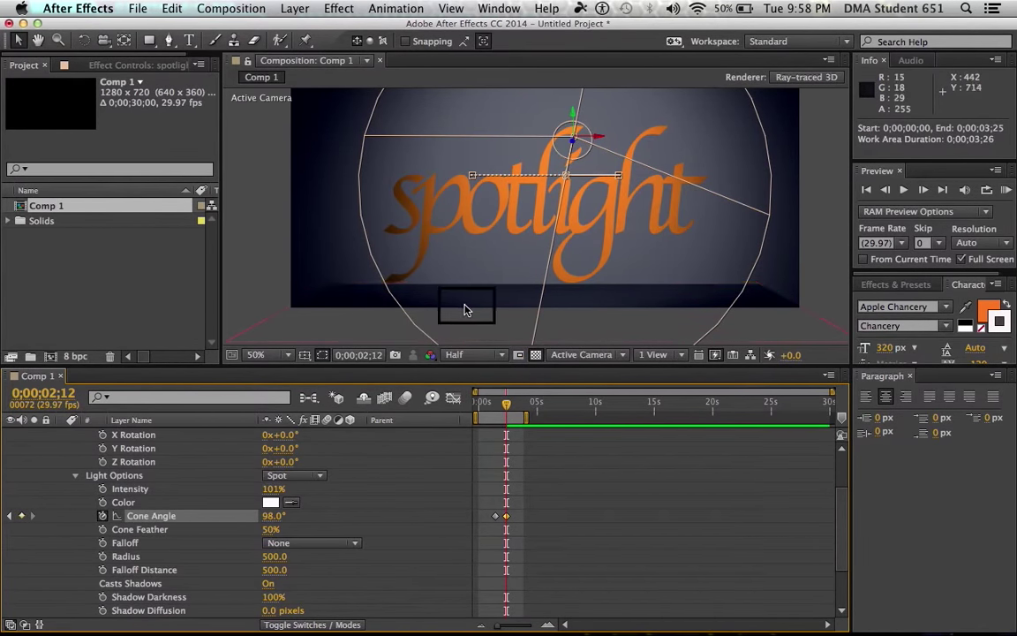
Trim the composition to the 0;00;03;26 work area and start a non-full-screen RAM Preview.
click(233, 11)
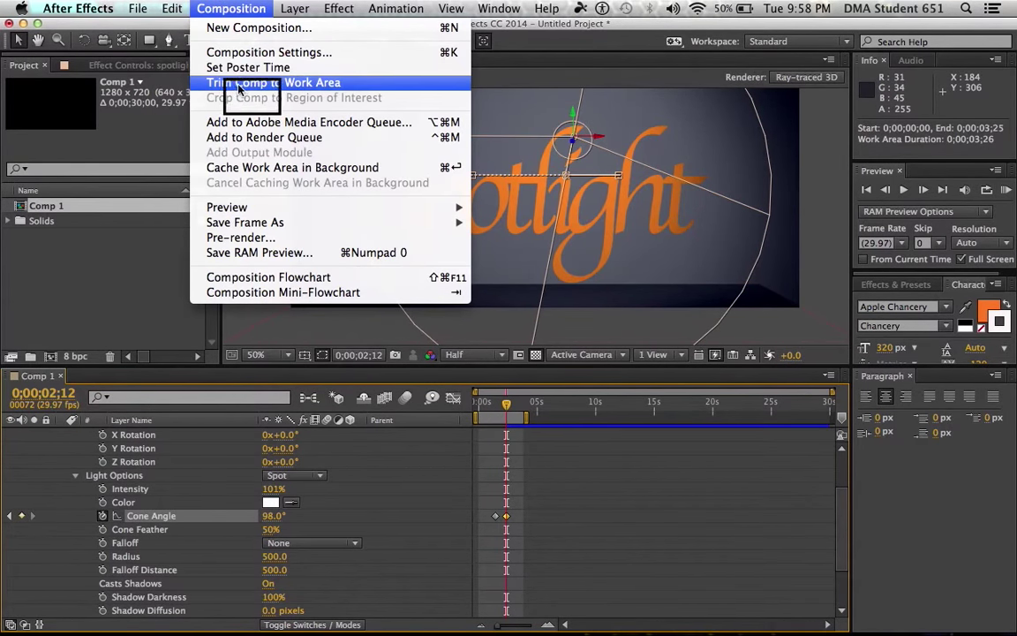
click(321, 86)
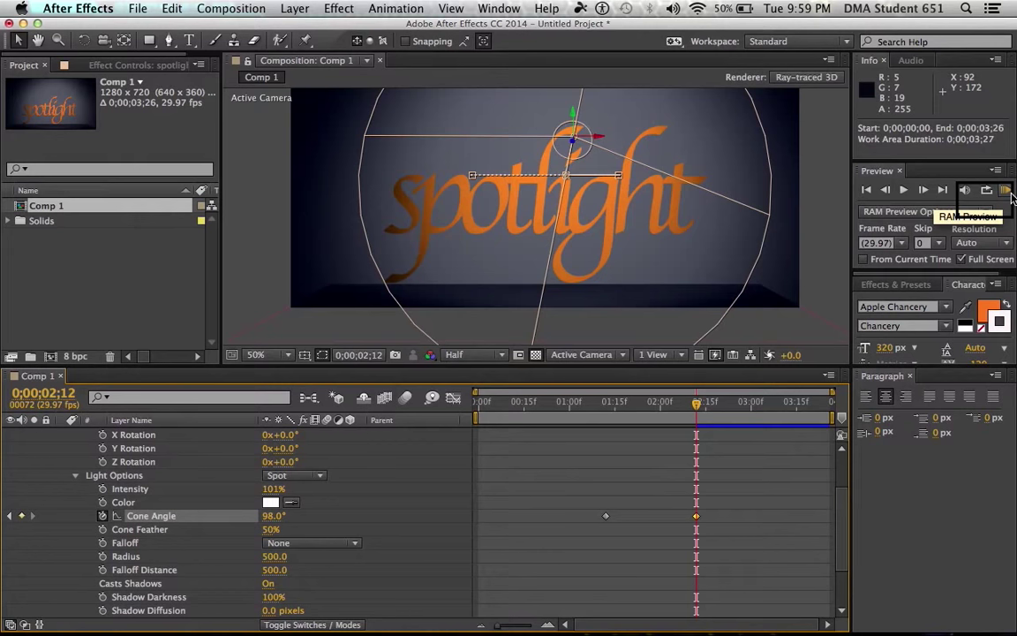
click(962, 259)
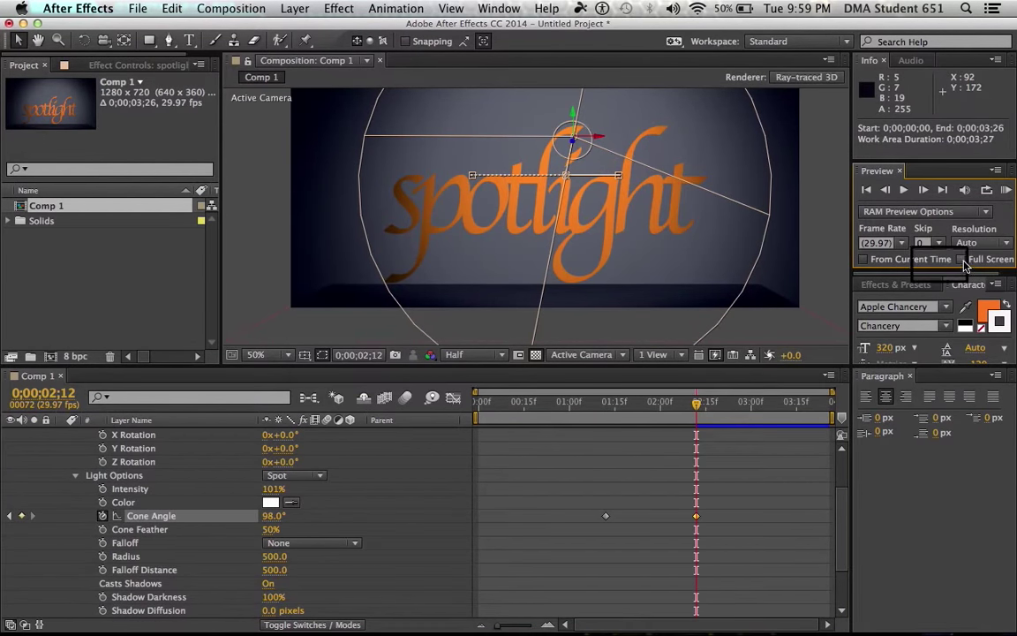
click(1005, 190)
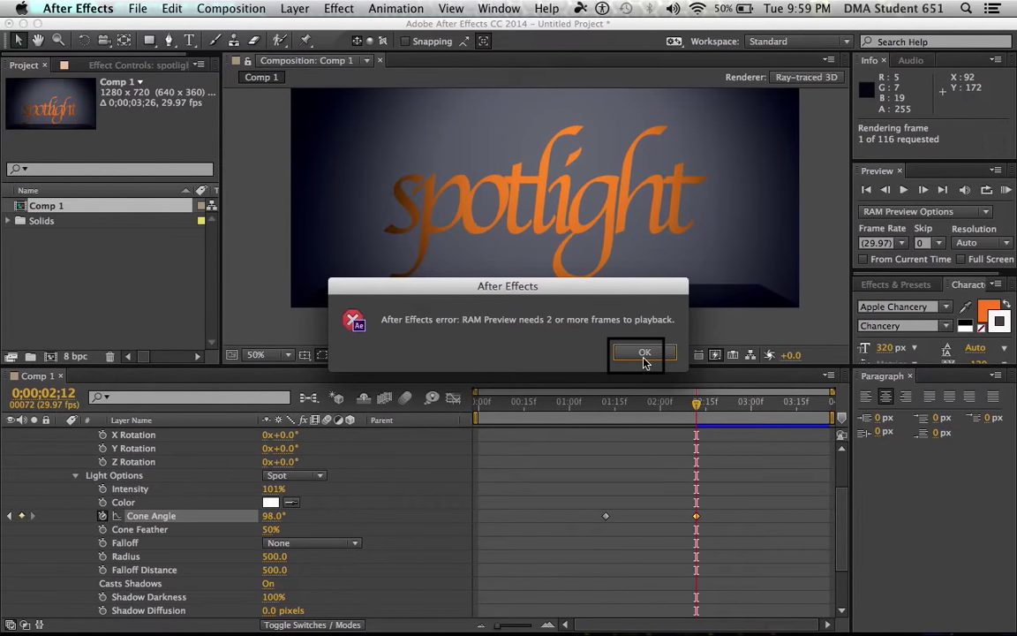
Dismiss the preview error and collapse the spotlight and wall layers' open properties.
click(644, 356)
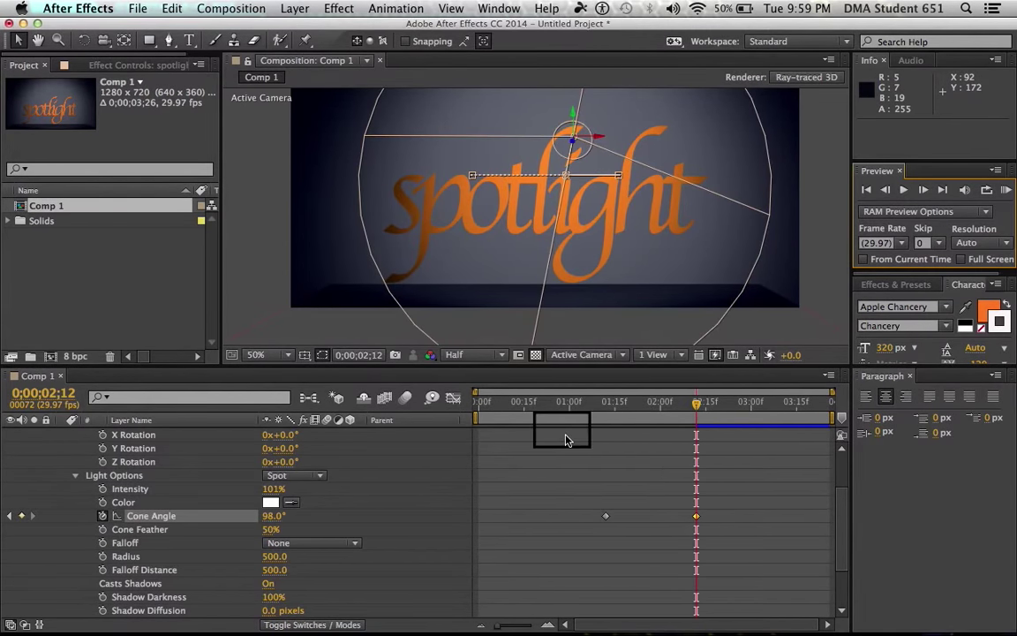
scroll(292, 521, up, 3)
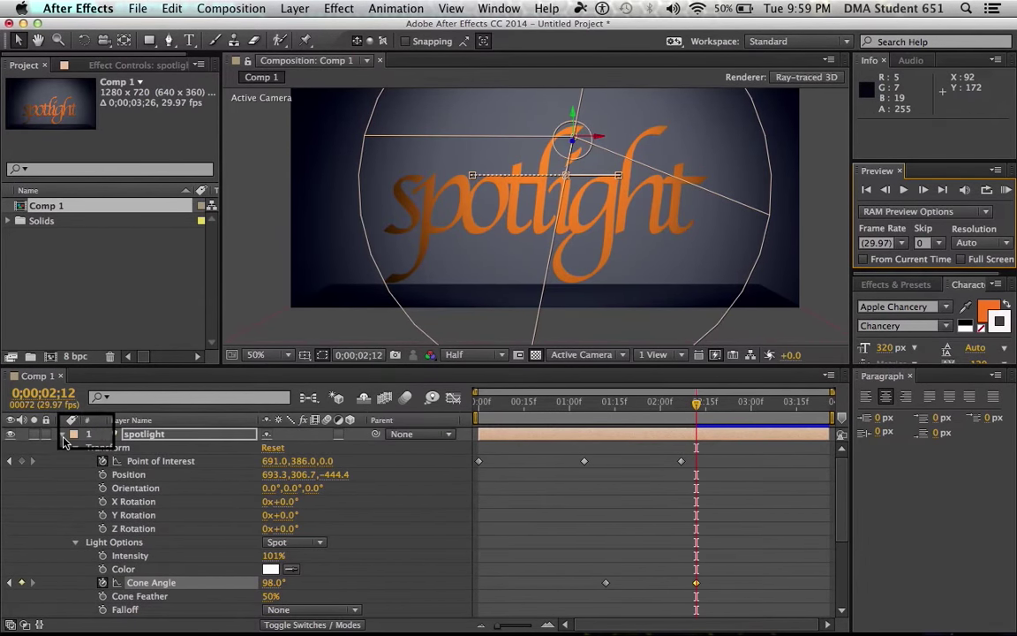
click(63, 436)
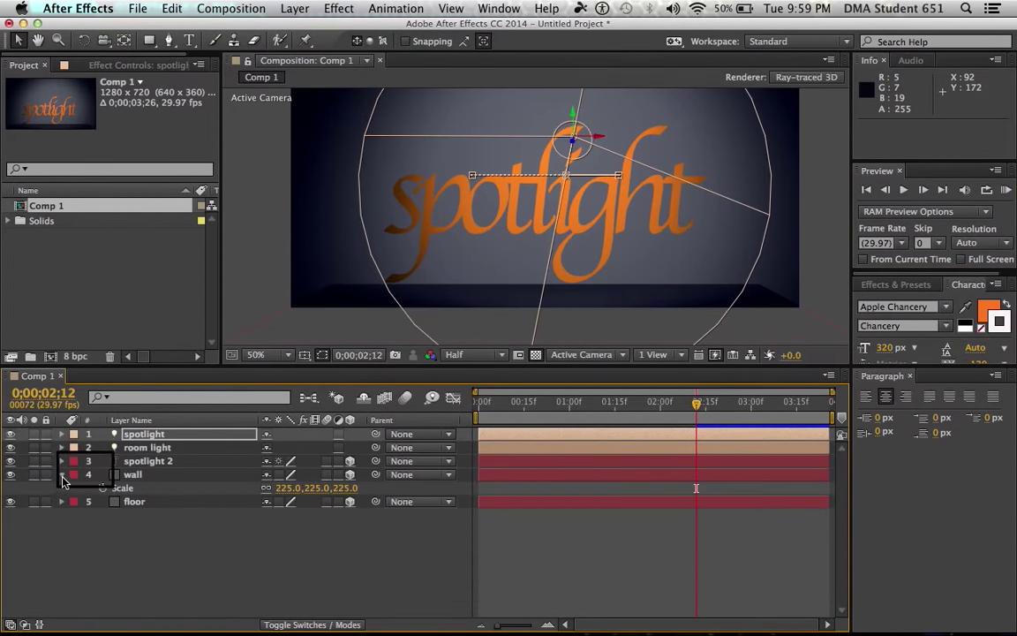
click(61, 475)
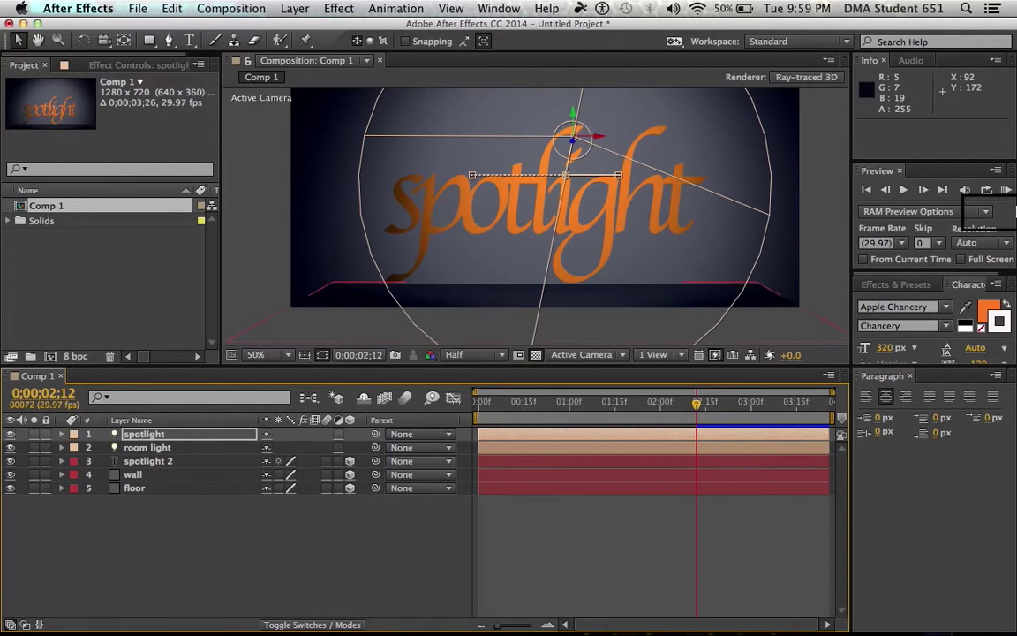
Enable Full Screen and play a RAM preview of the spotlight animation, then stop it.
click(963, 260)
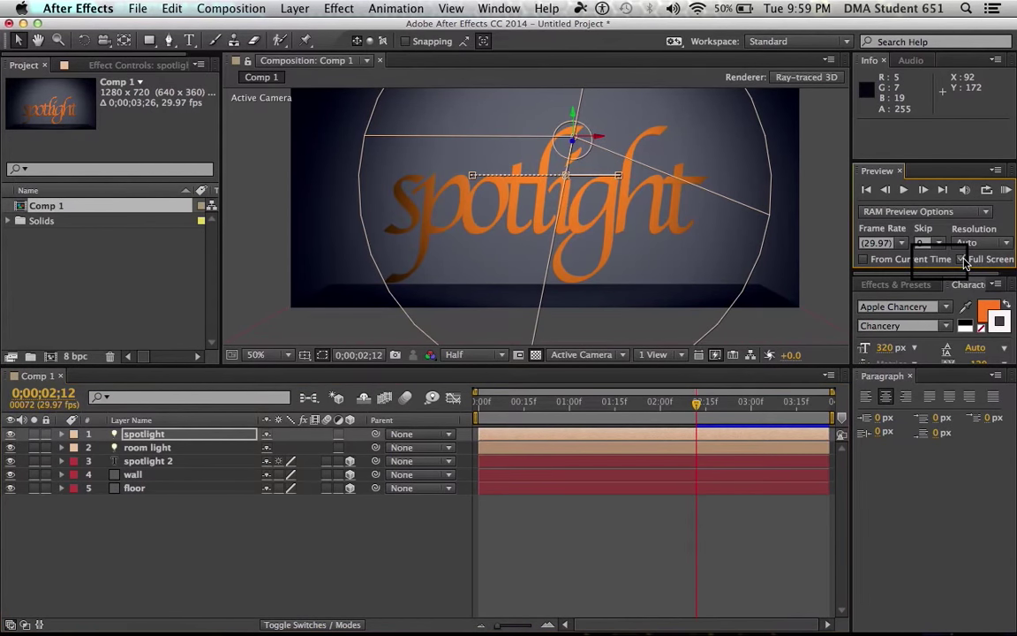
click(986, 190)
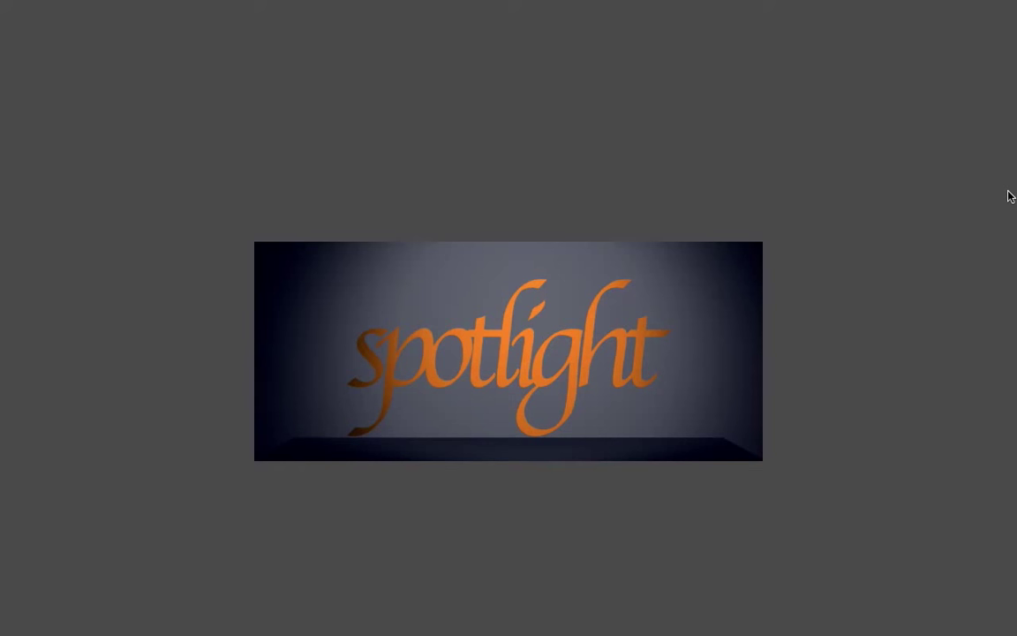
click(957, 229)
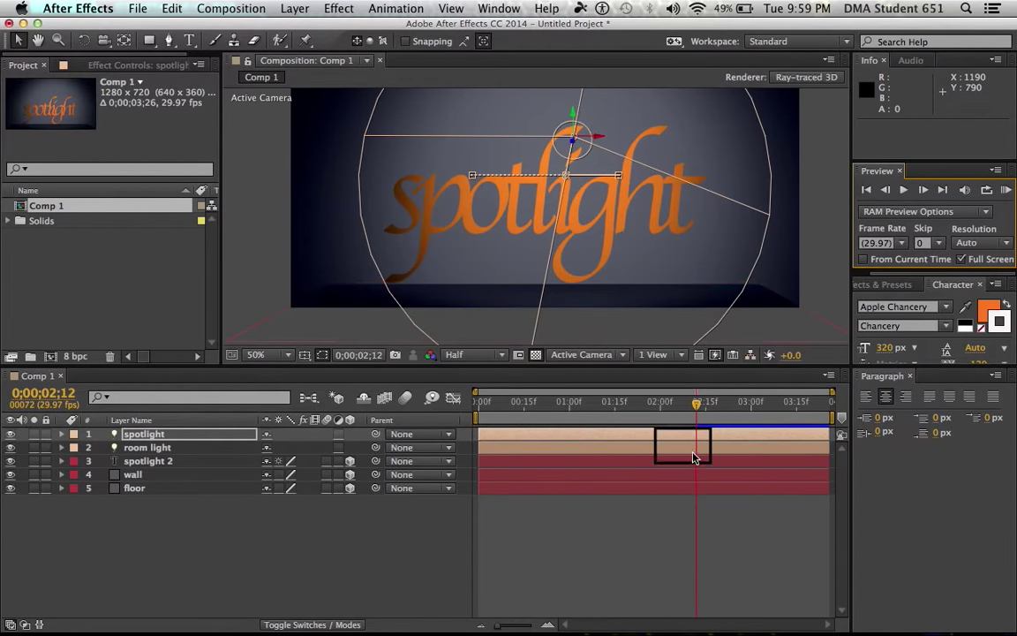
Scrub the current-time indicator back to frame 0;00;00;13.
click(698, 405)
drag(698, 405, 472, 415)
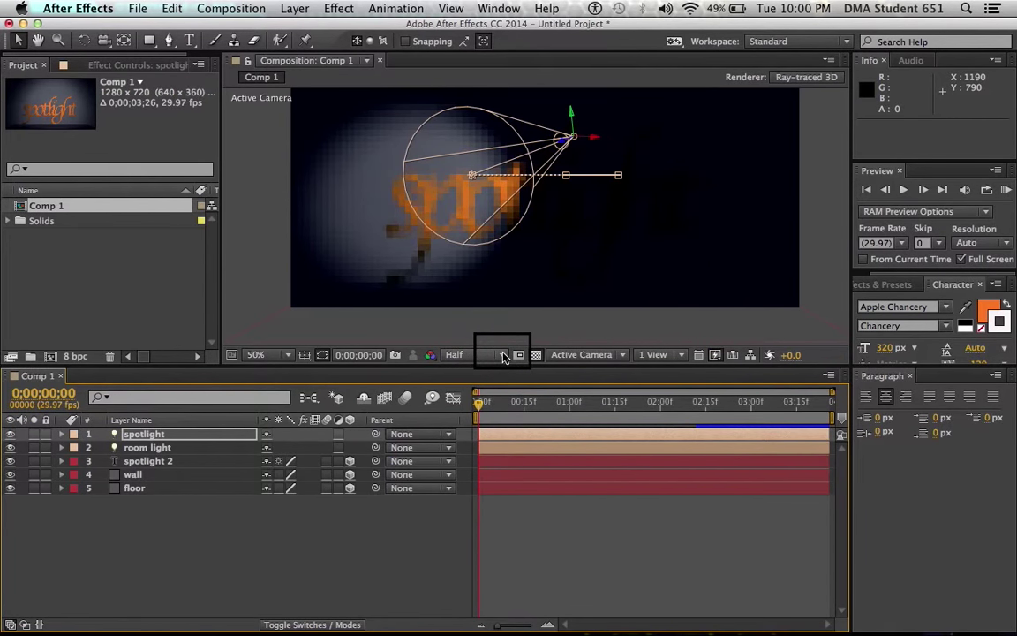
Keep the preview resolution at Half and start a RAM preview of Comp 1.
click(508, 364)
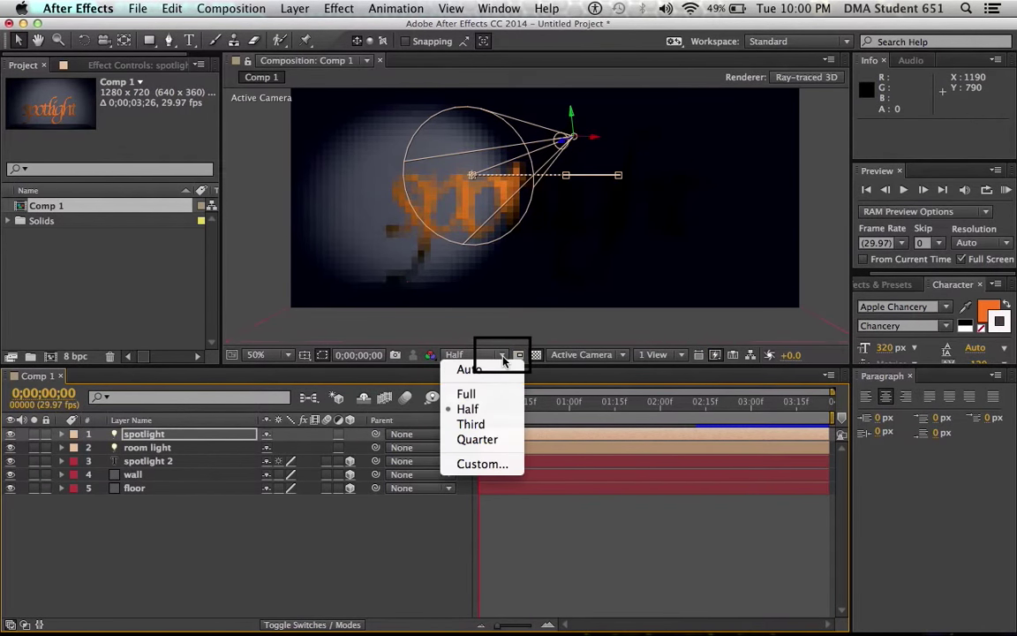
click(508, 405)
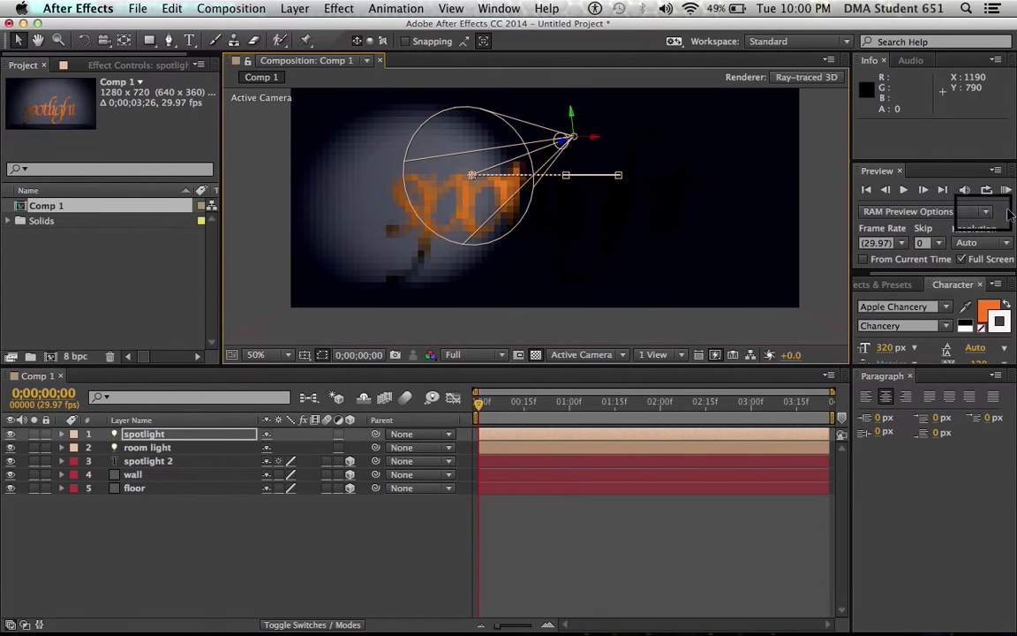
click(1006, 191)
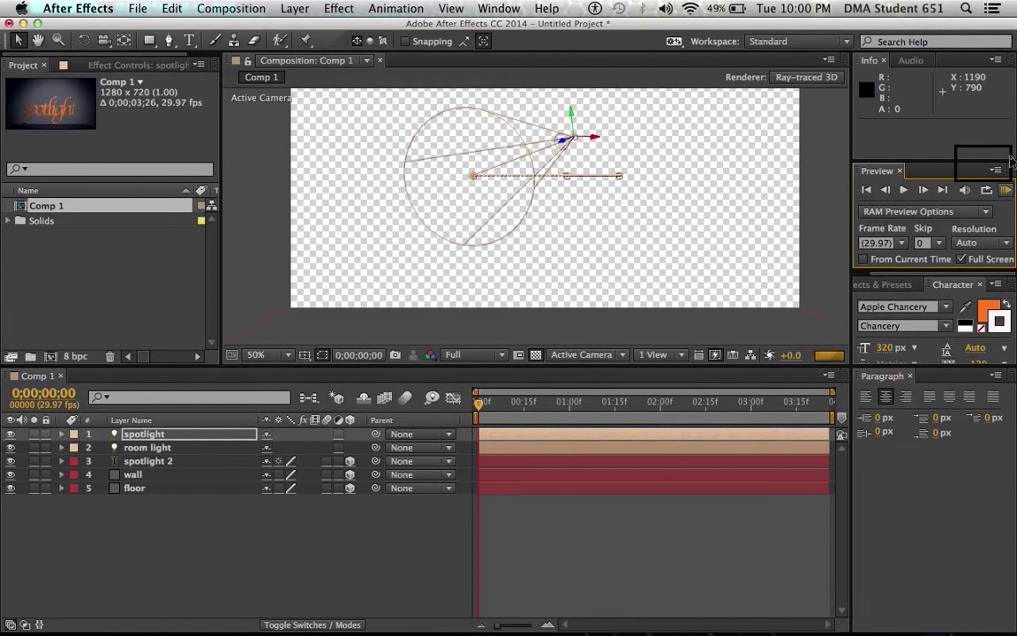
Run another RAM preview of the spotlight animation.
click(1007, 189)
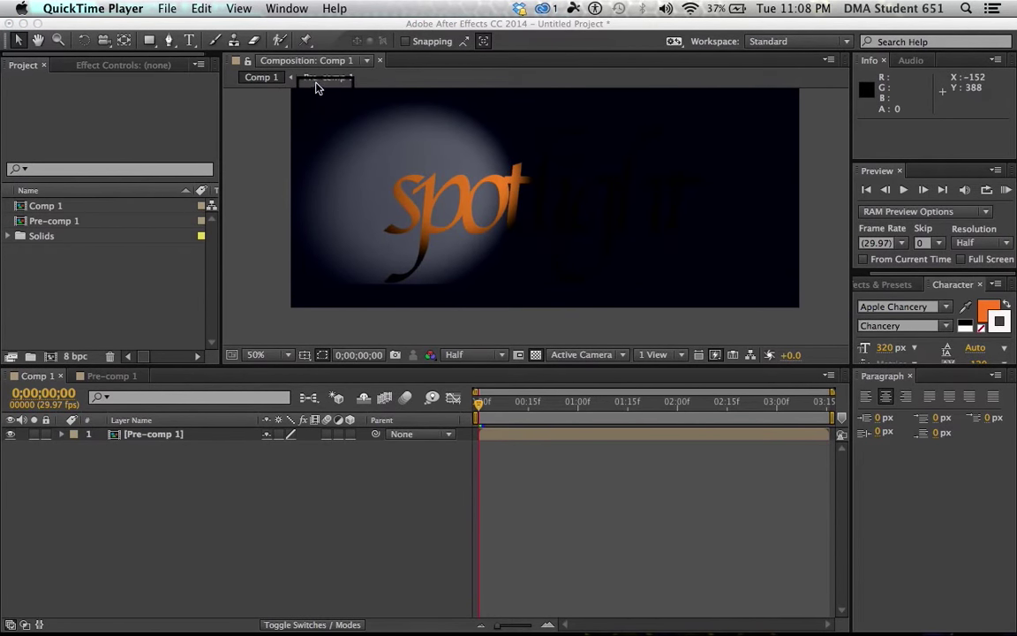
Add Comp 1 to the Render Queue and render it losslessly to Comp 1.mov.
drag(317, 81, 295, 152)
drag(268, 243, 232, 9)
click(232, 9)
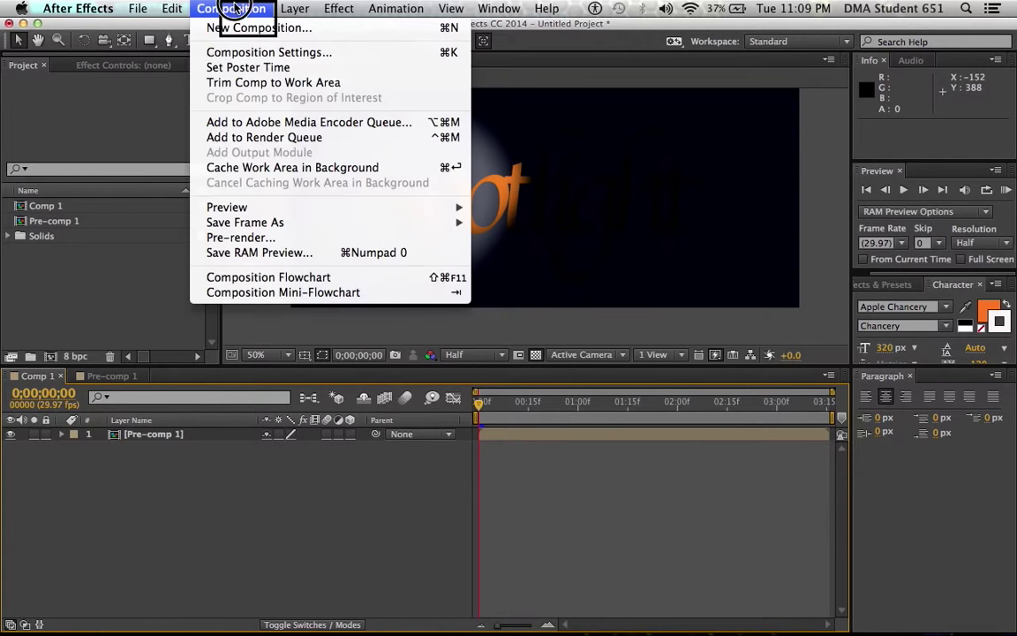
click(372, 137)
mouse_move(335, 630)
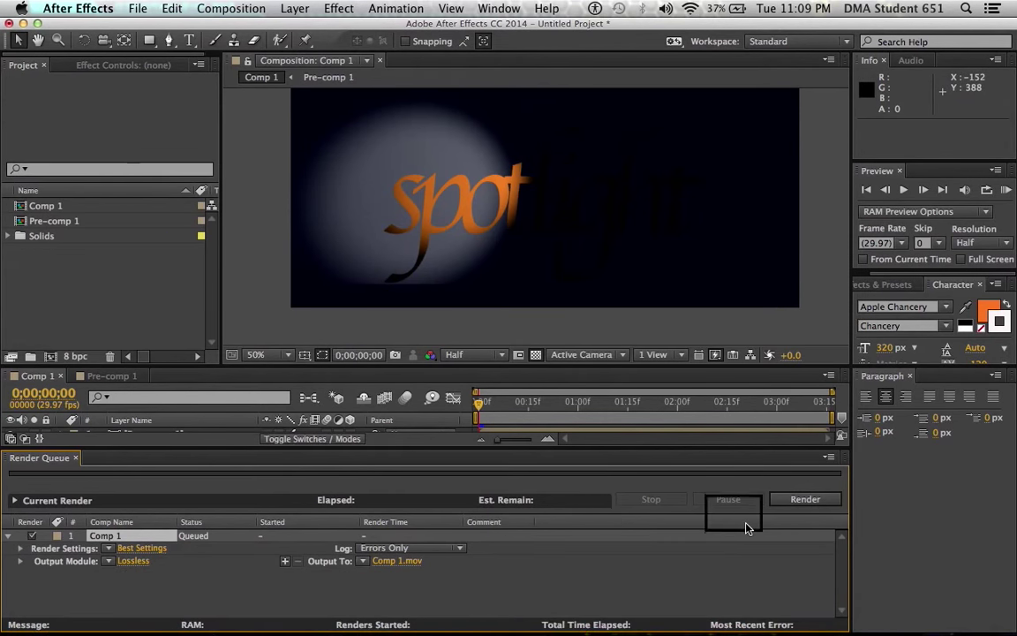
click(807, 500)
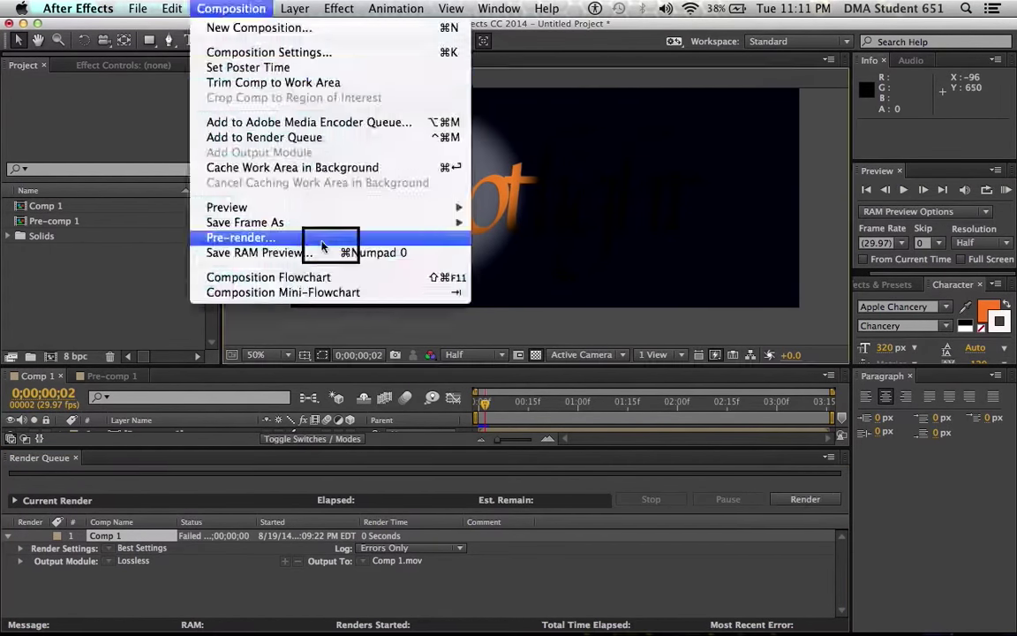
Pre-render Pre-comp 1 to a QuickTime movie, Pre-comp 1_1.mov.
click(320, 222)
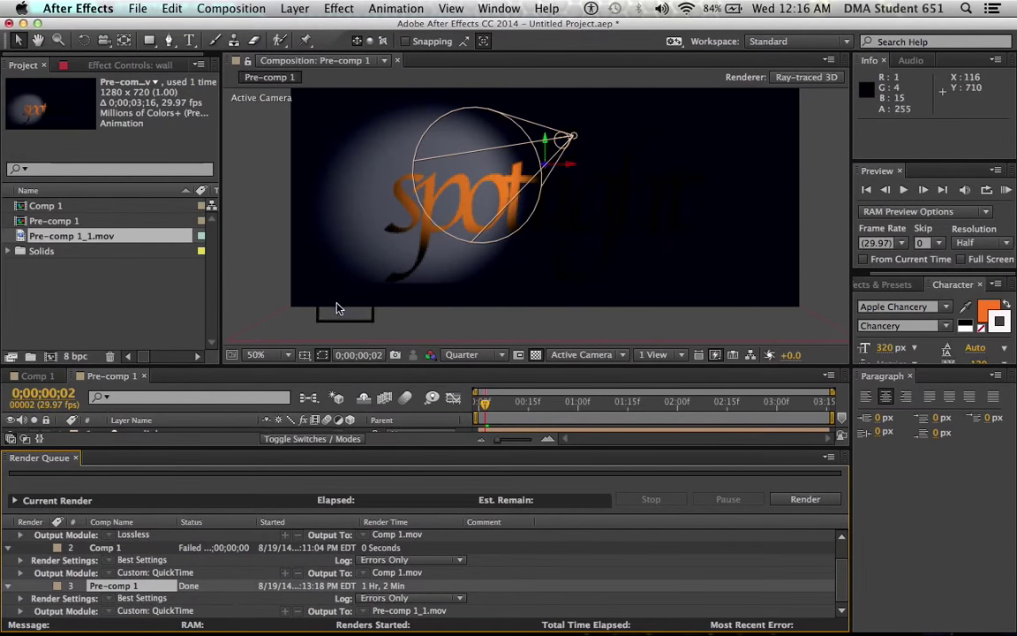
Open Pre-comp 1.mov from Finder's Desktop in QuickTime Player.
mouse_move(539, 633)
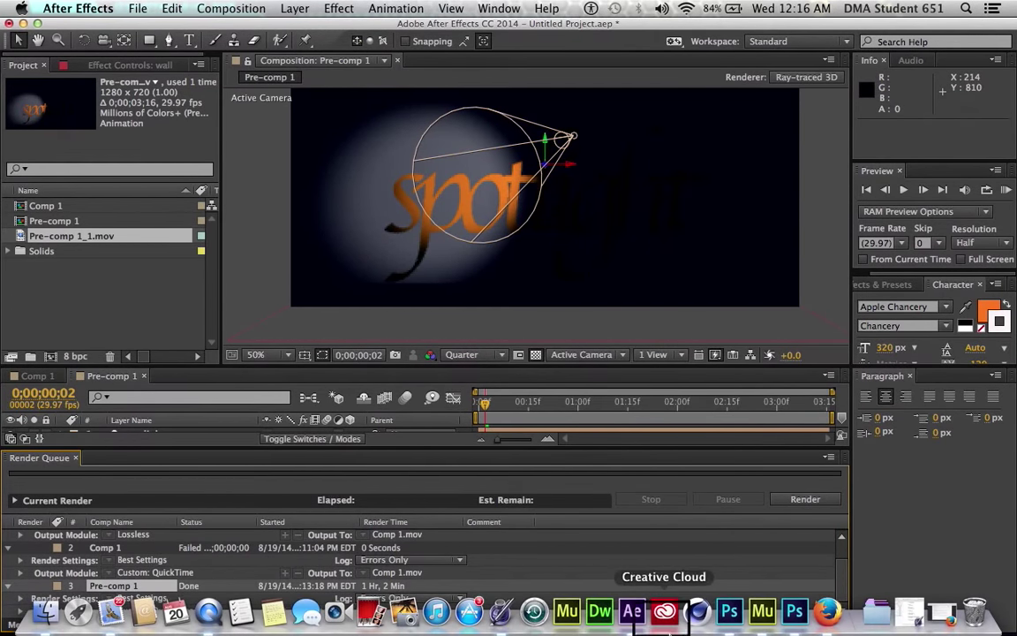
click(49, 611)
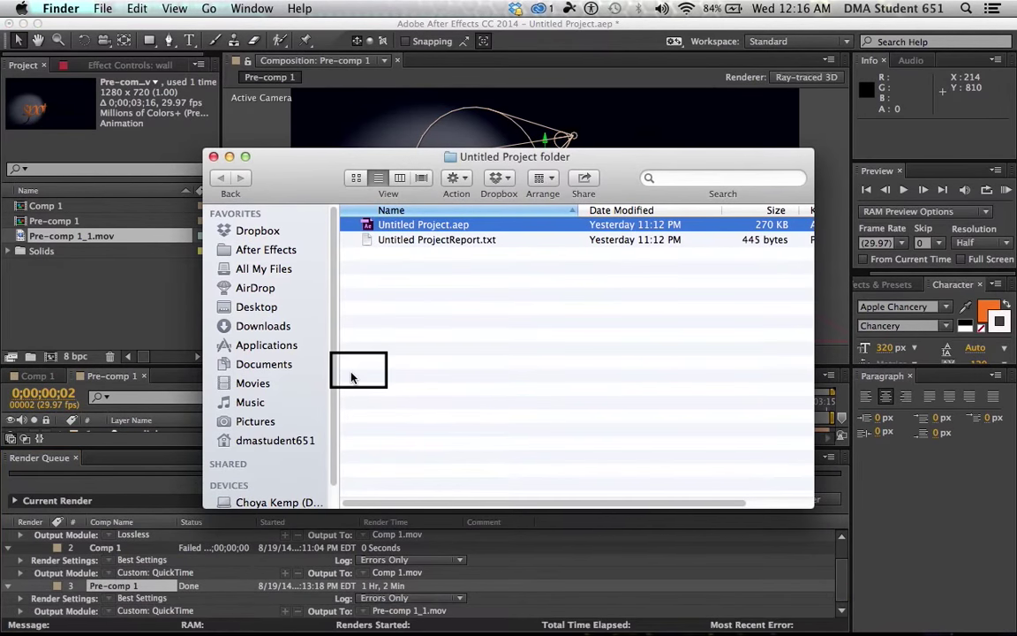
click(260, 305)
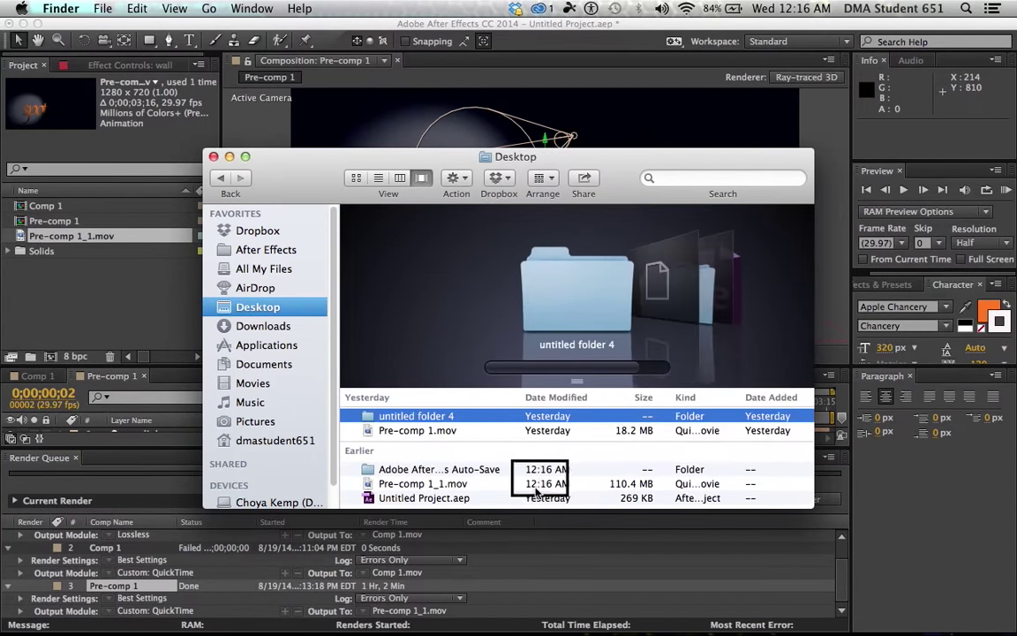
click(444, 485)
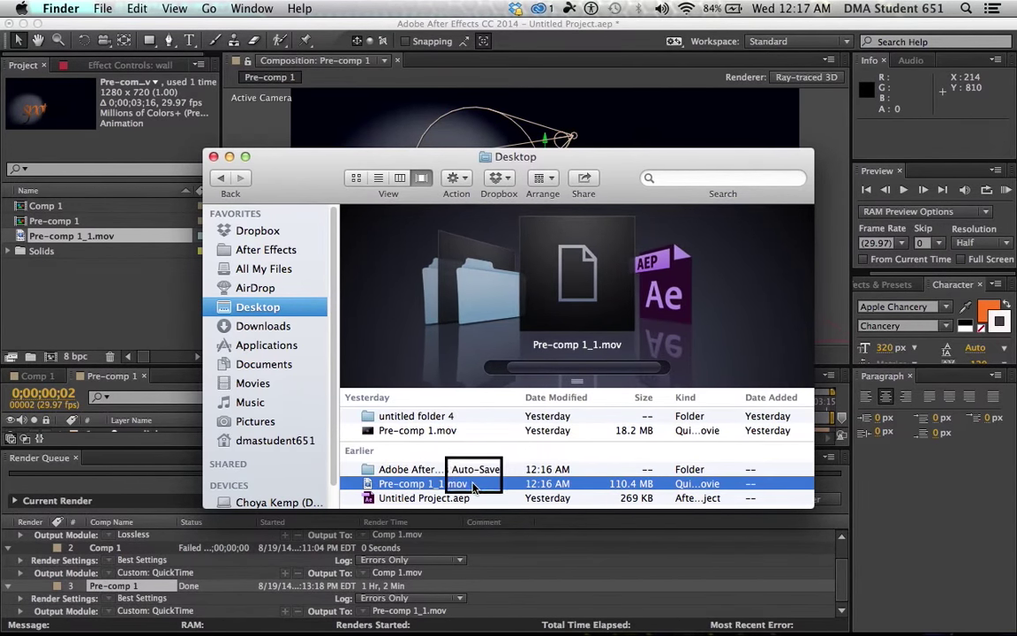
click(455, 432)
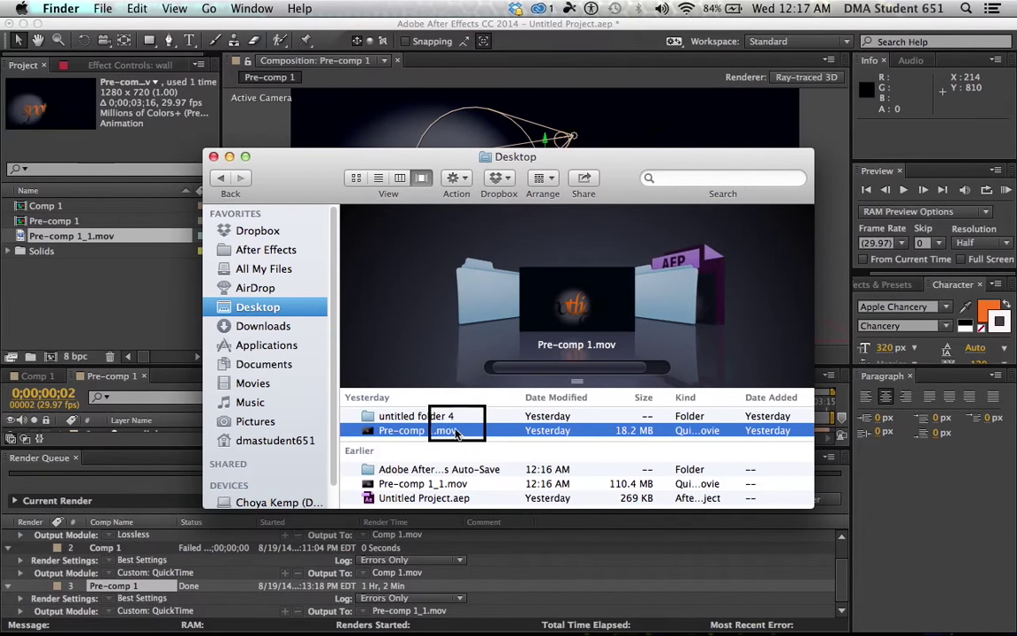
right_click(457, 433)
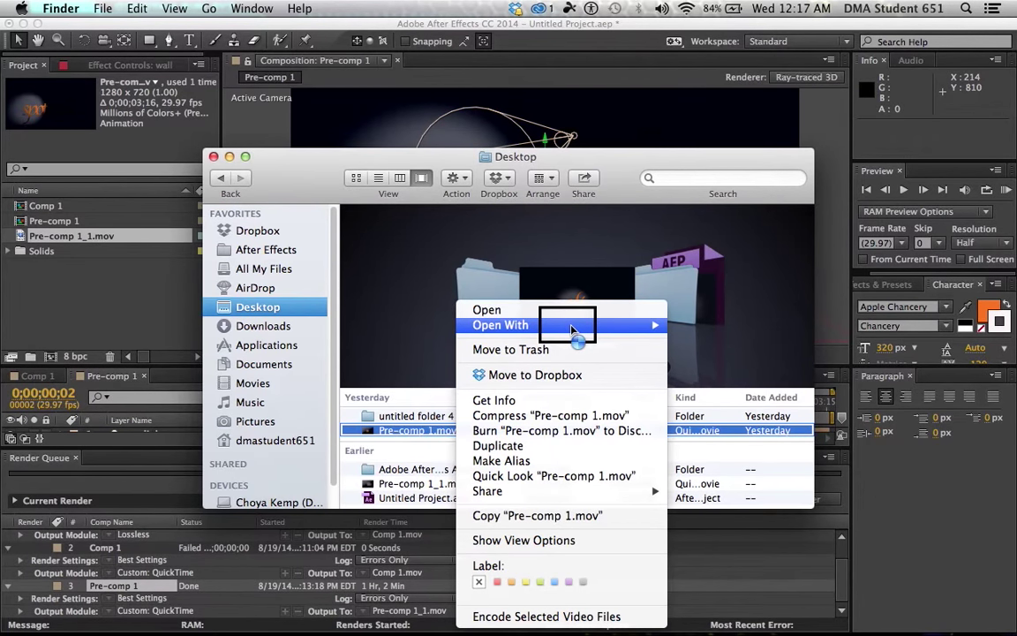
mouse_move(572, 330)
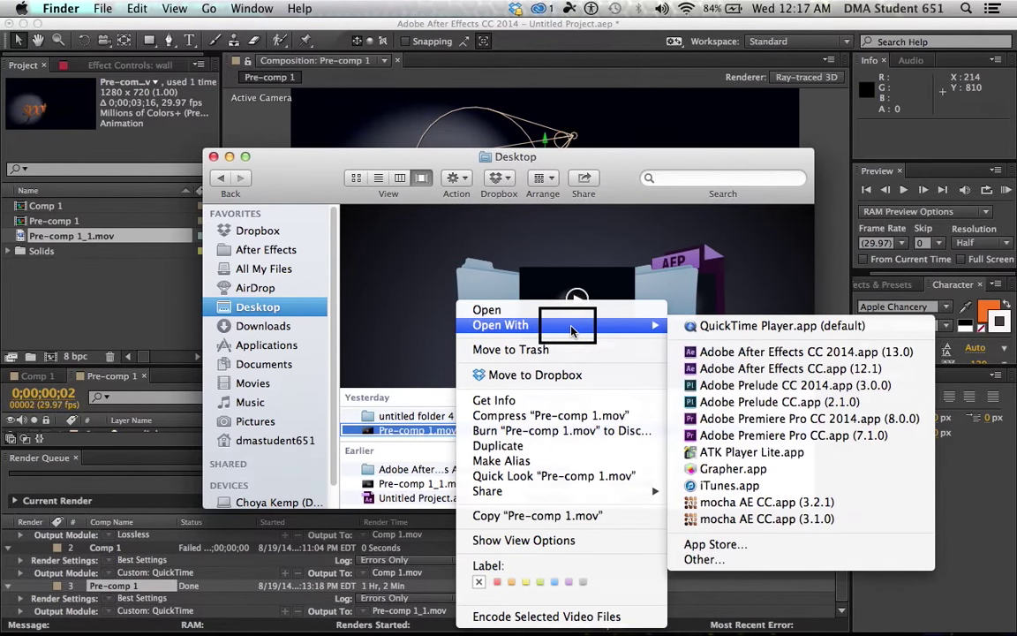
click(752, 327)
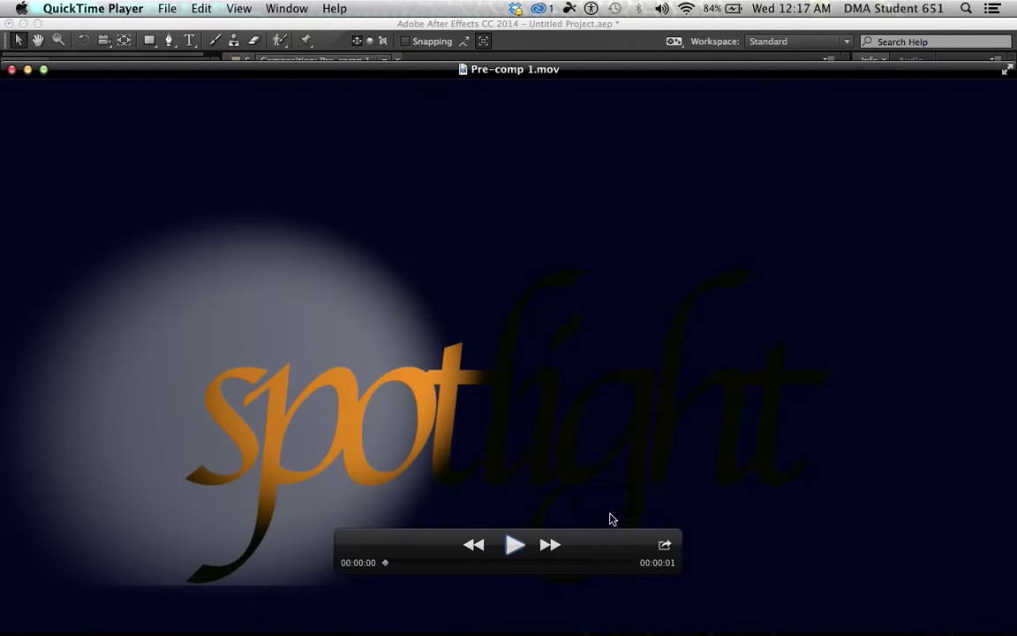
Play Pre-comp 1.mov in QuickTime Player twice, then close it.
click(518, 549)
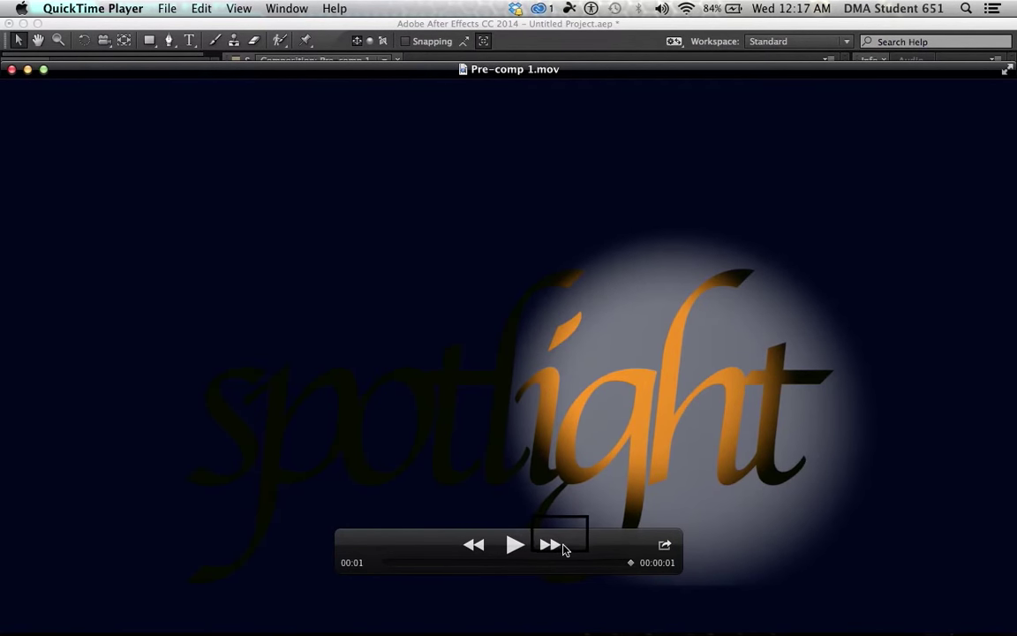
click(515, 549)
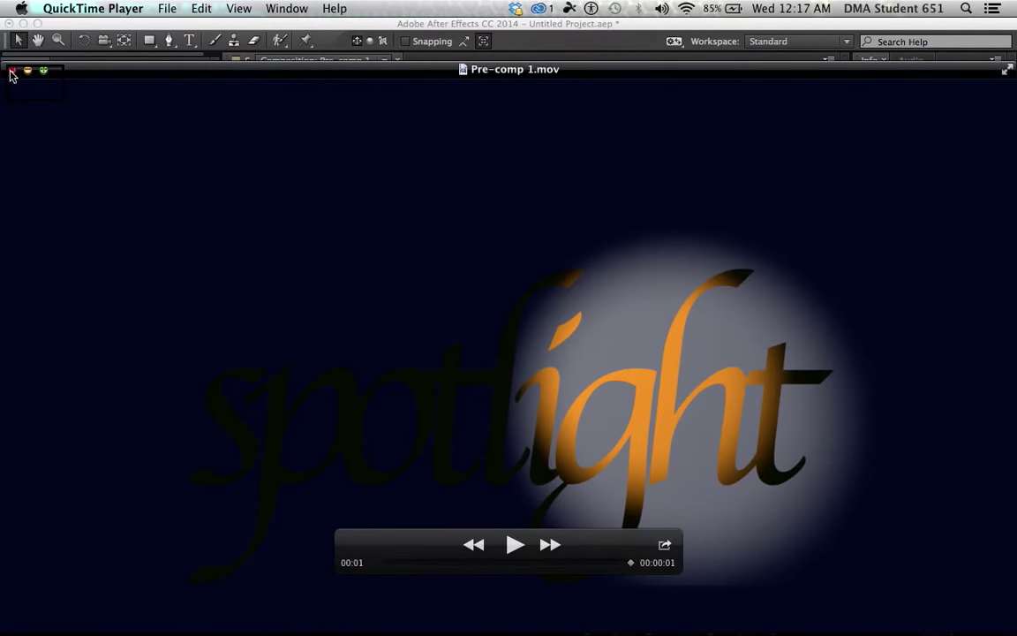
click(10, 73)
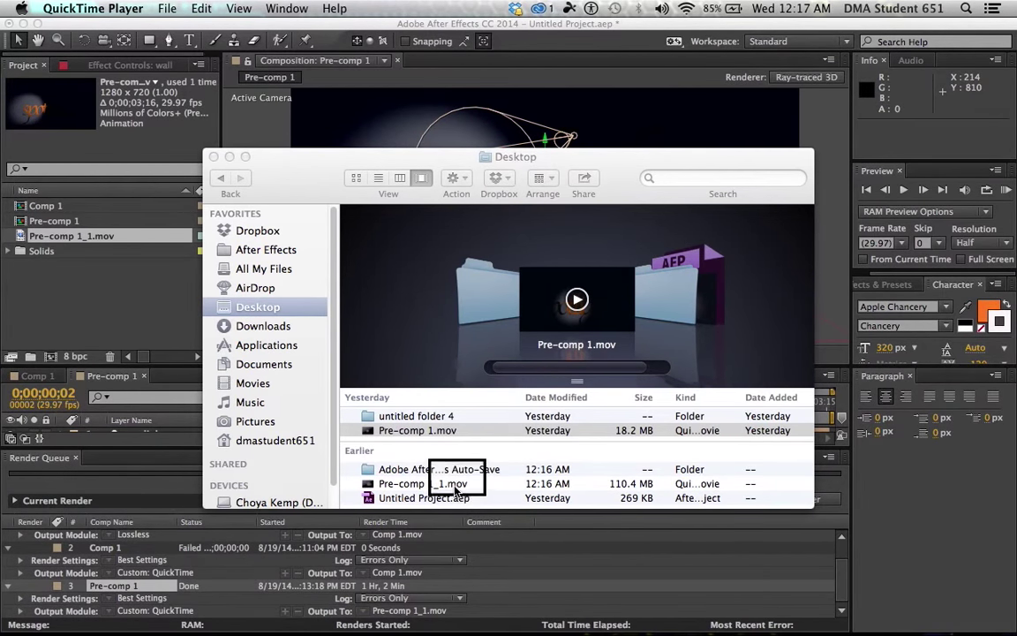
Open Pre-comp 1_1.mov in QuickTime Player, play it through, and close it.
click(454, 485)
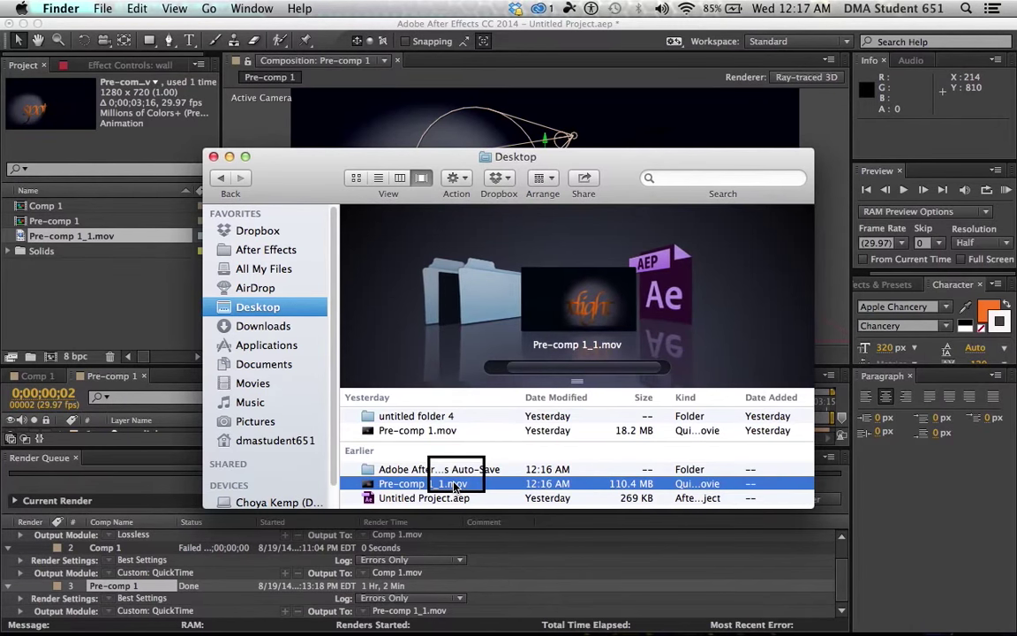
right_click(454, 485)
mouse_move(545, 327)
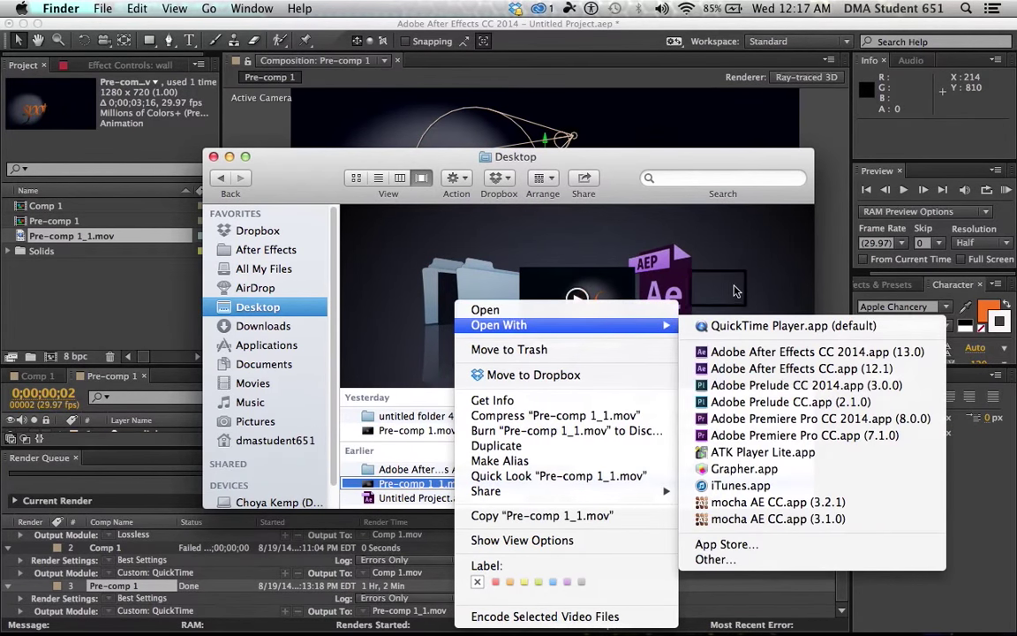
click(738, 329)
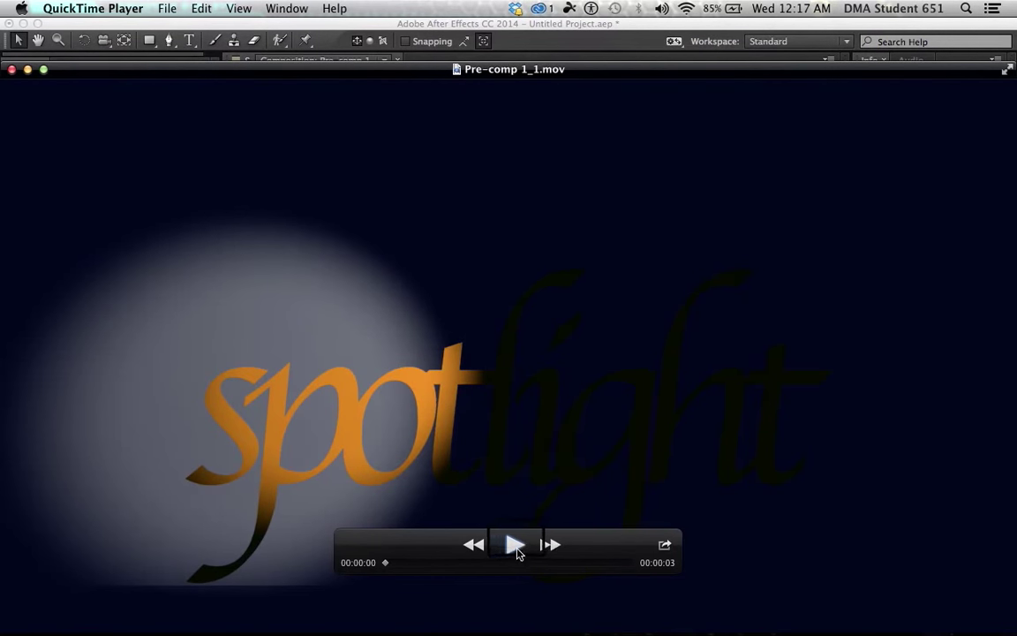
click(515, 546)
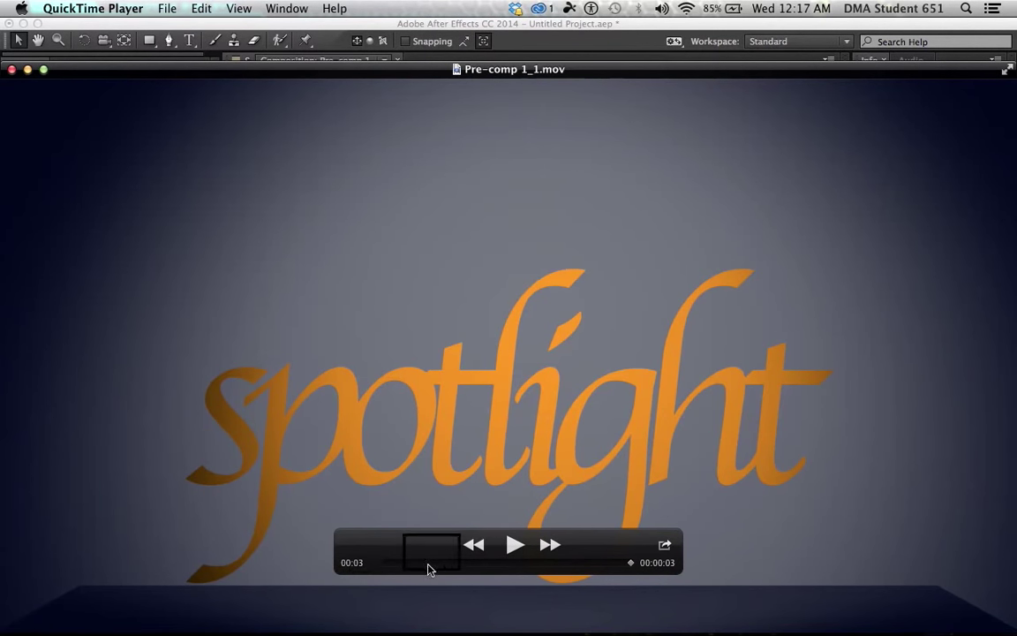
click(12, 72)
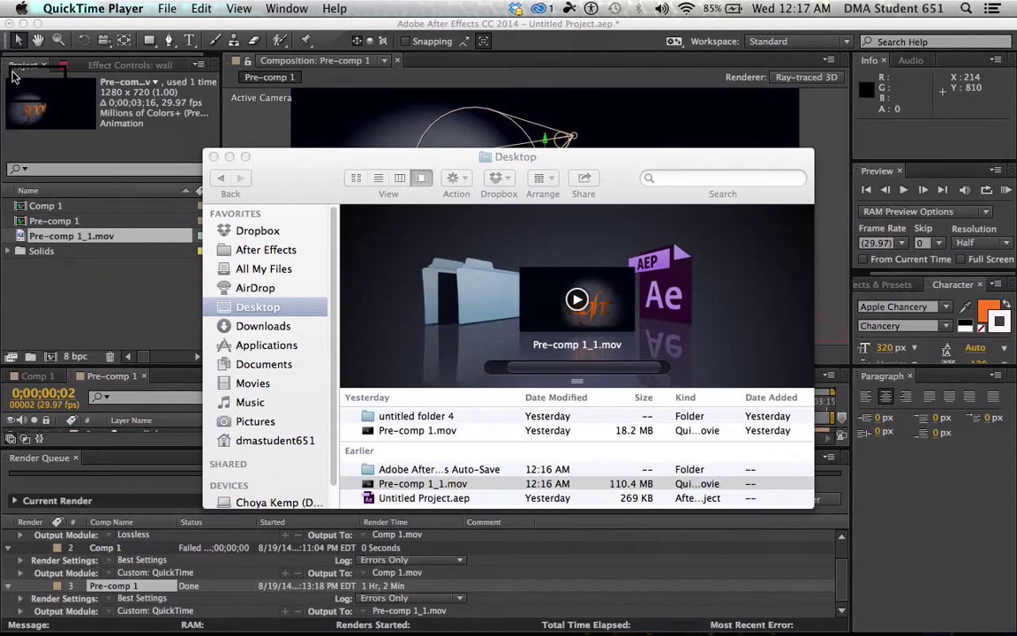
Close the Desktop Finder window, return to After Effects, and request a new project.
click(214, 158)
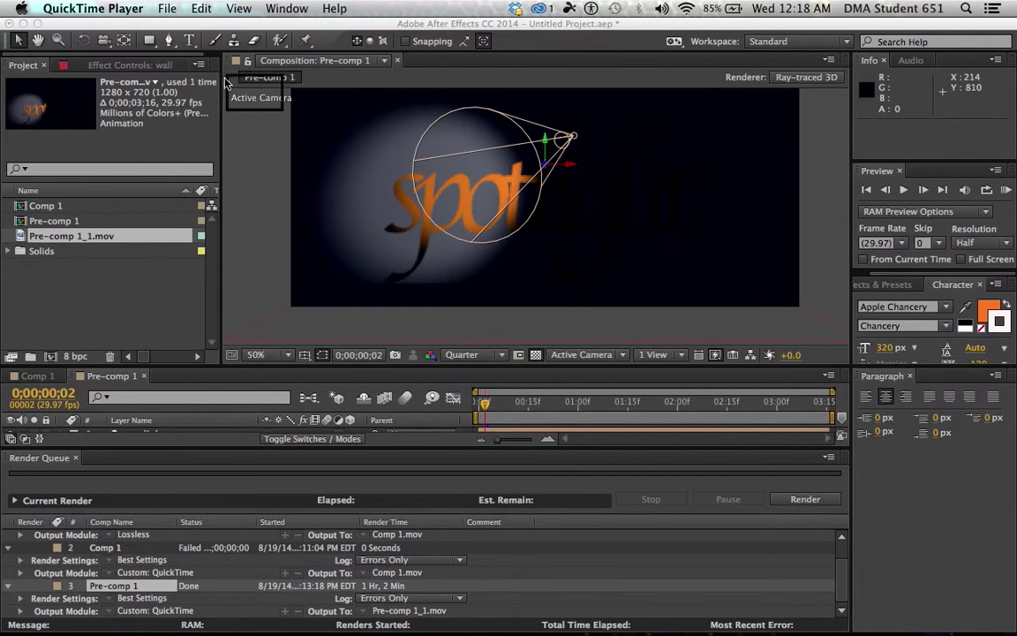
click(169, 8)
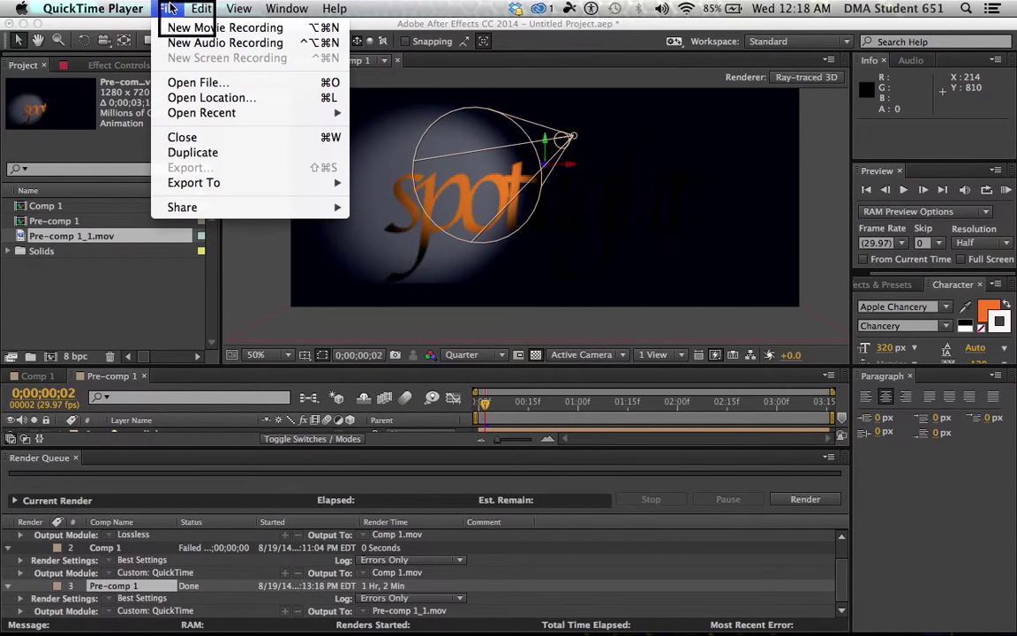
mouse_move(88, 9)
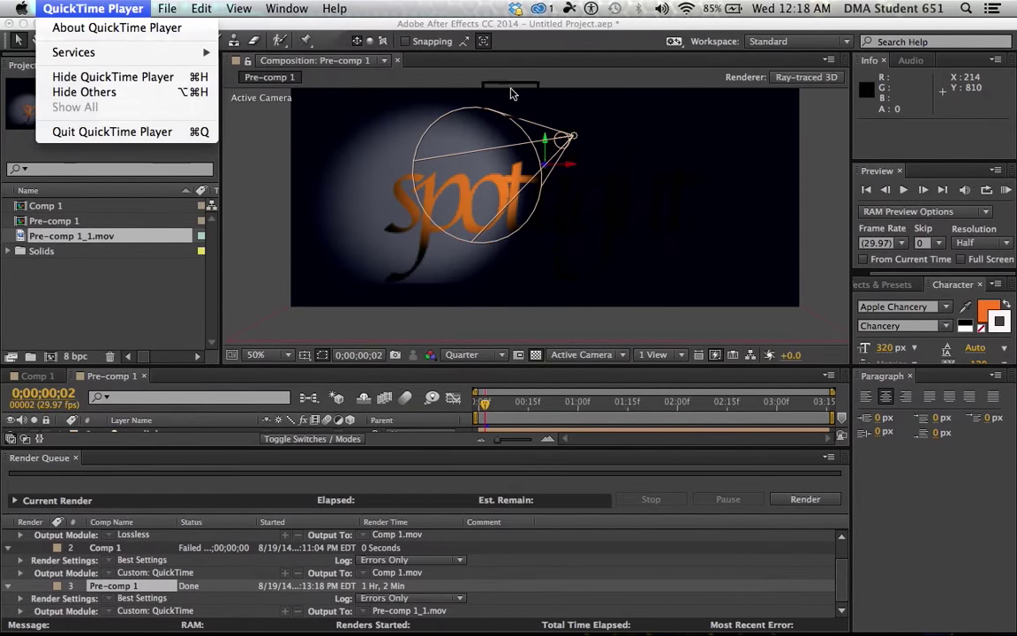
click(172, 272)
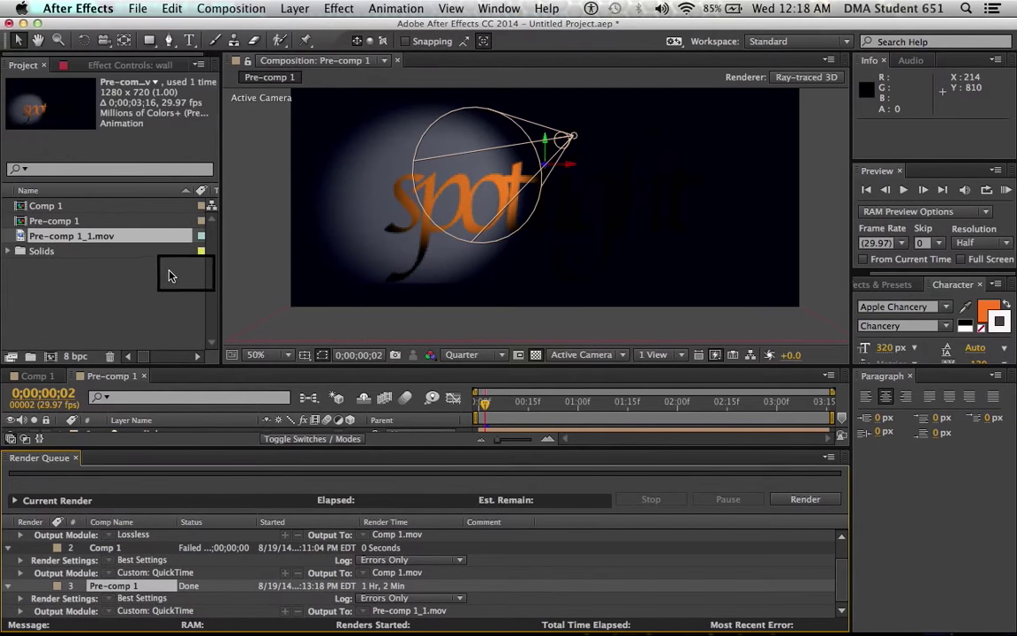
click(133, 8)
mouse_move(148, 28)
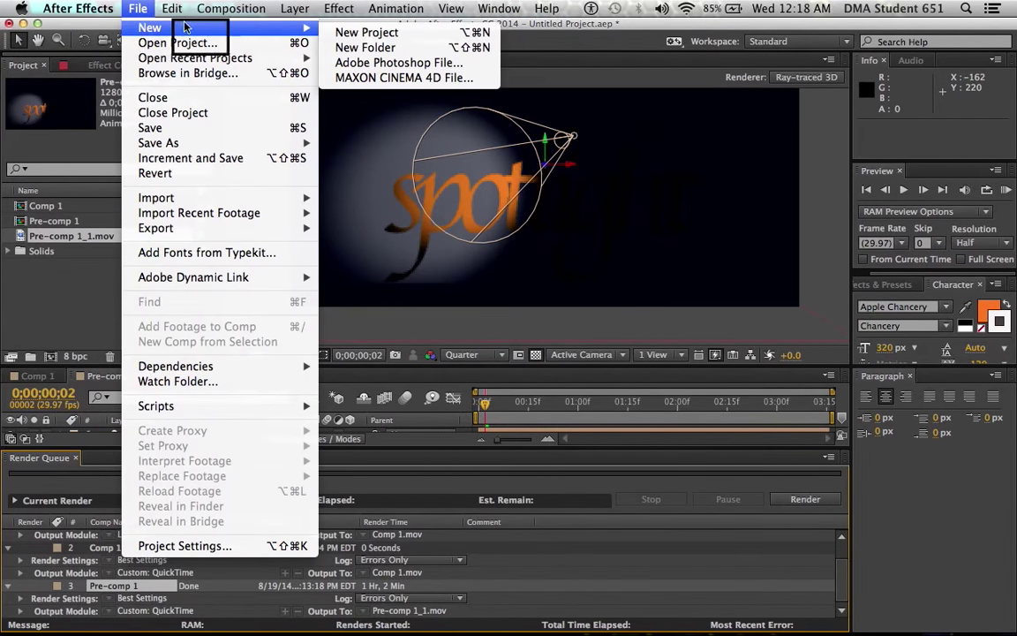
click(351, 34)
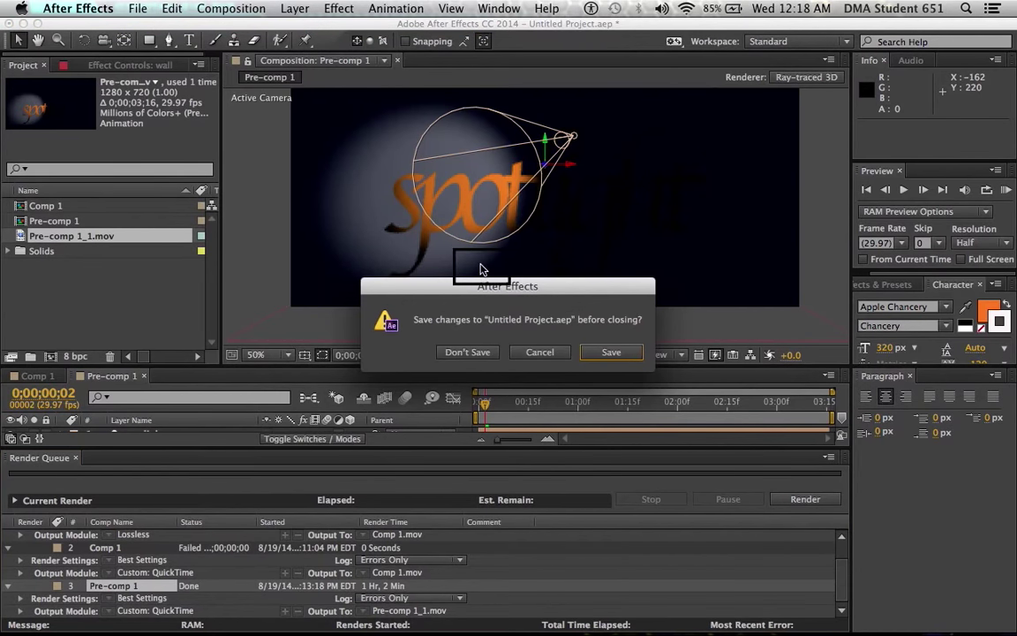
Discard old changes and create Comp 1: 1280×720, 29.97 fps, 0;00;09;26, Full resolution.
click(482, 353)
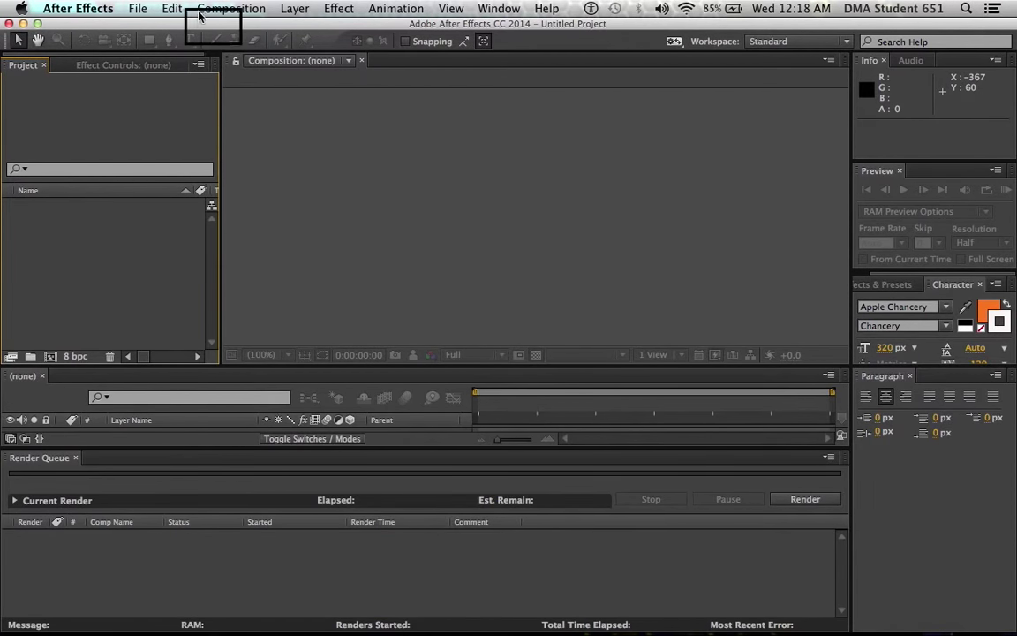
click(225, 9)
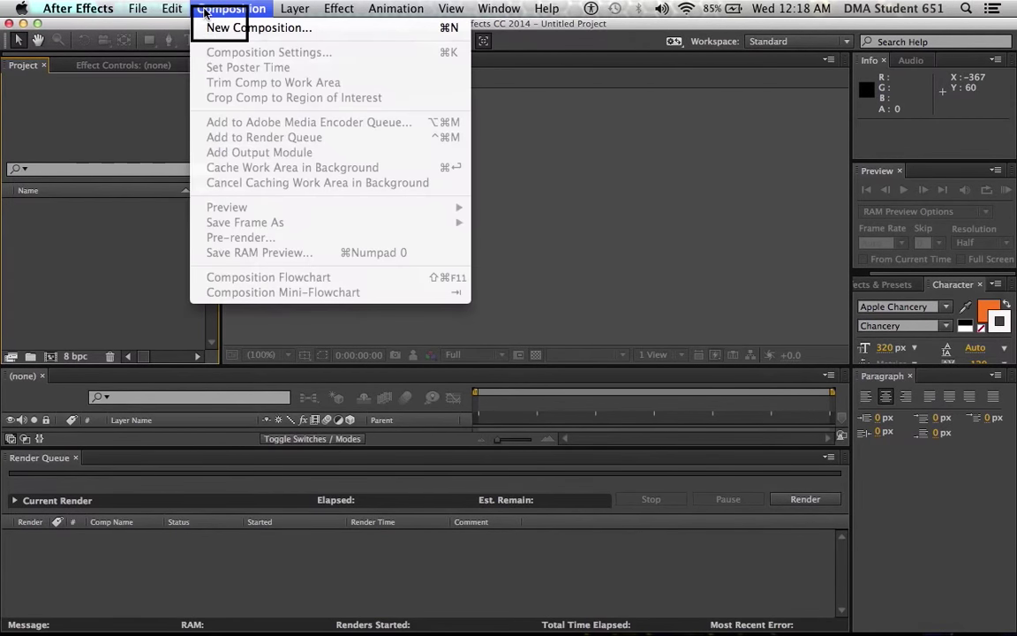
click(253, 29)
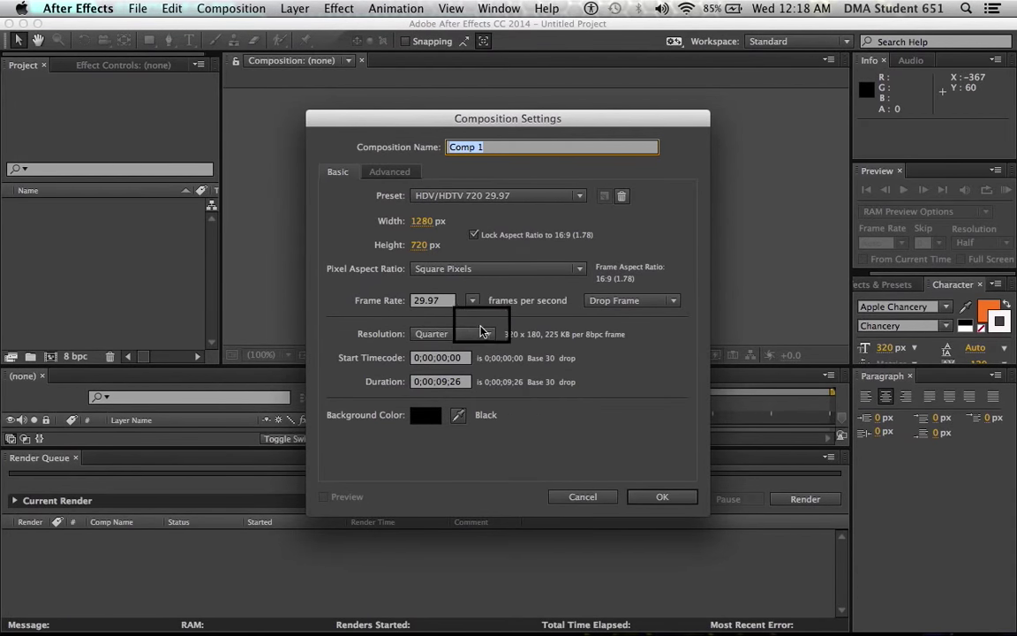
click(481, 332)
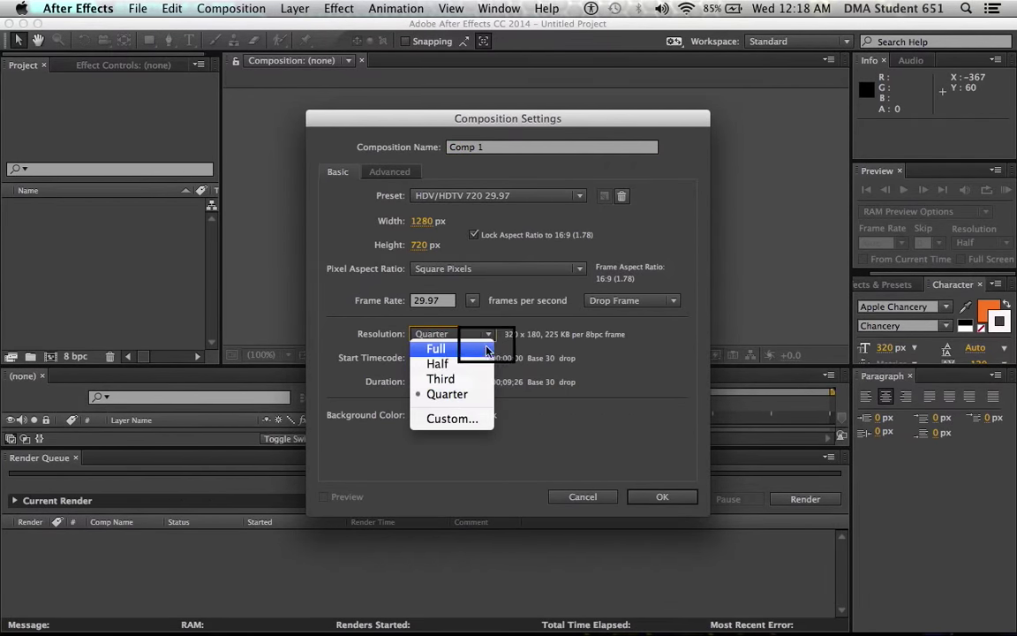
click(475, 350)
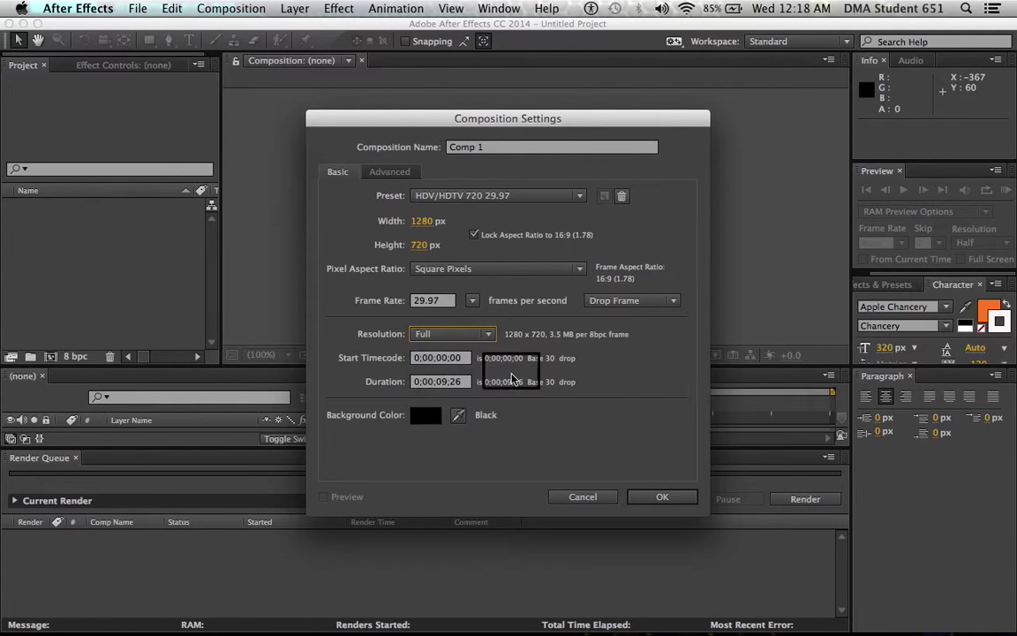
click(664, 499)
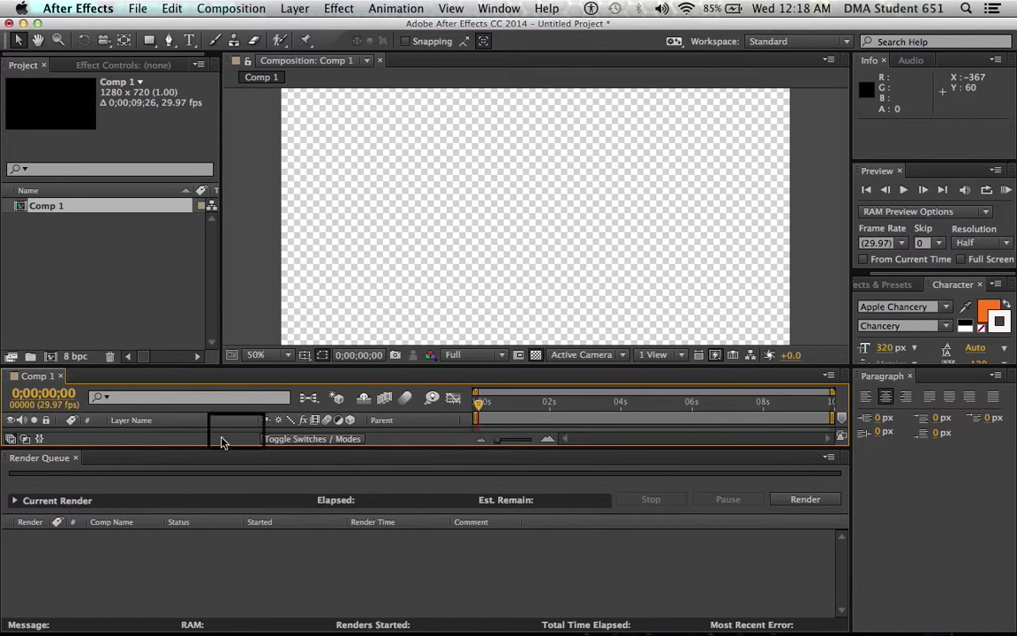
Close the Render Queue and start a new composition, Comp 2, preset HDV/HDTV 720 29.97.
click(74, 459)
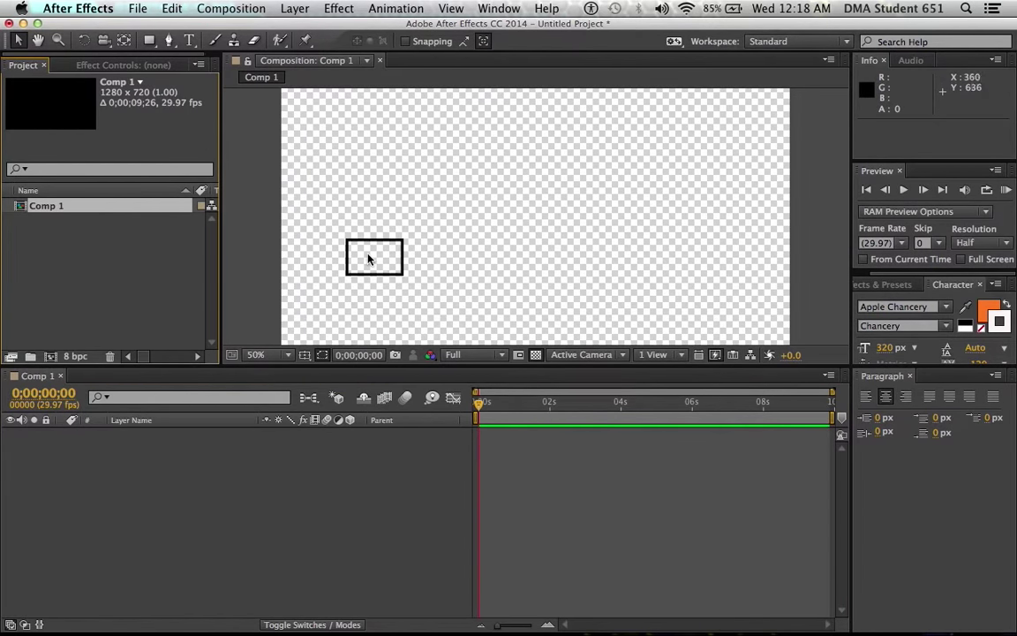
click(297, 11)
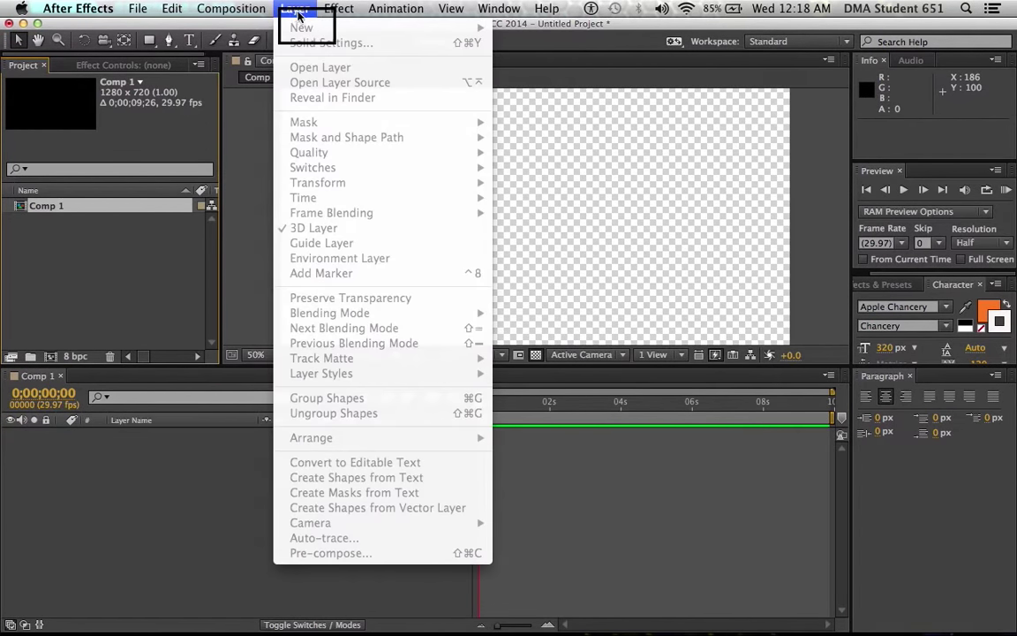
click(123, 524)
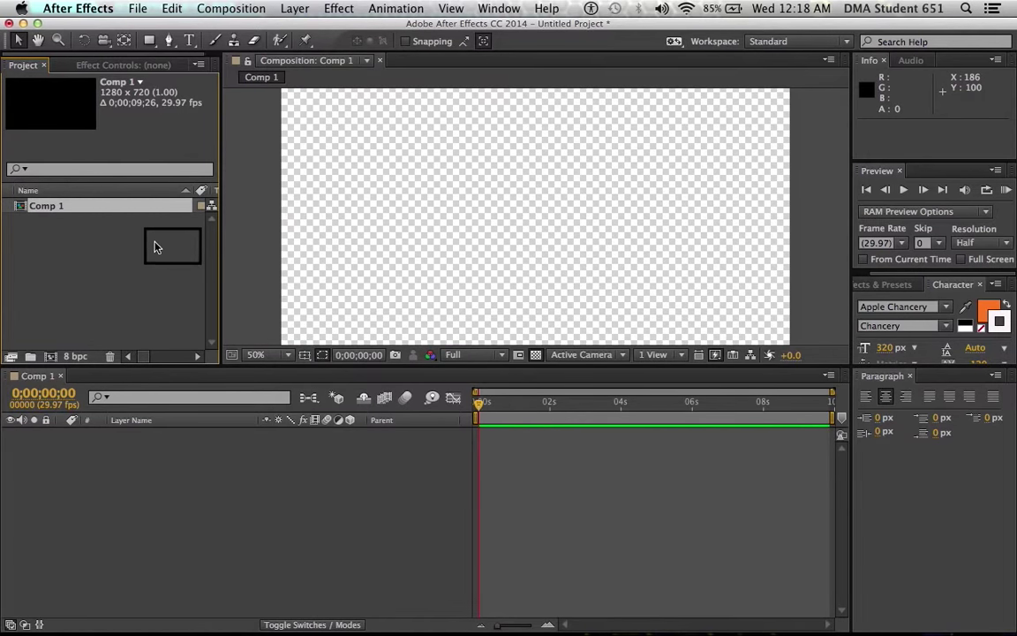
click(302, 9)
mouse_move(225, 9)
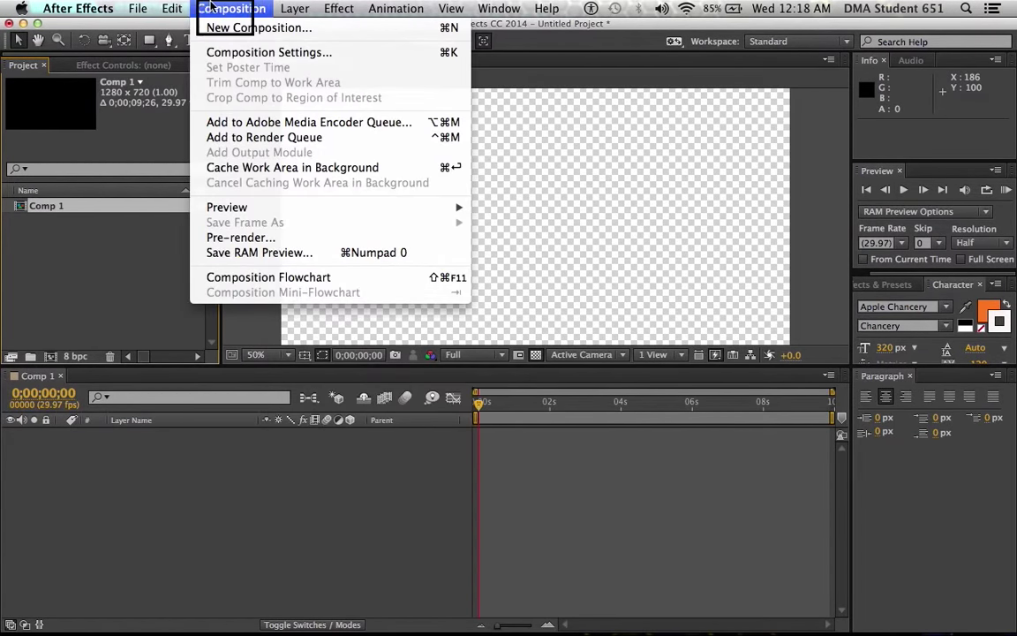
click(251, 28)
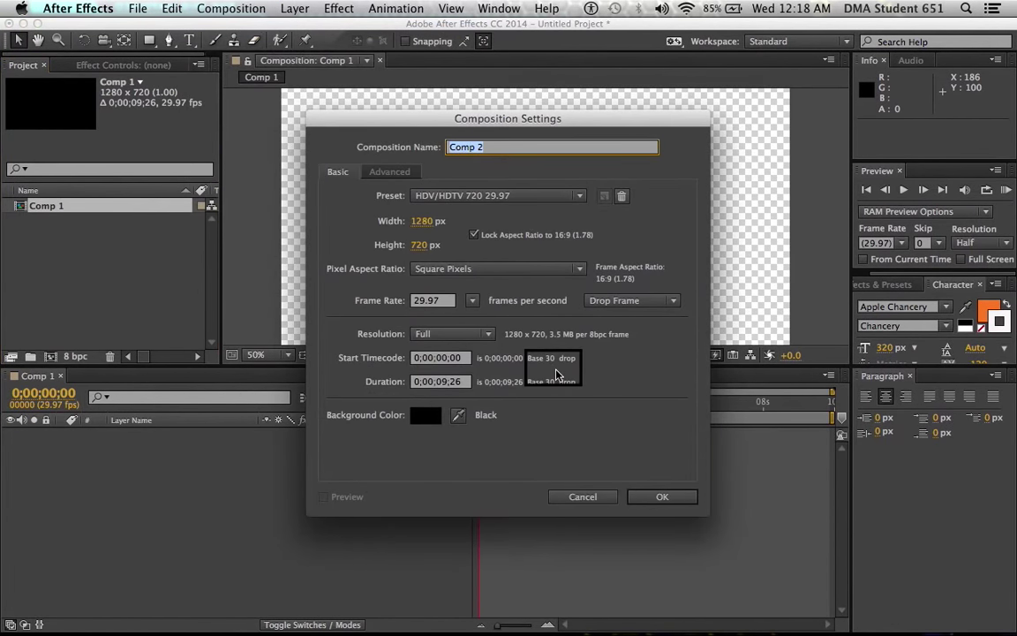
Create Comp 2 with default settings and begin a new solid, choosing a dark blue colour.
click(664, 496)
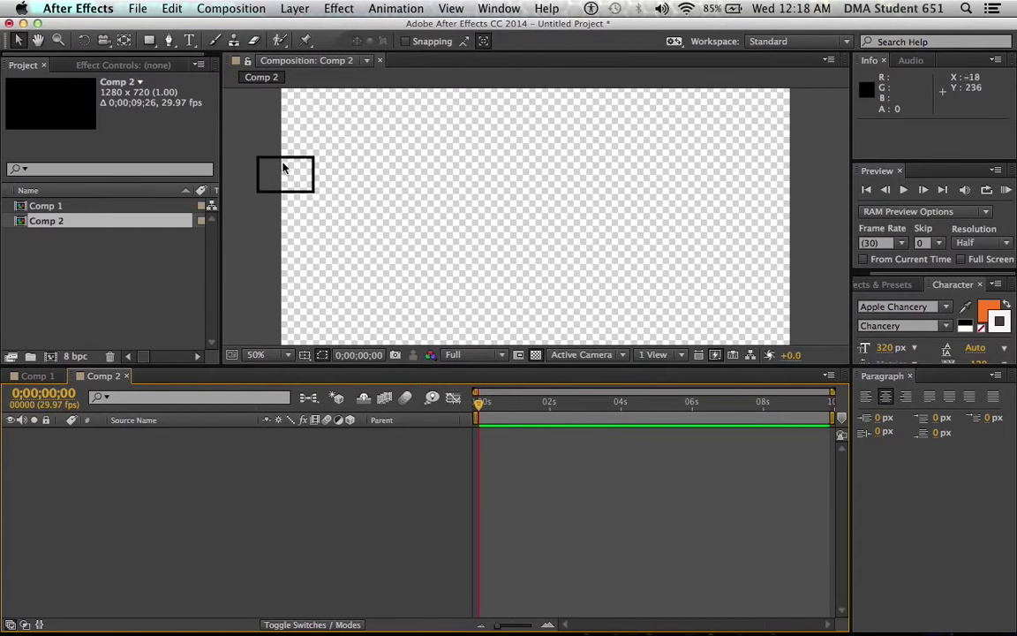
click(295, 8)
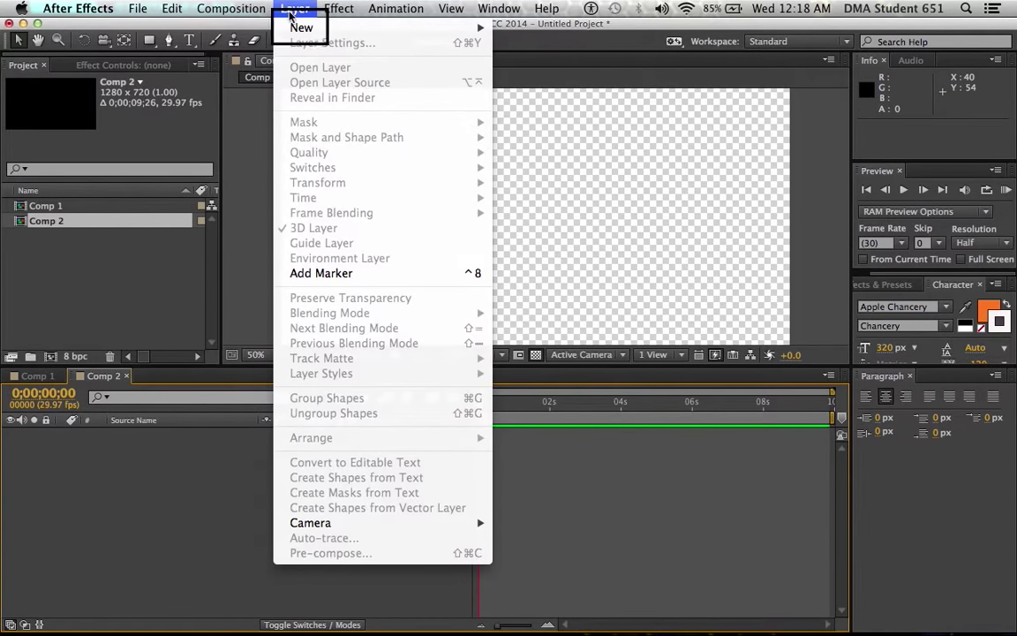
mouse_move(314, 28)
click(528, 44)
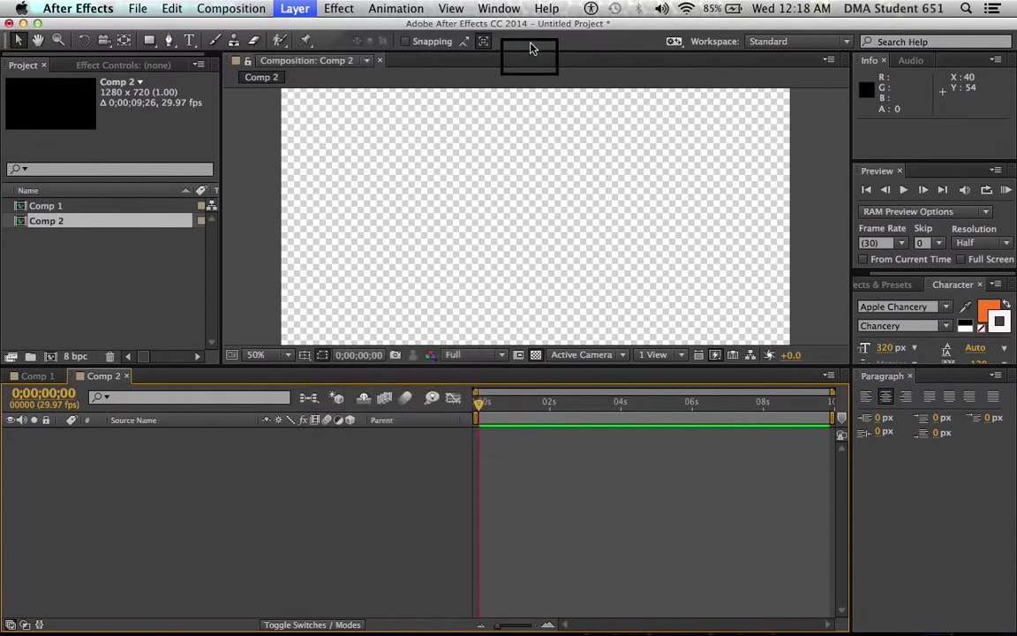
click(505, 431)
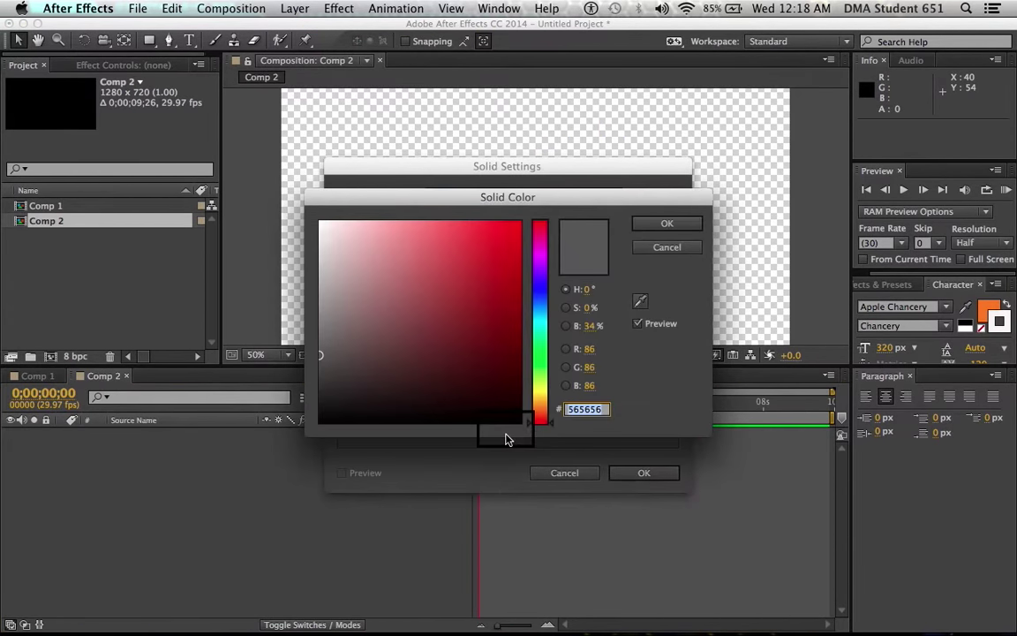
click(545, 291)
click(499, 353)
click(518, 354)
click(661, 226)
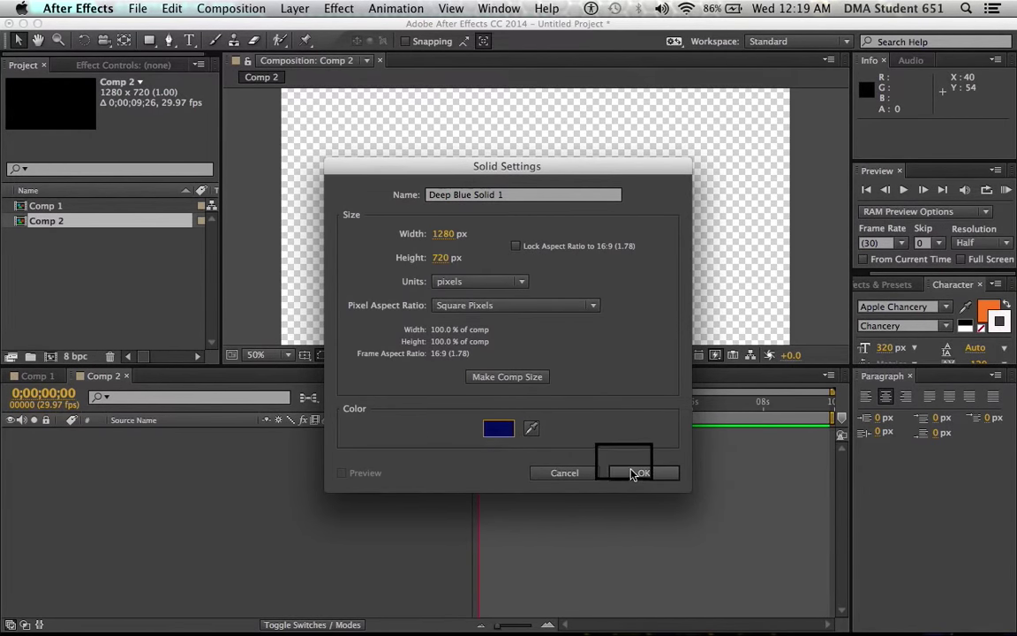
Lighten the solid to medium blue and create the full-frame Medium Blue Solid 1.
click(503, 431)
mouse_move(500, 359)
mouse_down()
mouse_move(335, 330)
mouse_move(329, 341)
mouse_move(383, 300)
mouse_move(409, 261)
mouse_up()
click(675, 222)
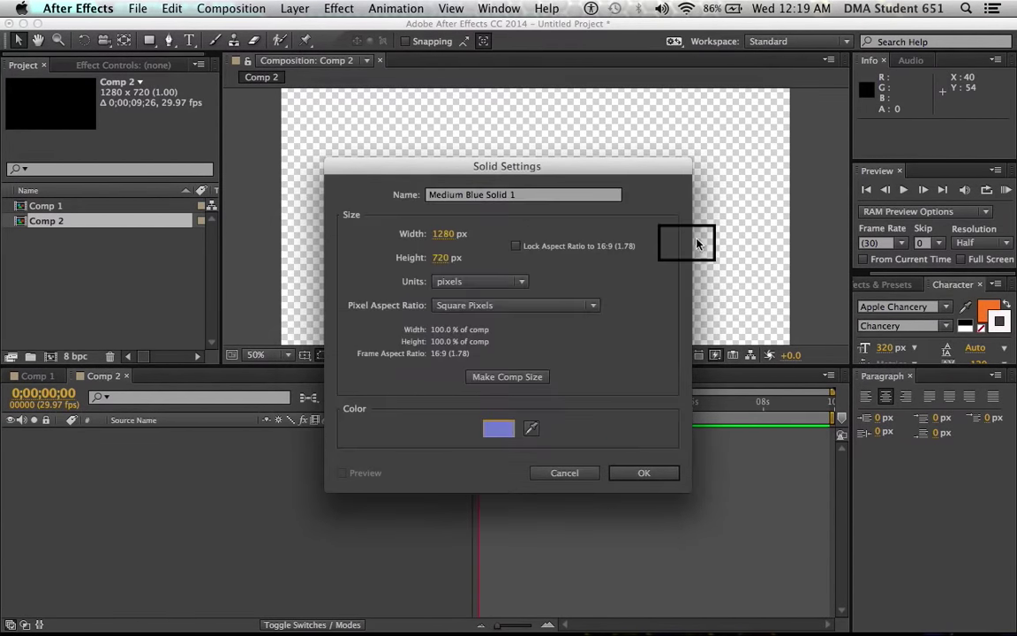
click(653, 473)
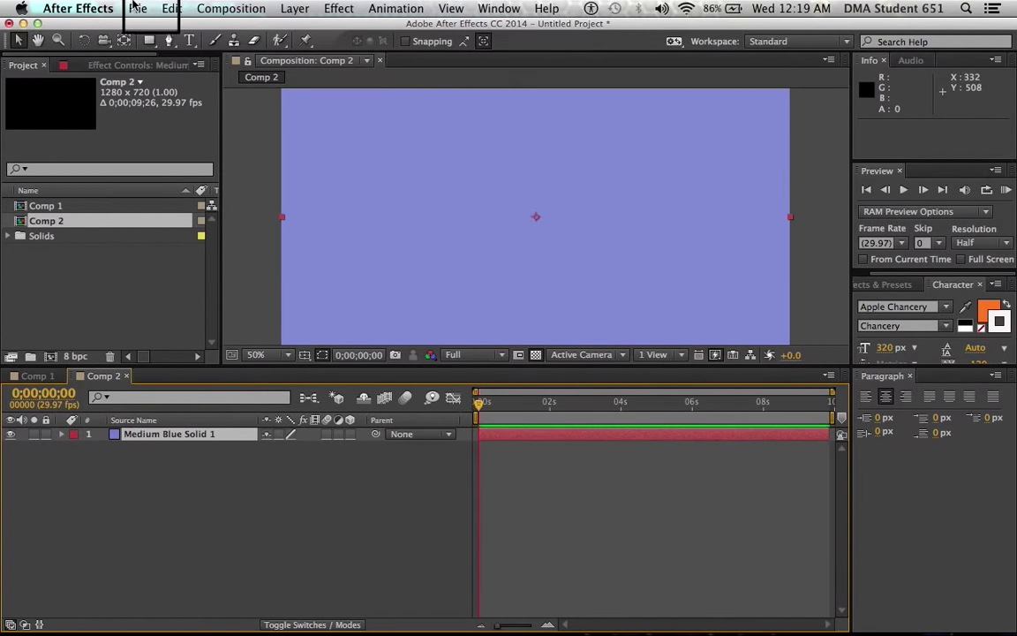
Add an orange text layer reading 'spotlight' and drag it to the centre of the comp.
click(189, 41)
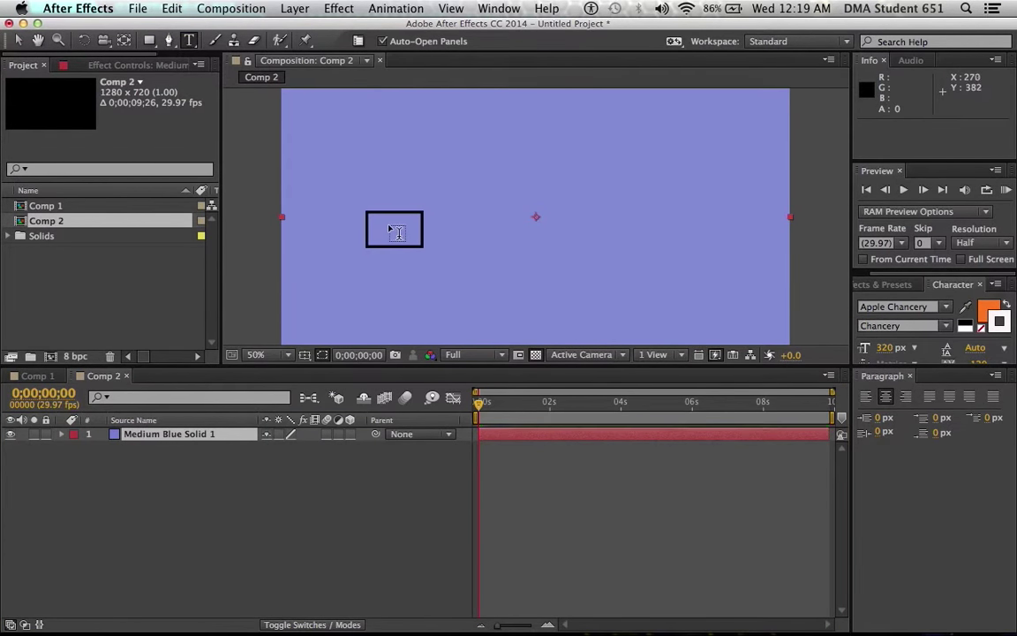
click(372, 212)
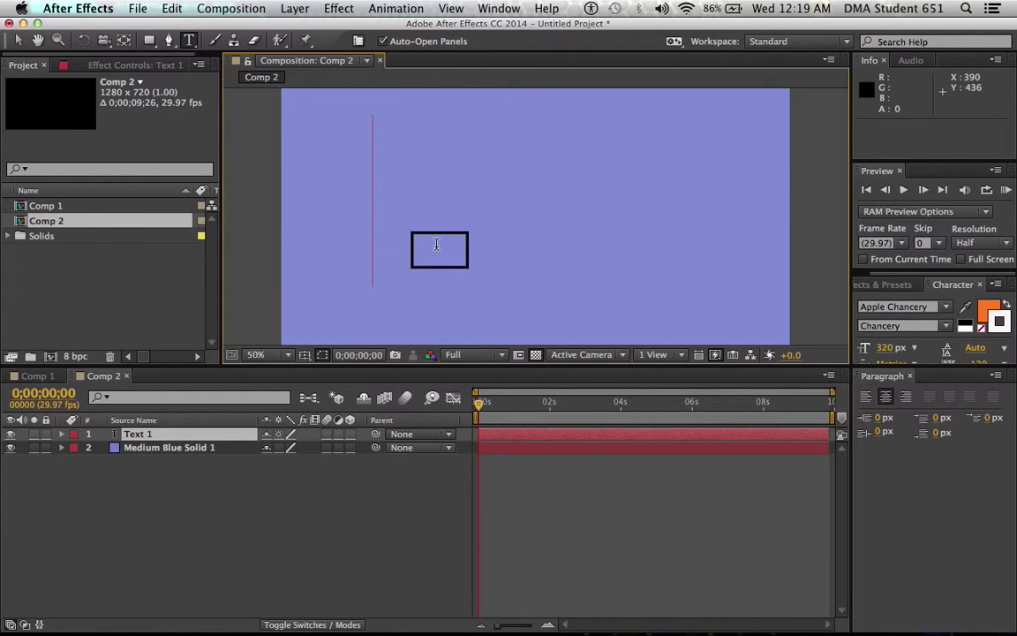
text(spo)
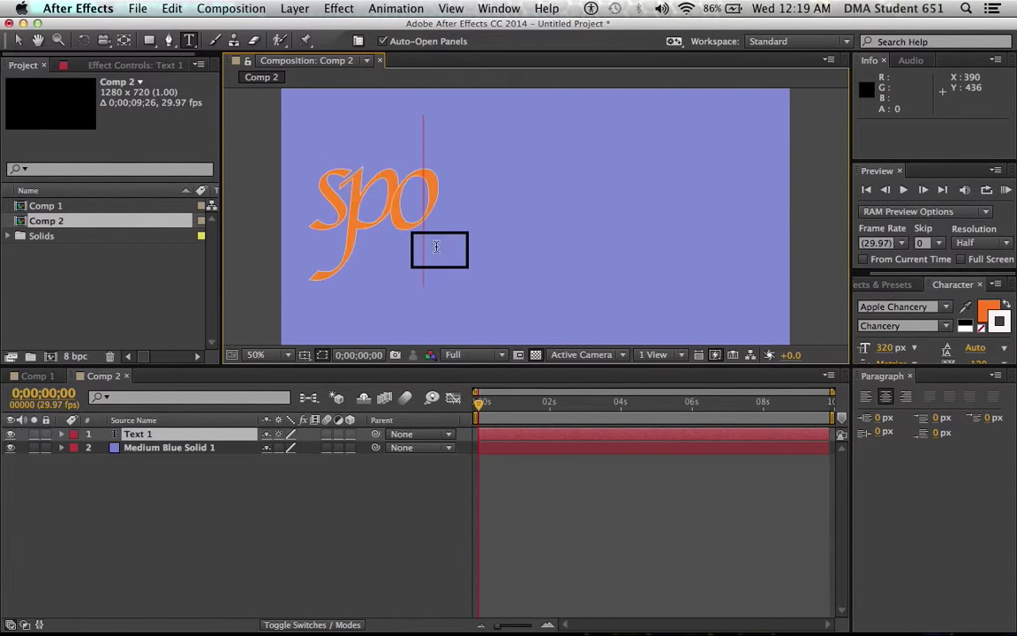
text(tli)
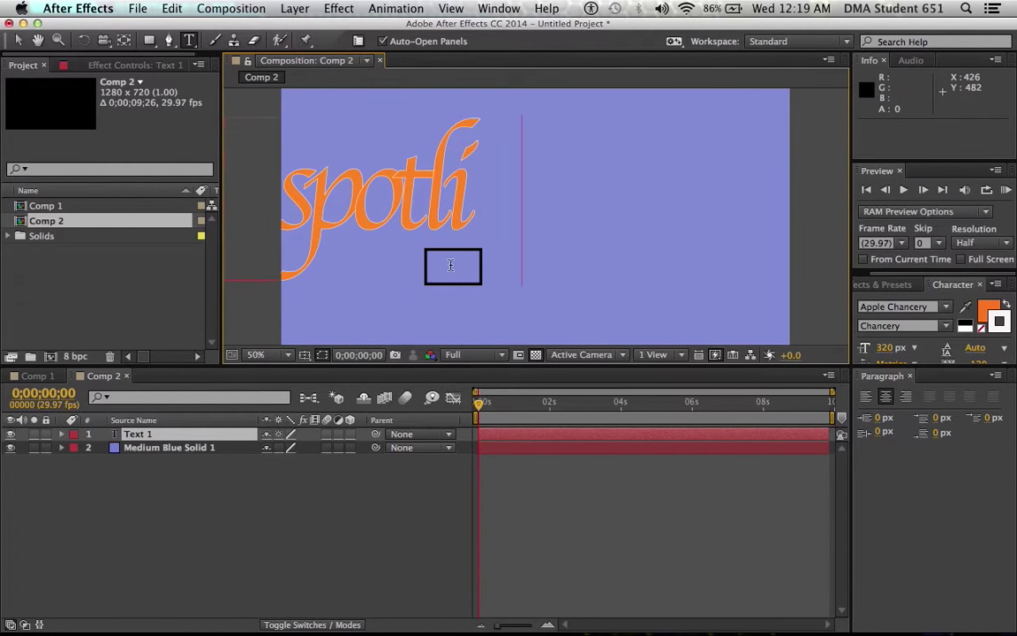
text(ght)
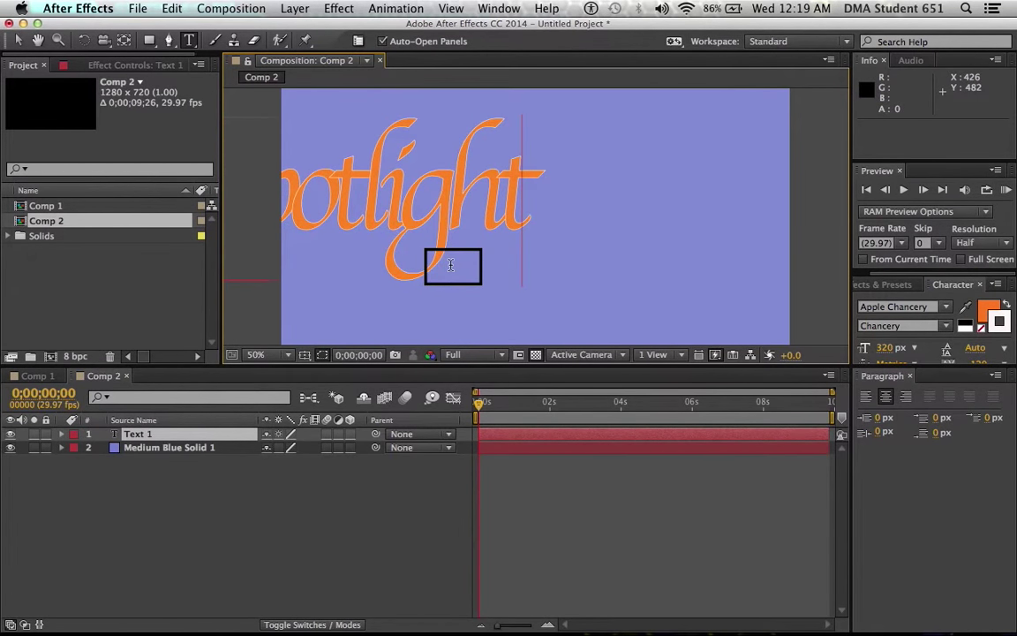
click(19, 40)
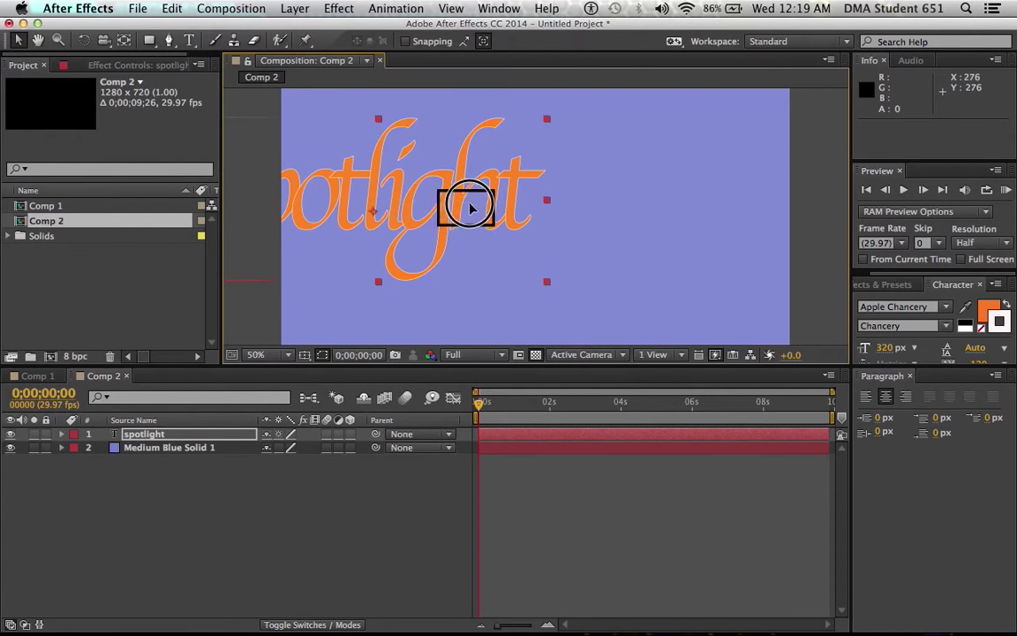
drag(475, 209, 546, 204)
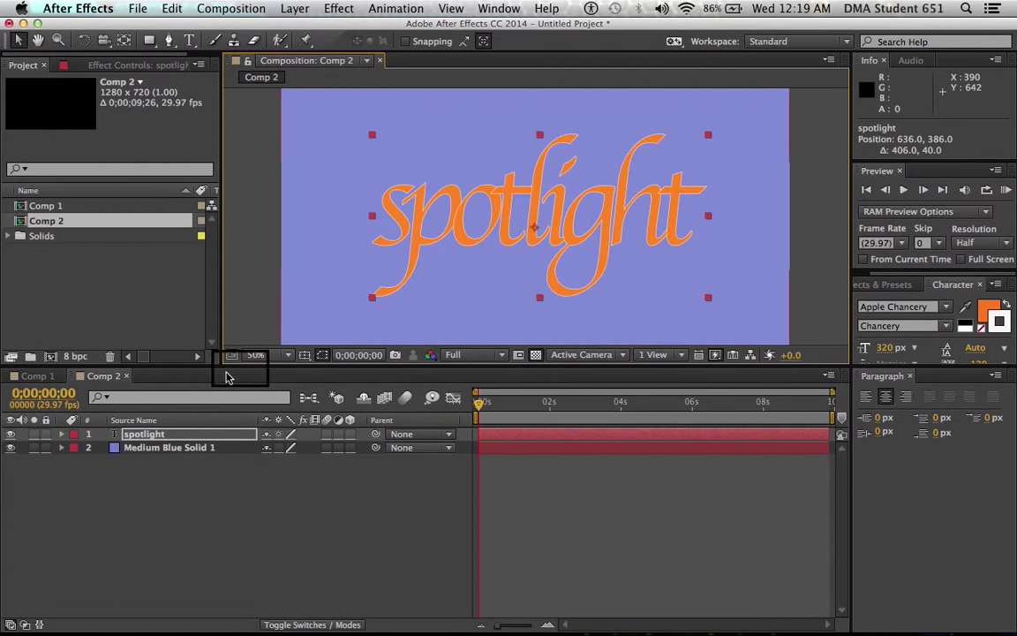
Reselect the spotlight text layer, then start and cancel adding a new light.
click(144, 450)
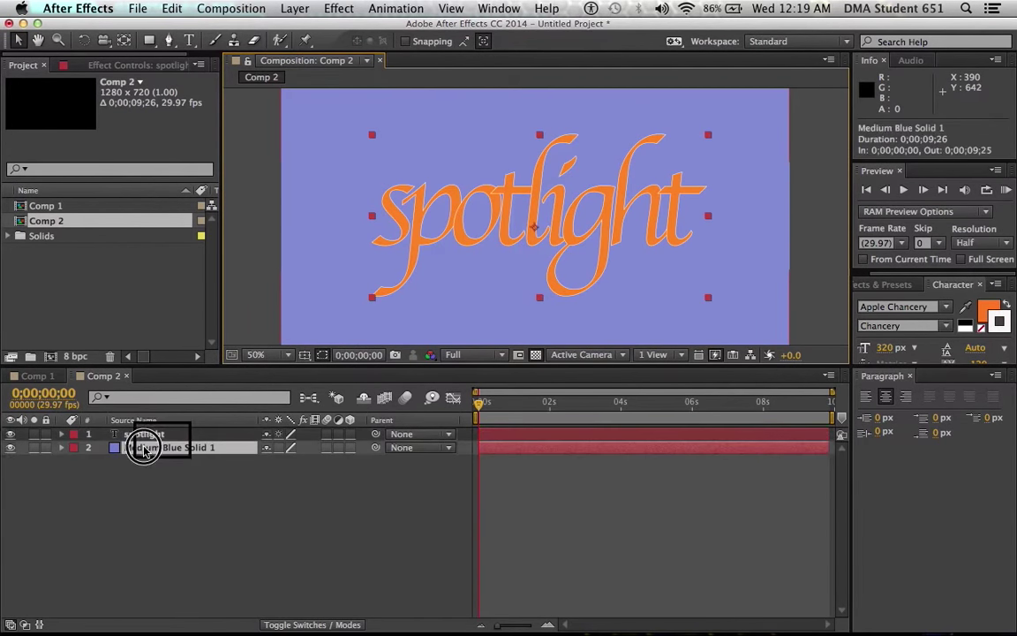
click(144, 433)
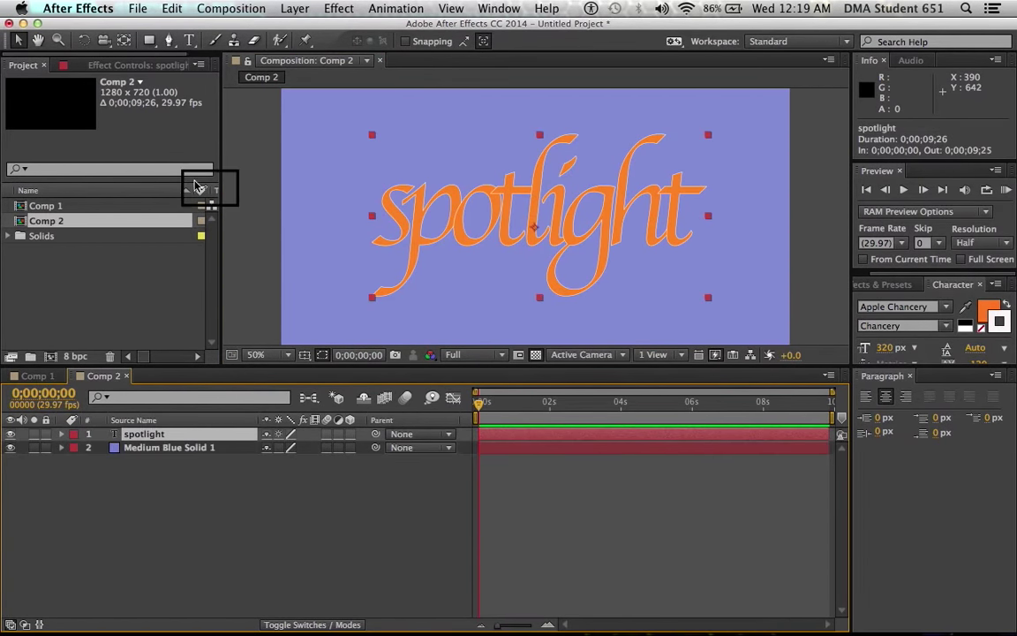
click(296, 9)
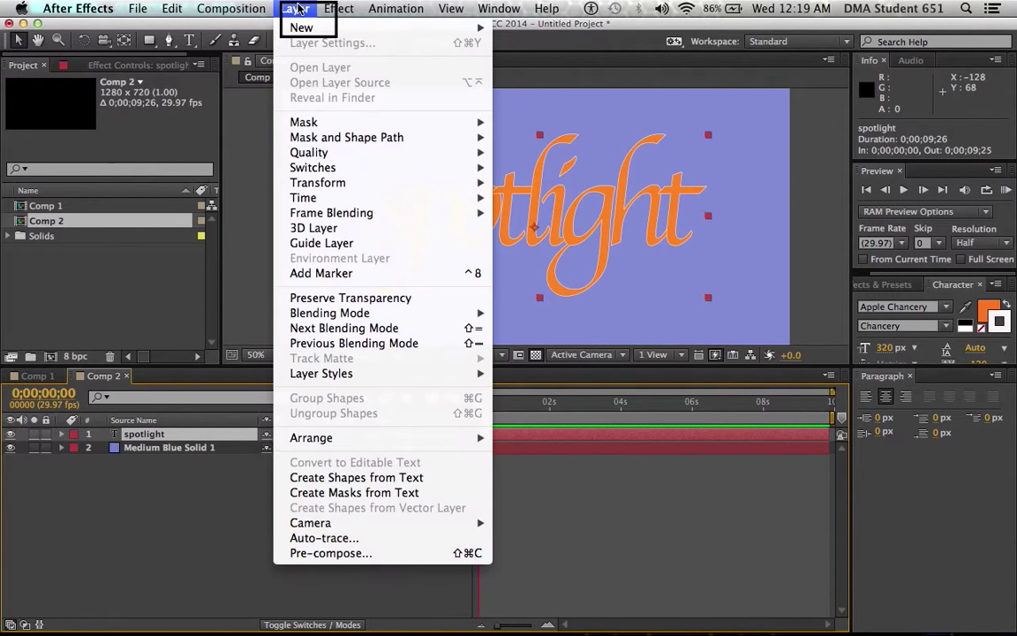
mouse_move(305, 28)
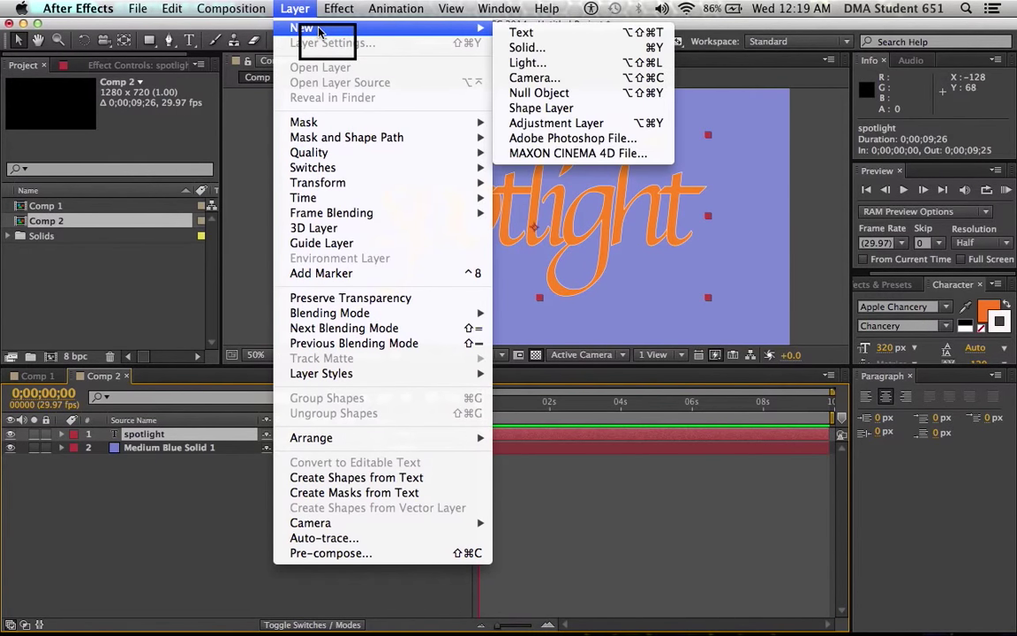
click(582, 62)
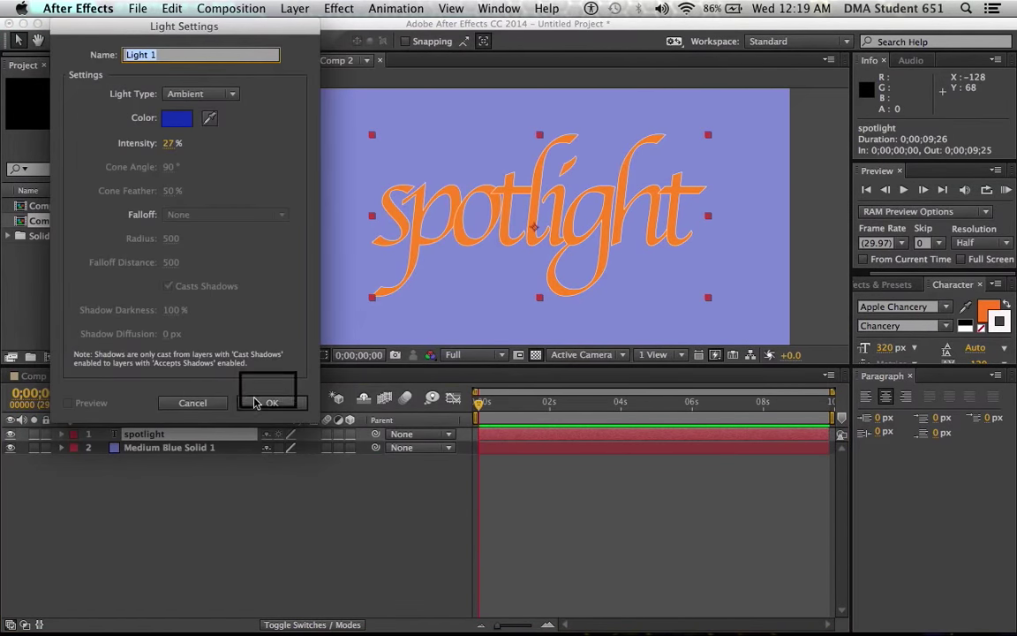
click(198, 406)
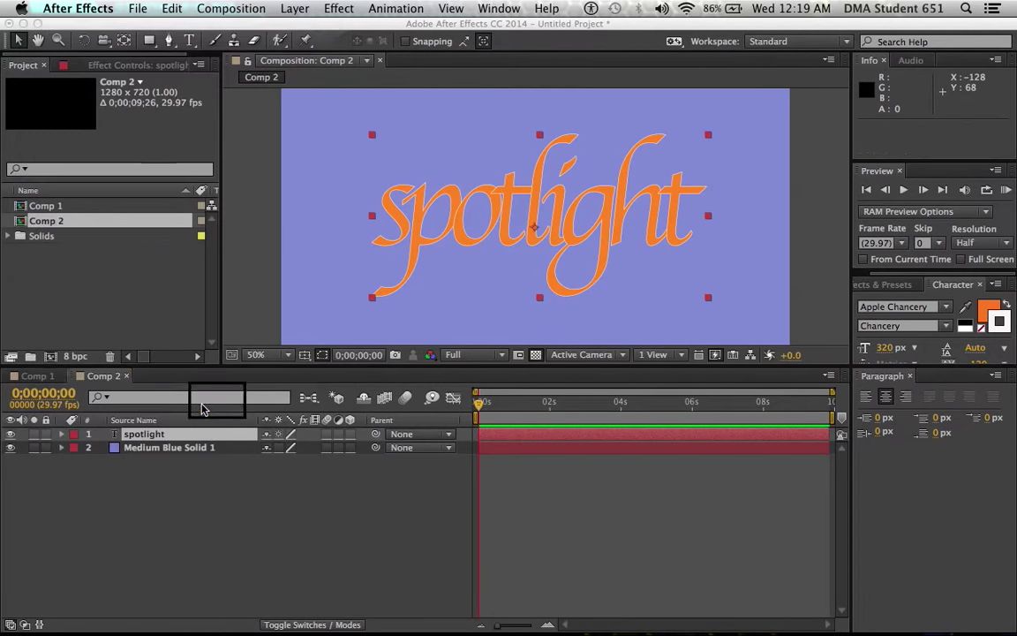
Create a full-frame black solid, Black Solid 1, above the text layer.
click(291, 8)
mouse_move(303, 27)
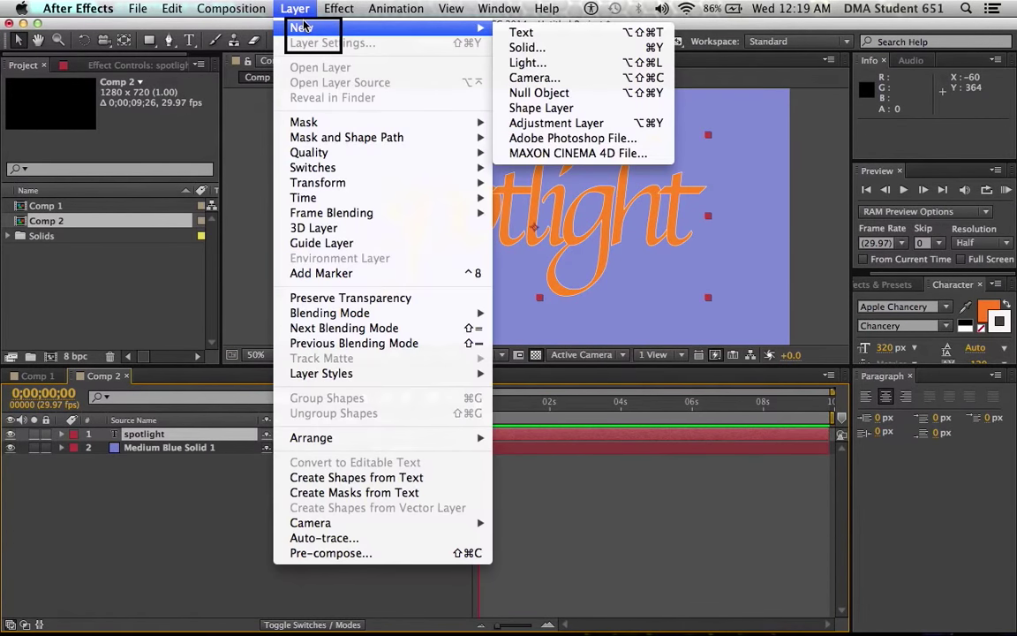
click(602, 49)
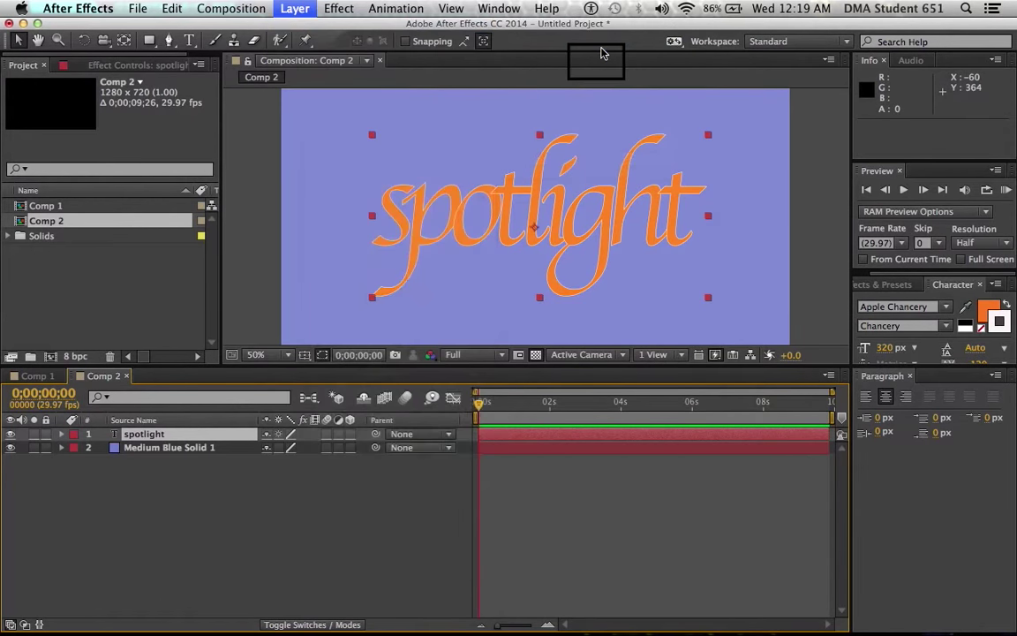
click(501, 431)
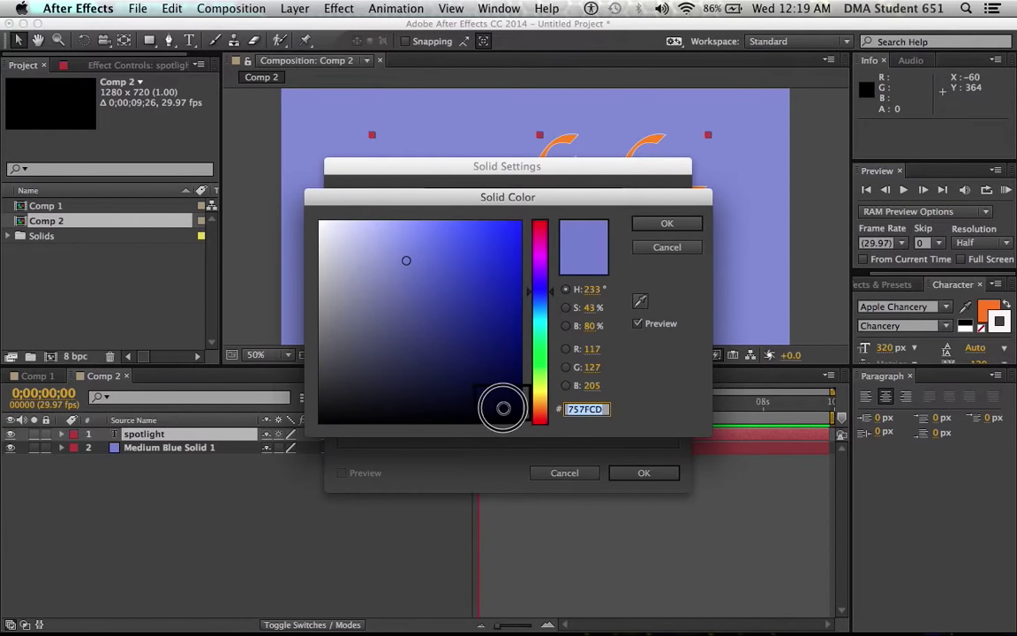
drag(499, 405, 540, 426)
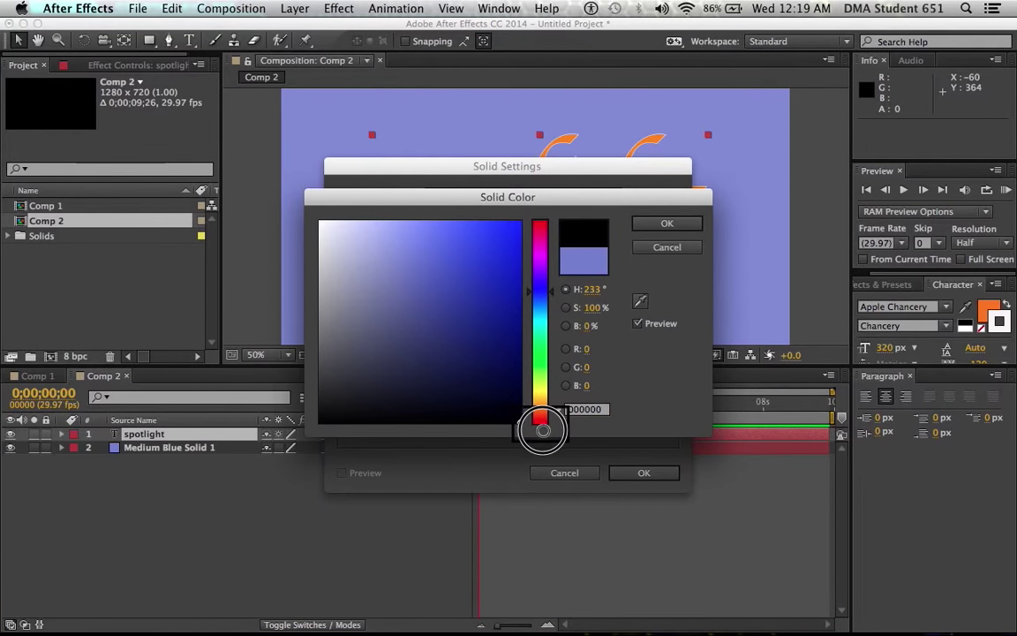
click(669, 224)
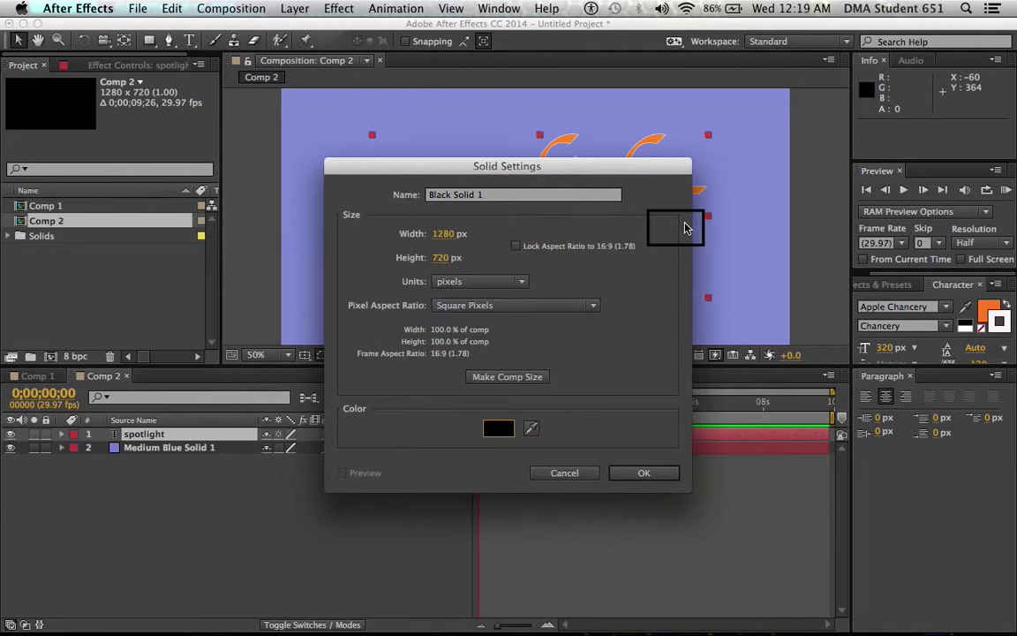
click(644, 473)
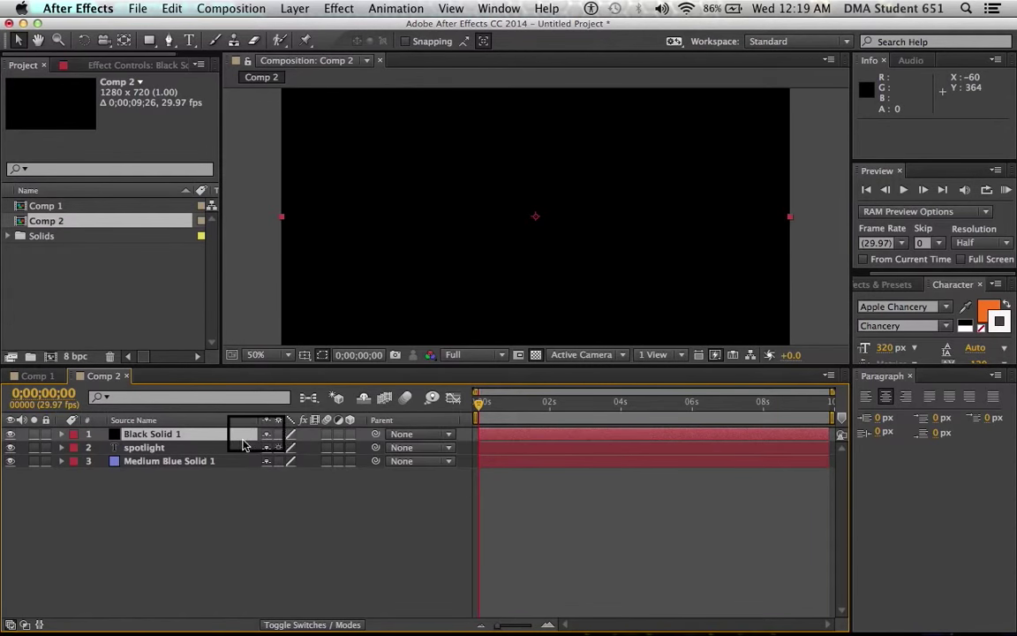
Show Black Solid 1's Opacity with T and scrub it down to 89%.
key(t)
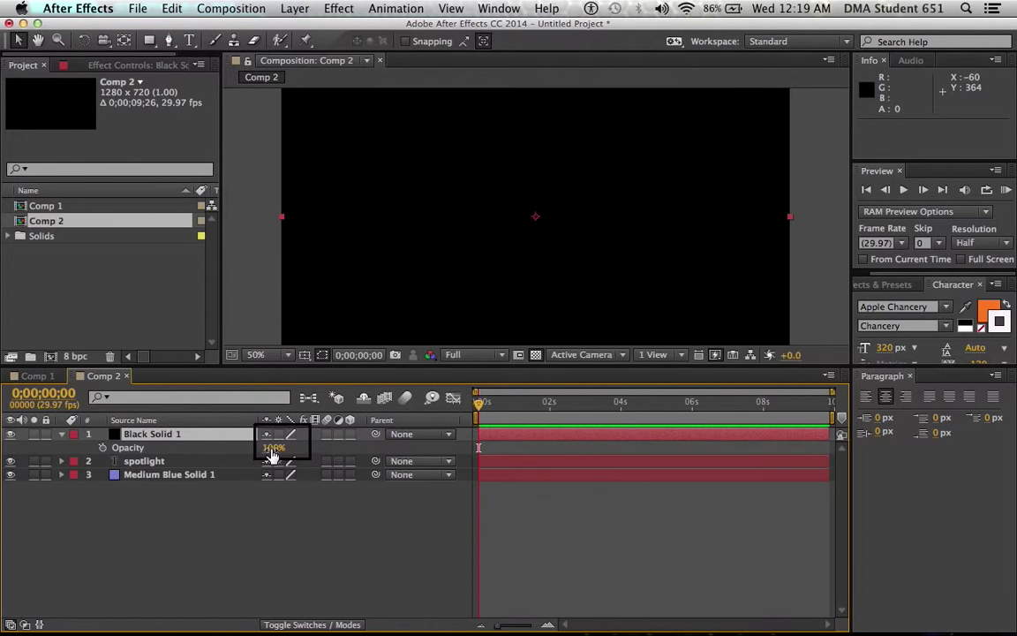
drag(272, 453, 246, 442)
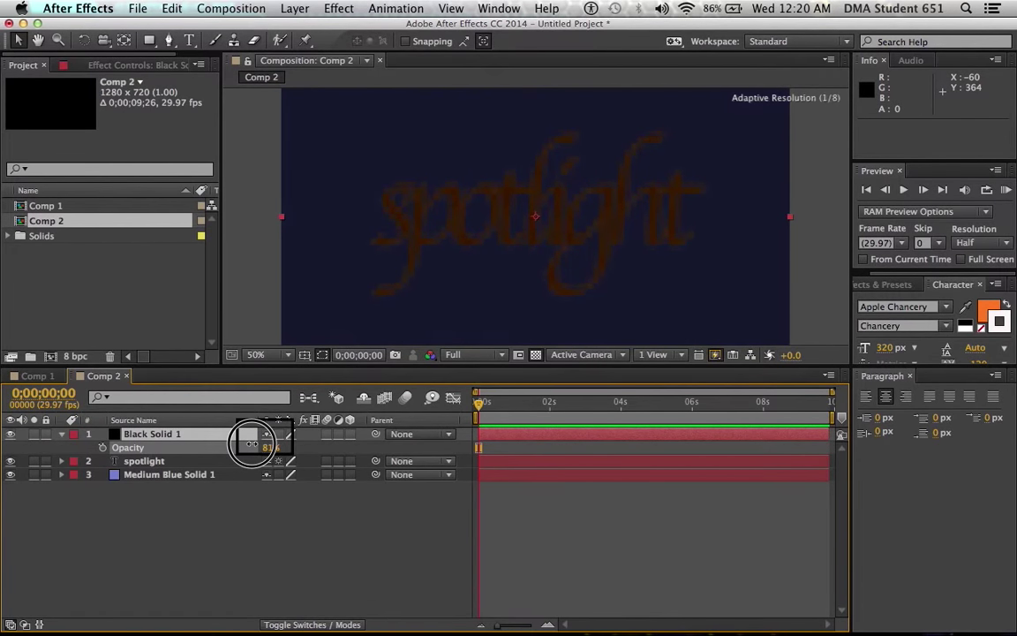
drag(252, 444, 261, 450)
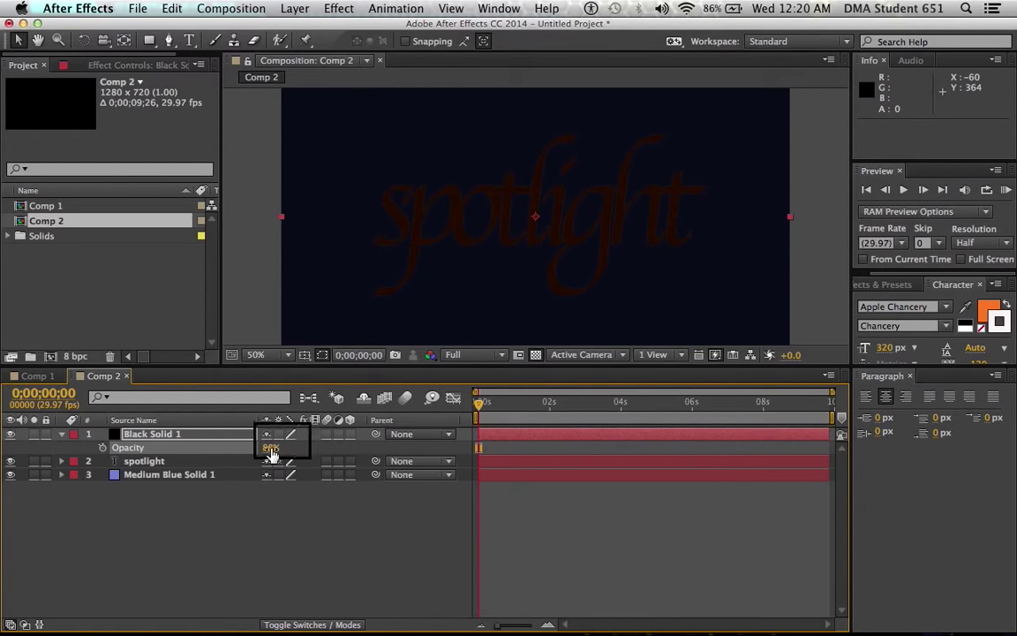
drag(270, 448, 273, 448)
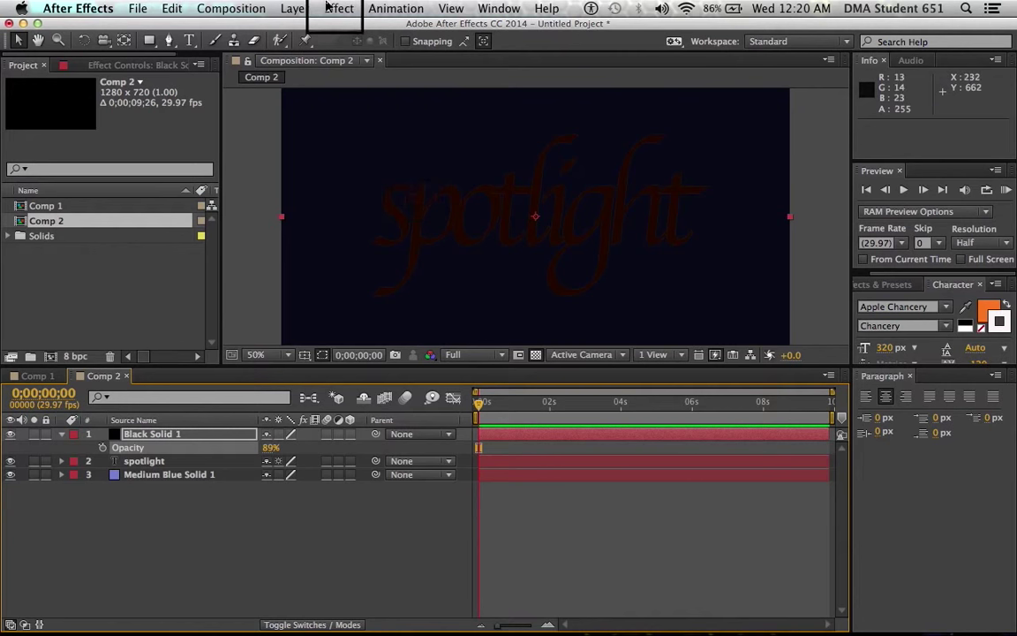
Open the Rectangle tool's shape flyout and bring After Effects back to the front.
click(151, 44)
drag(151, 44, 192, 66)
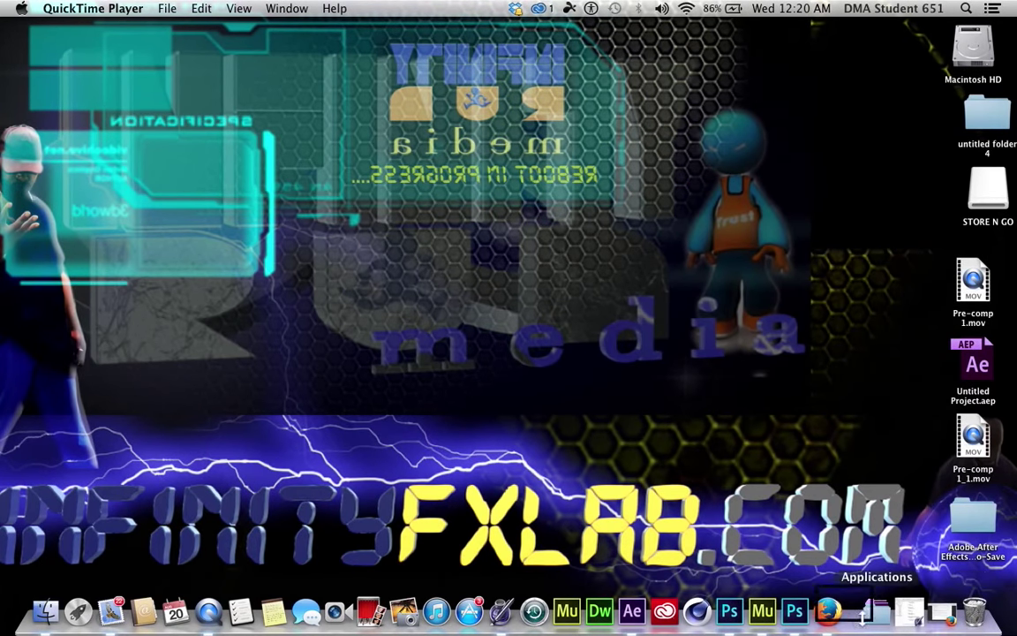
click(634, 618)
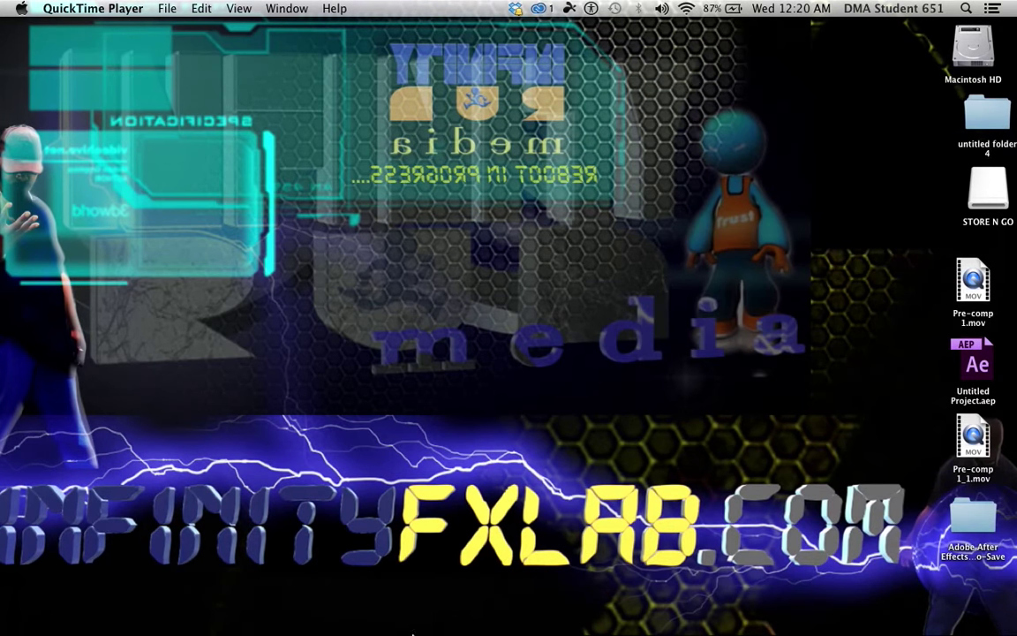
click(631, 616)
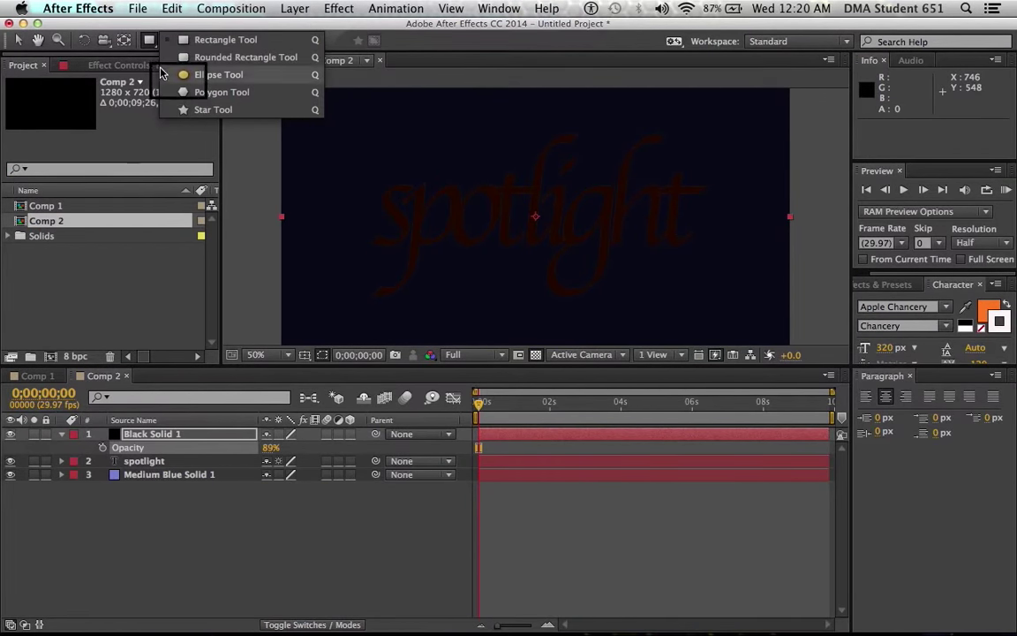
Draw a circular ellipse mask on Black Solid 1 and set its mode to Subtract.
click(226, 77)
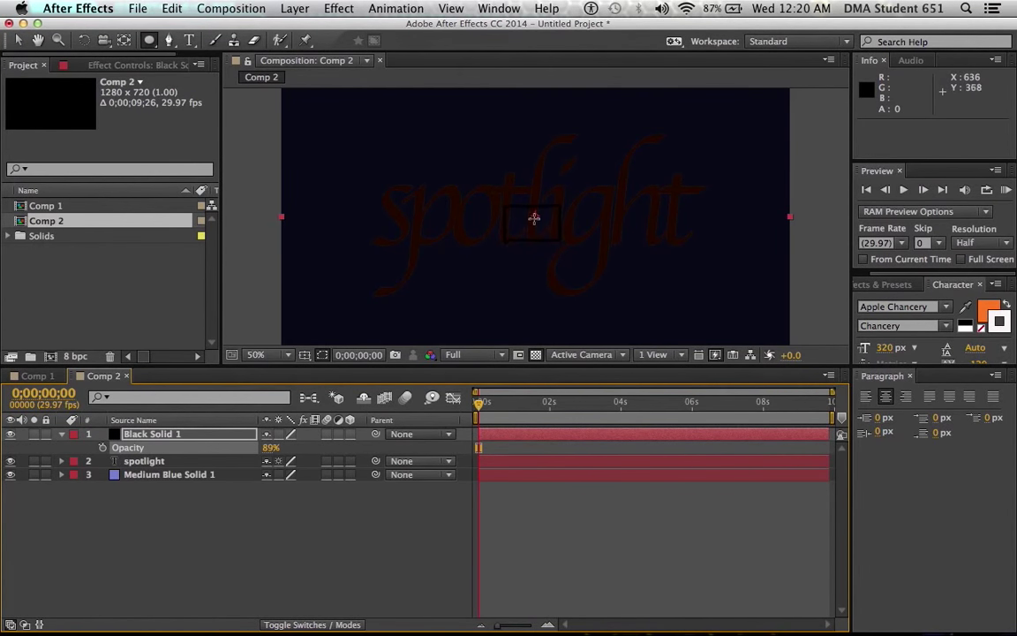
drag(534, 218, 634, 279)
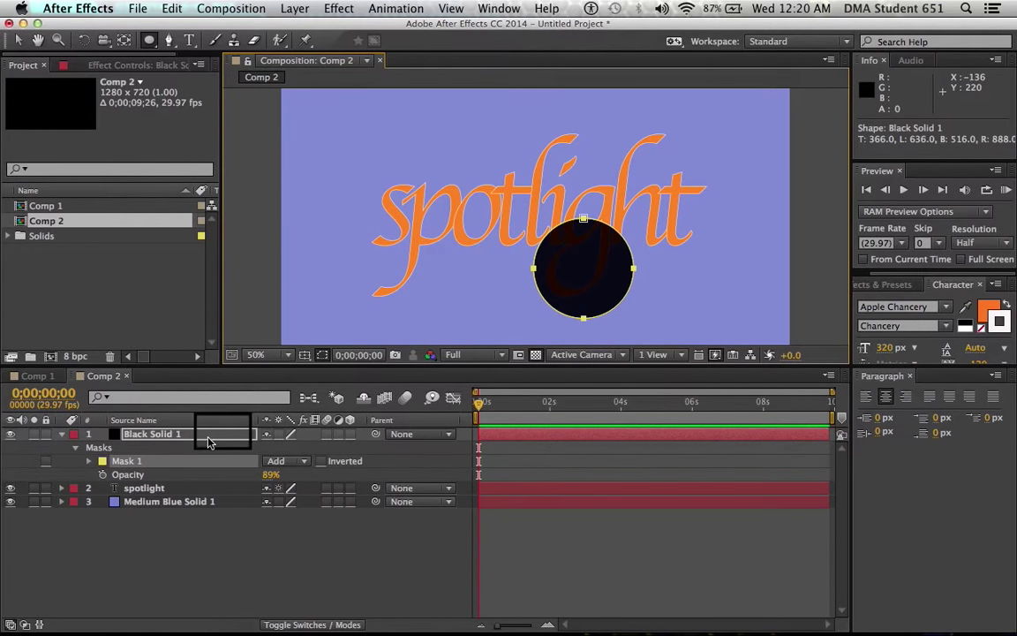
click(291, 461)
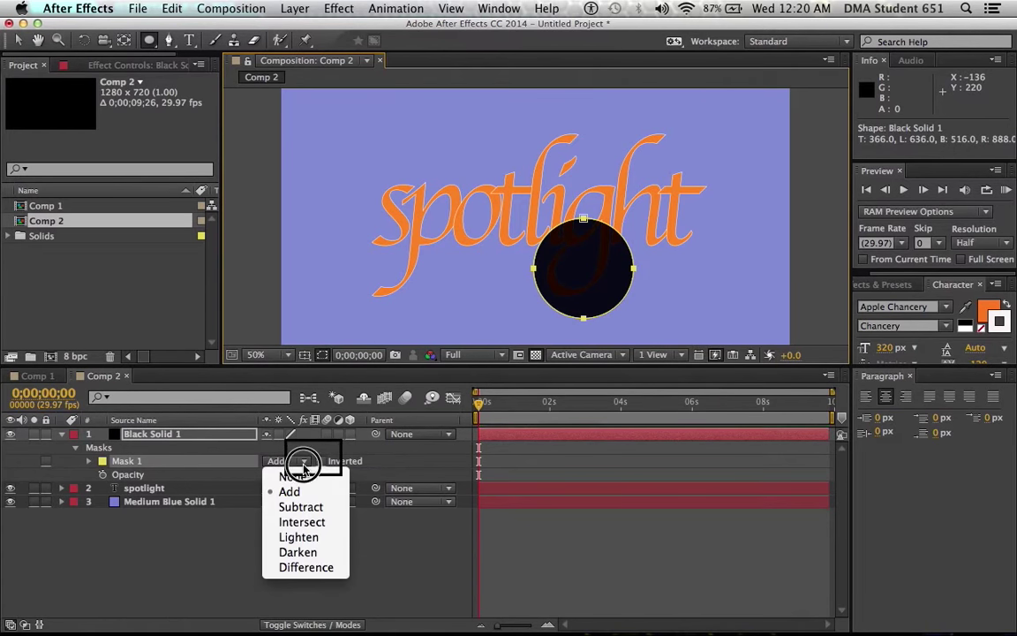
click(300, 508)
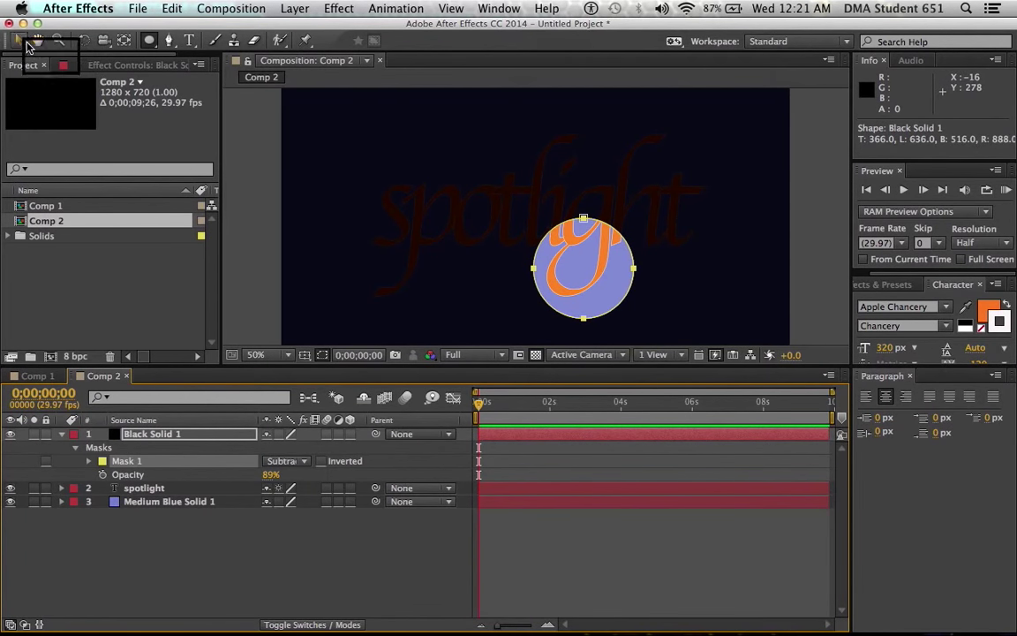
Move the circular mask over 'spo' and feather its edge to 67 pixels.
click(17, 40)
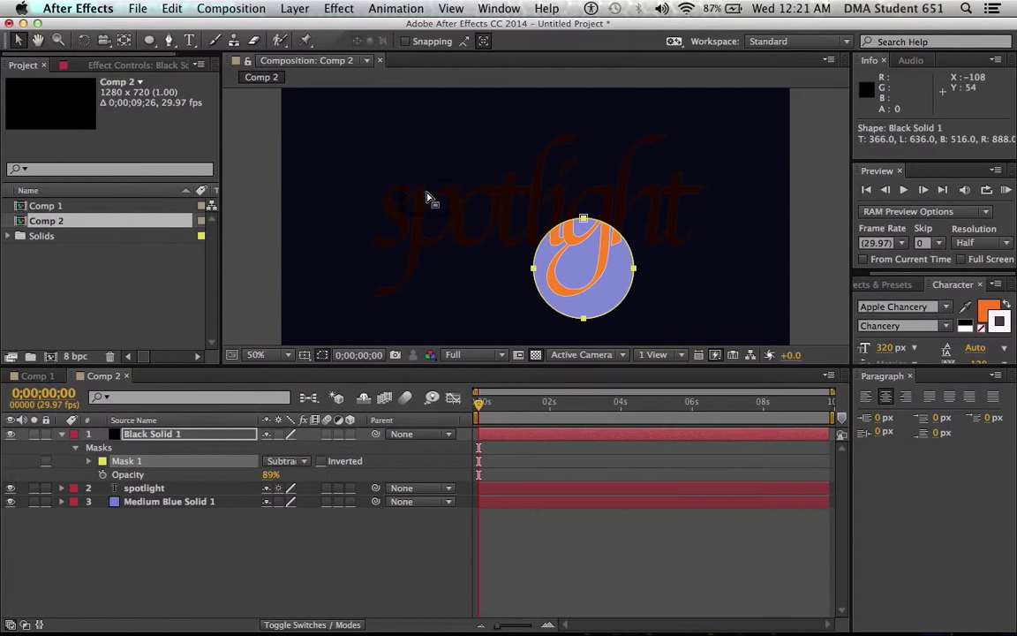
drag(595, 261, 540, 163)
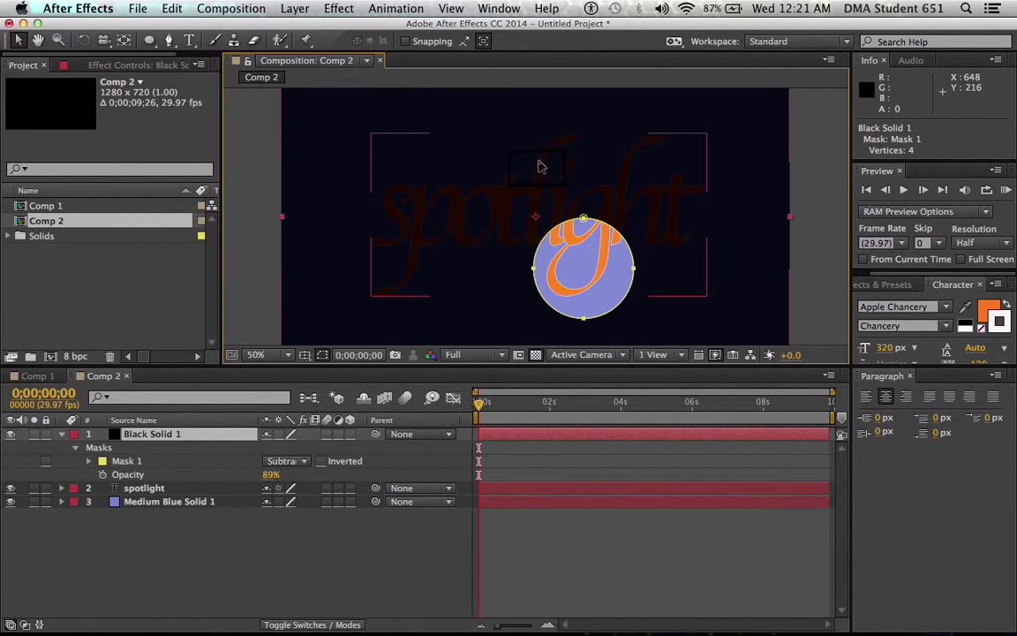
drag(527, 205, 578, 231)
drag(562, 292, 594, 311)
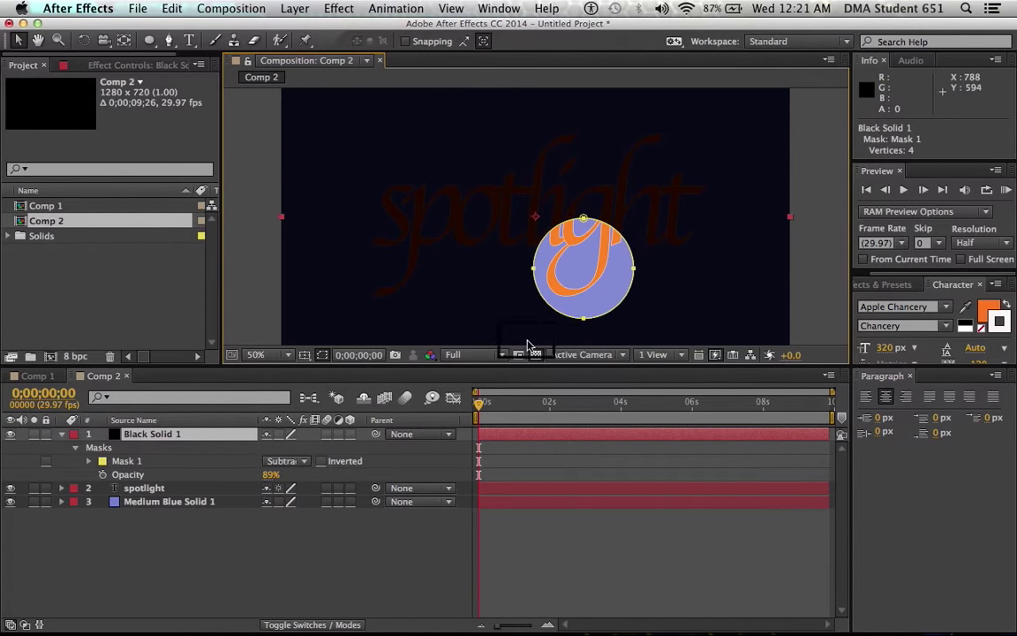
drag(518, 349, 498, 453)
drag(568, 254, 486, 219)
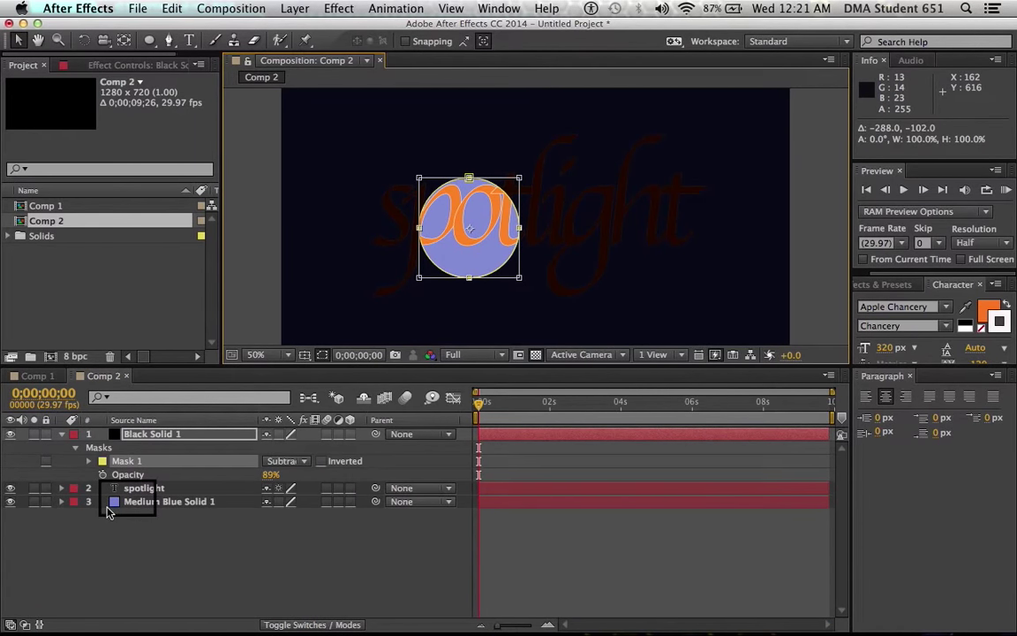
click(90, 462)
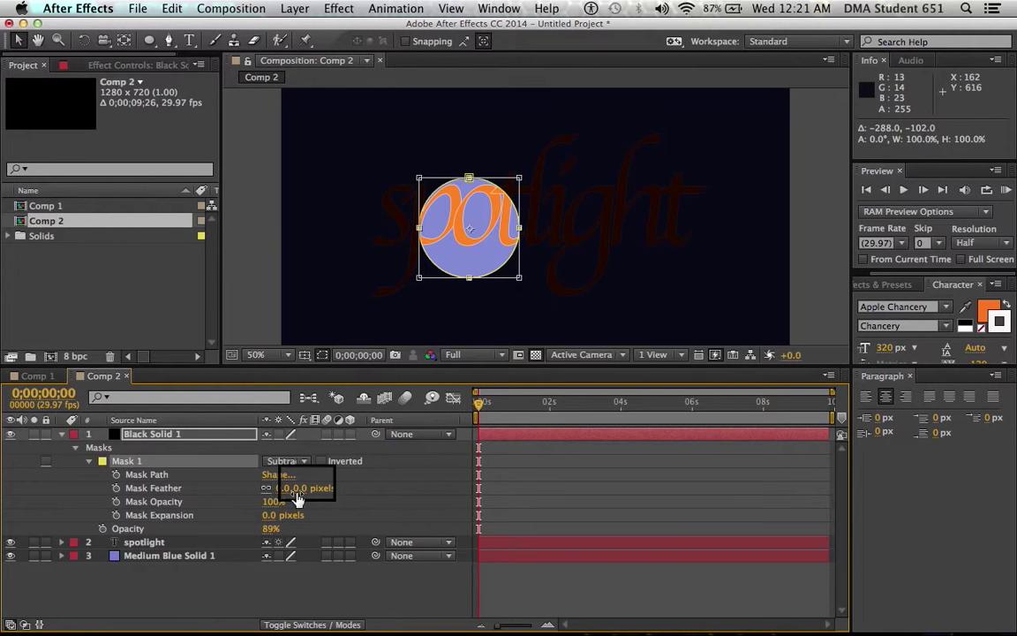
drag(296, 499, 345, 502)
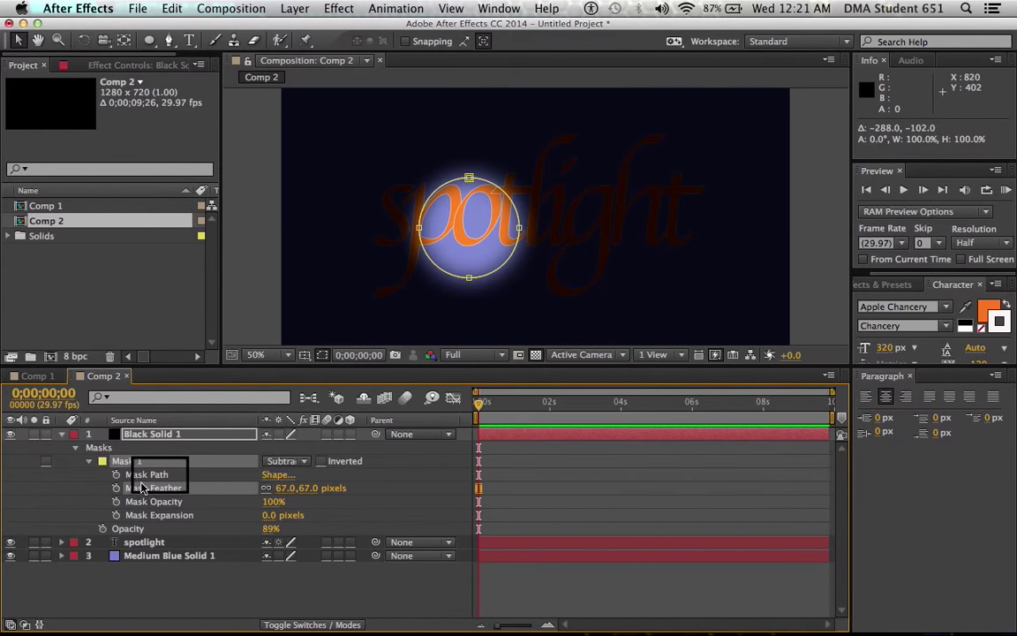
Keyframe Mask Path sweeping right by 2s and back over 'sp' by 3;01, with 38 px expansion.
click(119, 475)
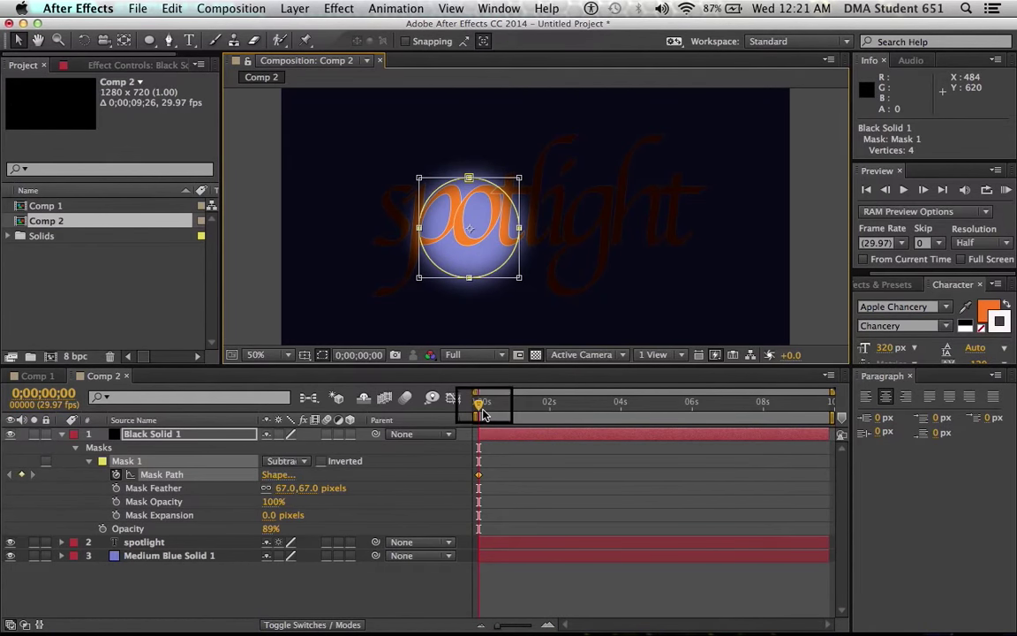
drag(479, 403, 549, 434)
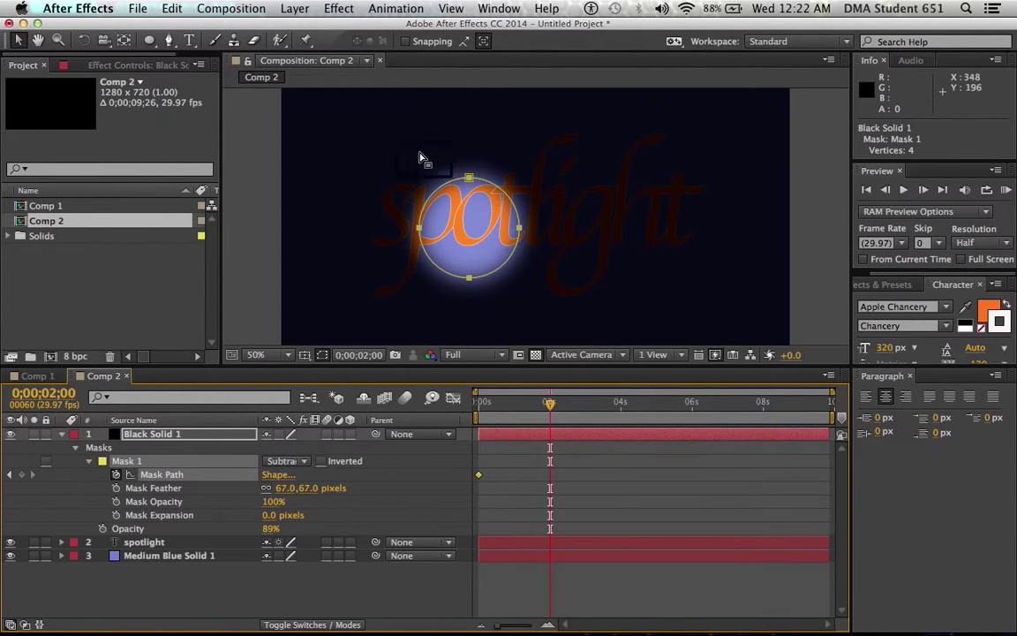
double_click(469, 181)
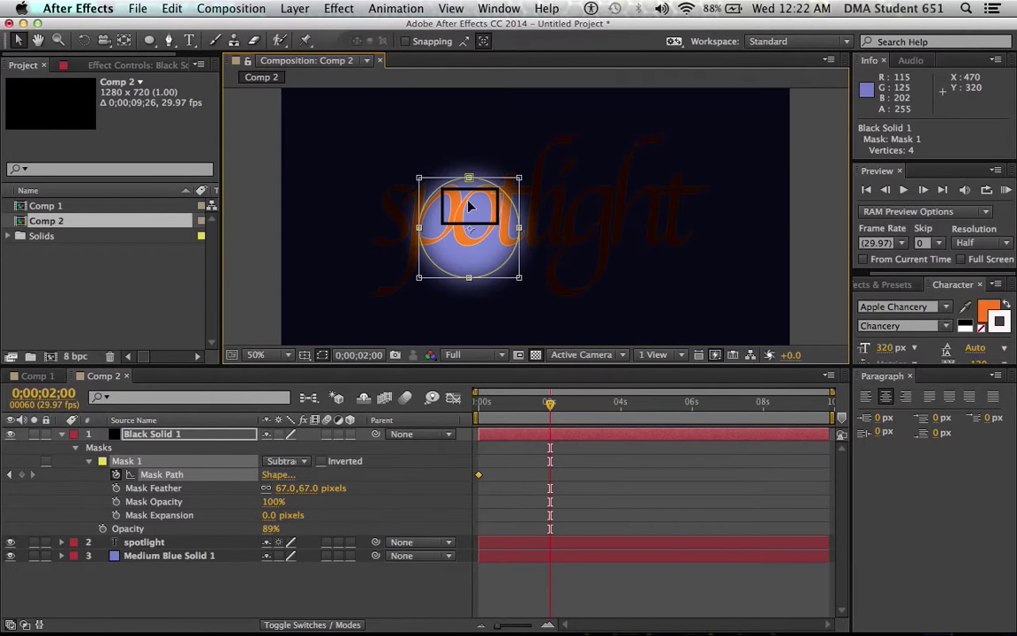
drag(471, 205, 660, 166)
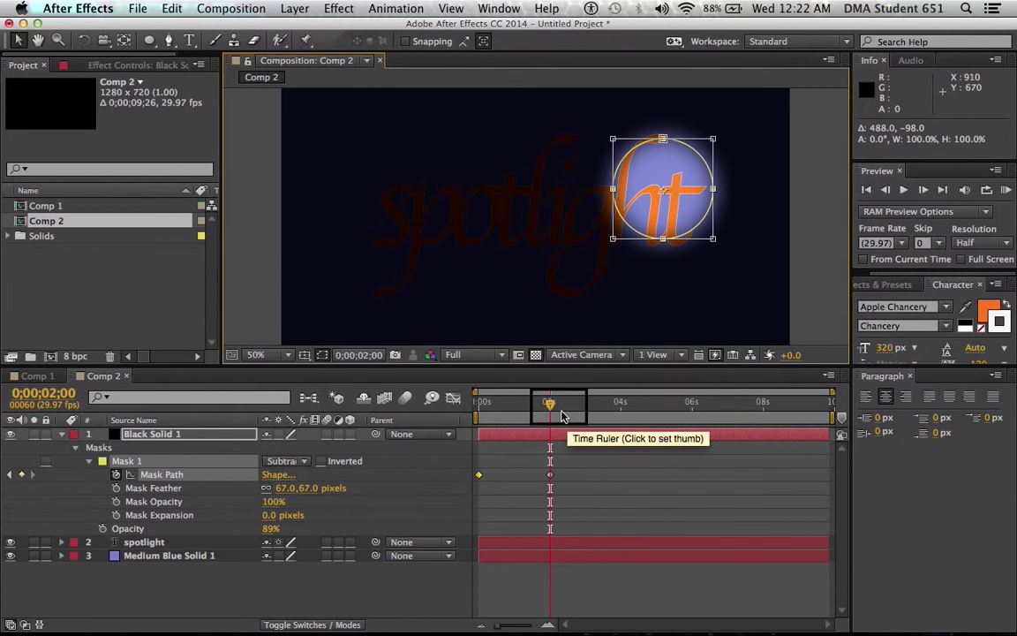
drag(549, 404, 587, 405)
drag(671, 202, 423, 189)
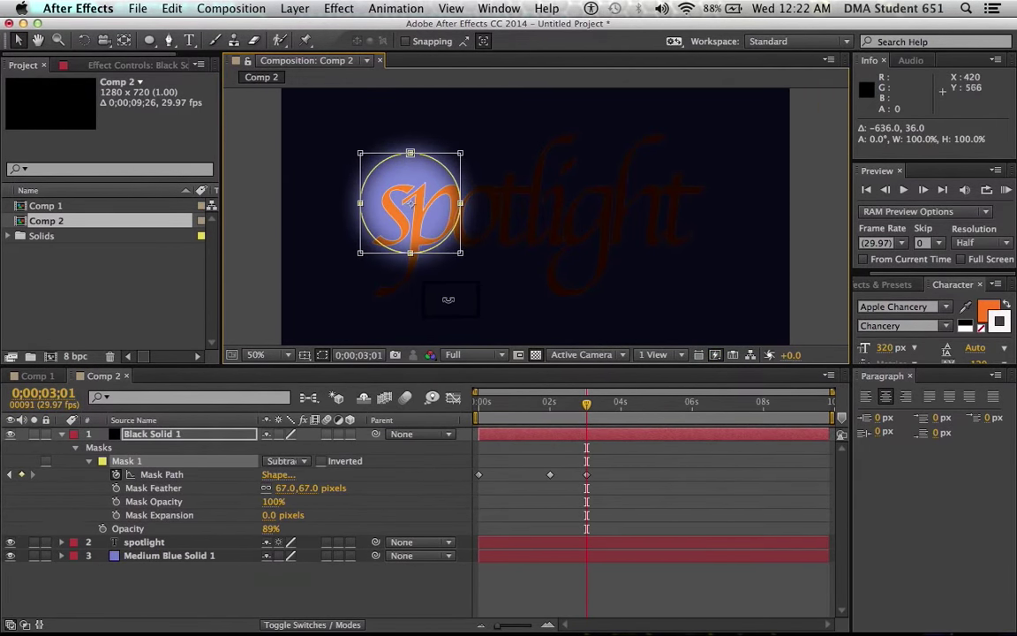
drag(435, 315, 172, 507)
drag(239, 506, 308, 526)
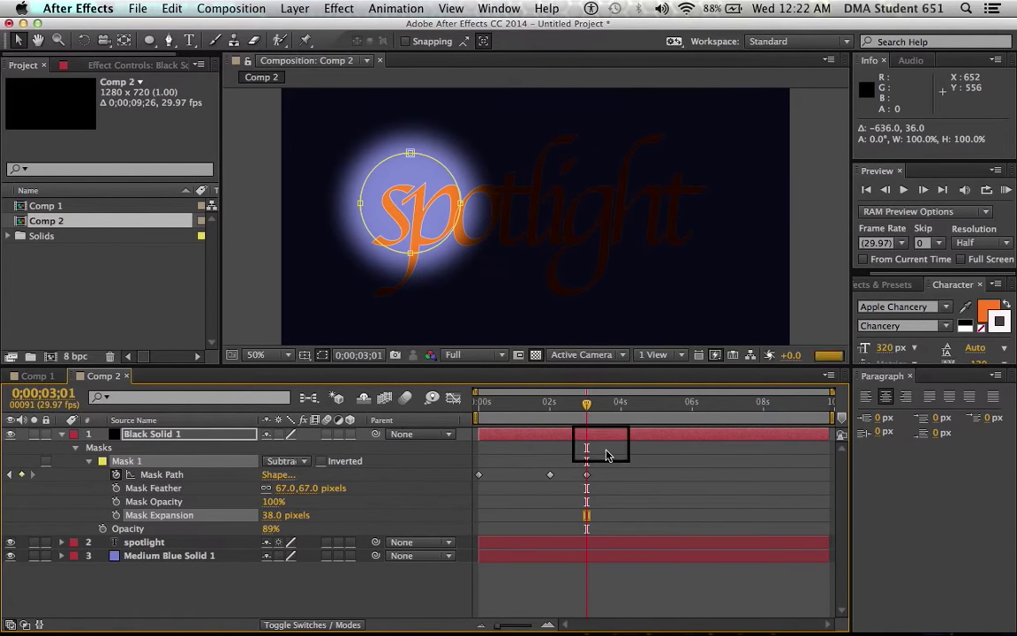
At 3;28 centre the circle, expand it to 325 px, and end the work area at 4;18.
drag(586, 405, 619, 411)
drag(159, 528, 505, 157)
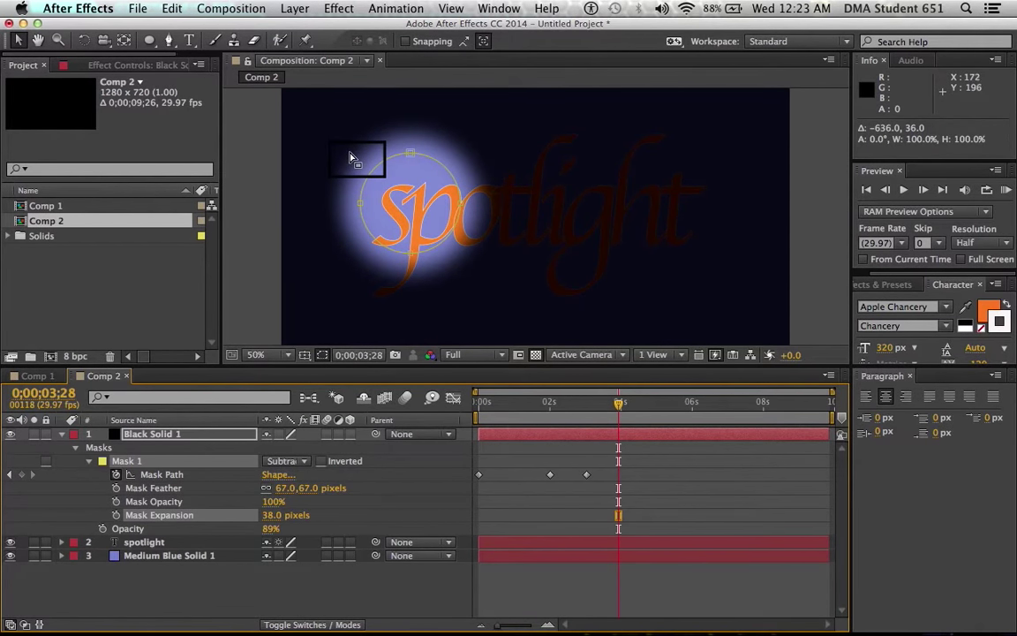
drag(350, 158, 508, 212)
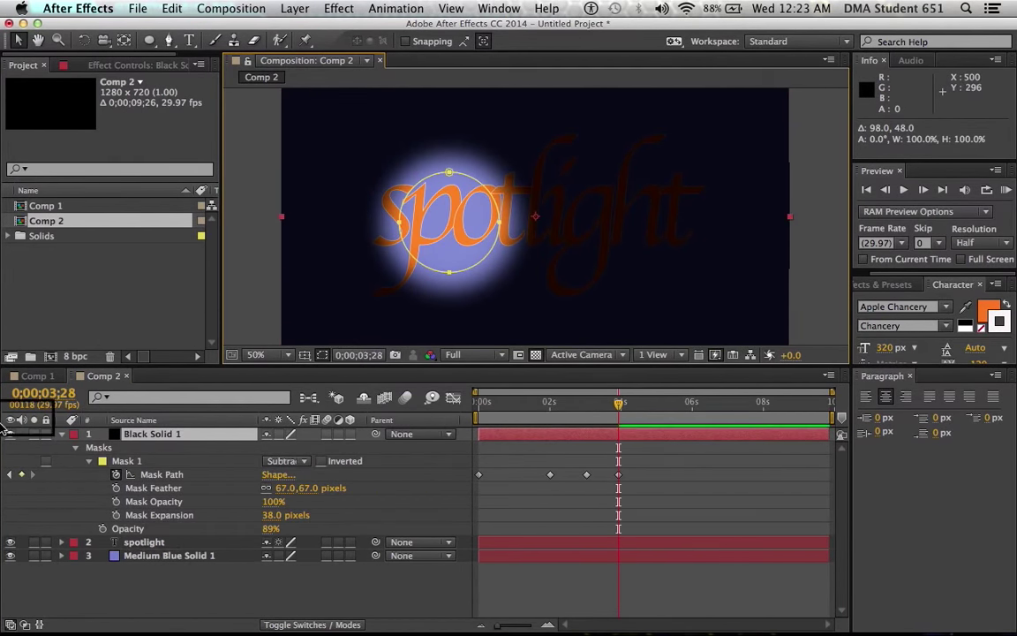
double_click(450, 179)
drag(453, 190, 536, 197)
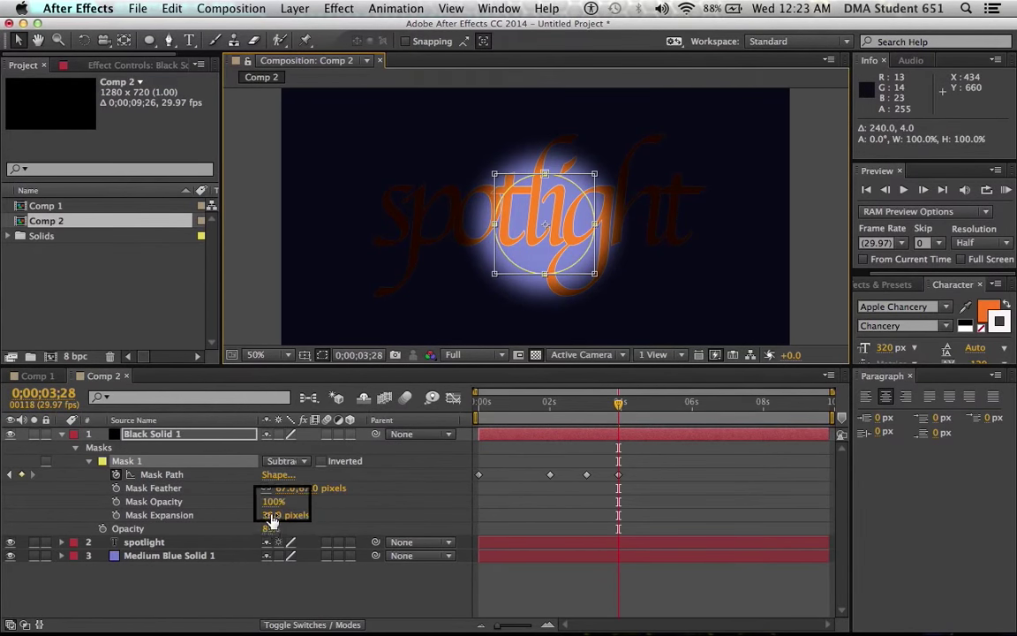
drag(272, 516, 491, 510)
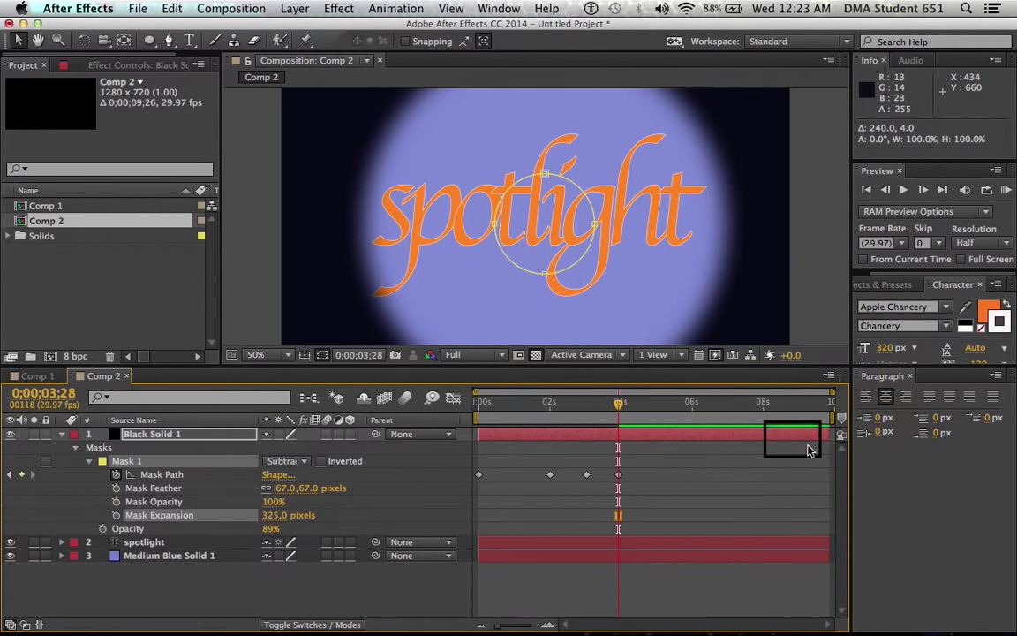
drag(832, 415, 646, 417)
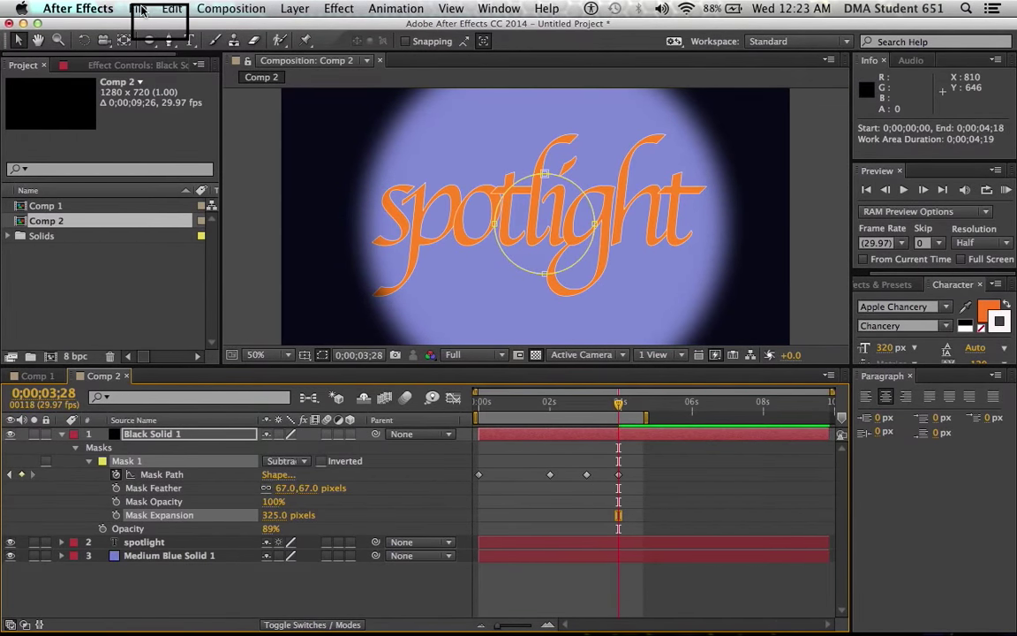
Trim Comp 2 to its work area so it lasts 0;00;04;20, ending at 0;00;04;19.
click(142, 9)
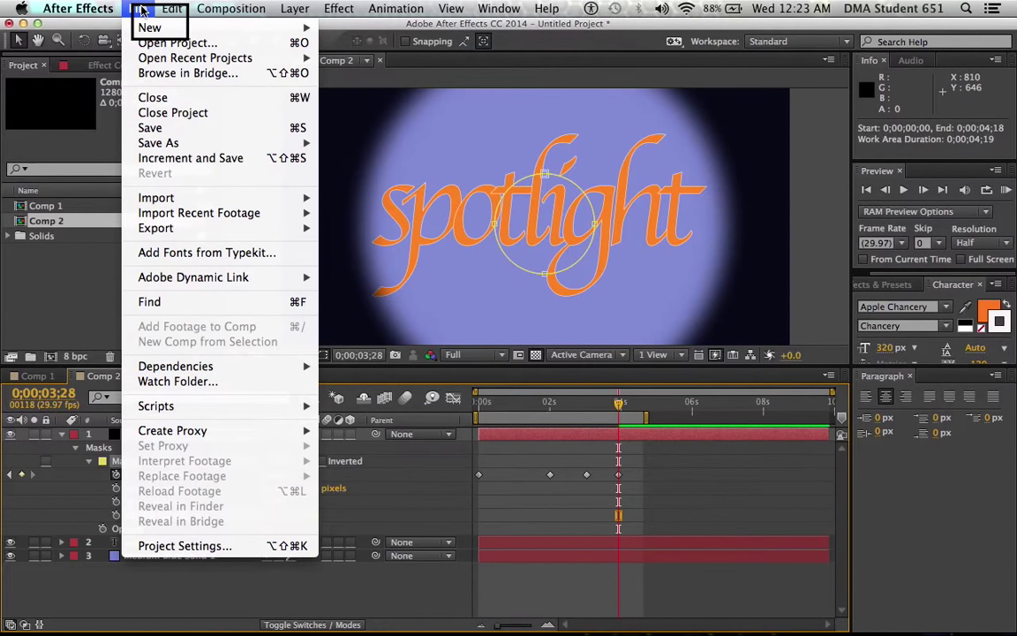
mouse_move(172, 8)
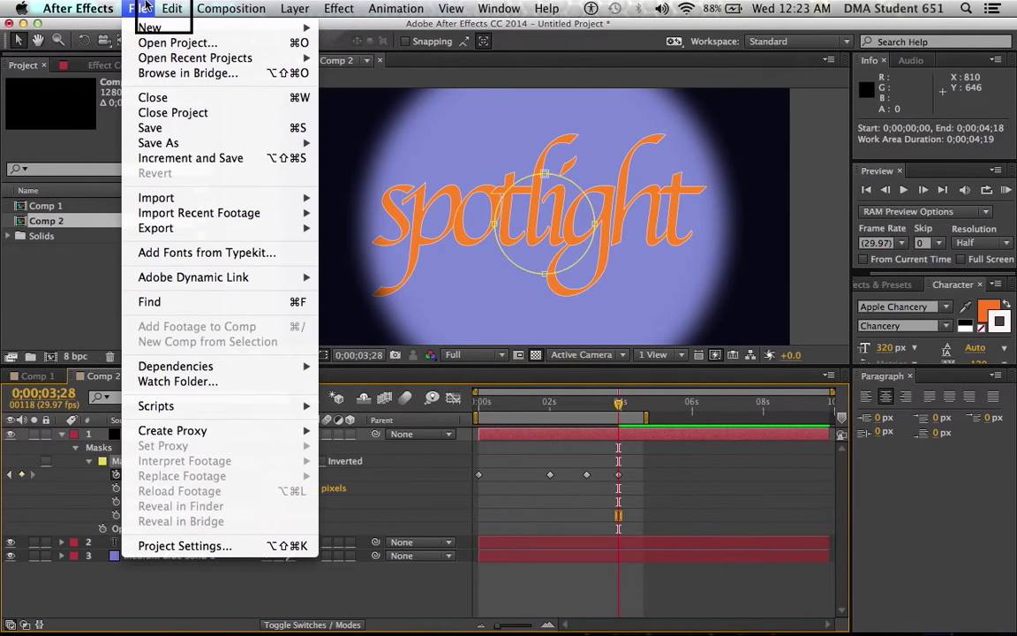
mouse_move(221, 8)
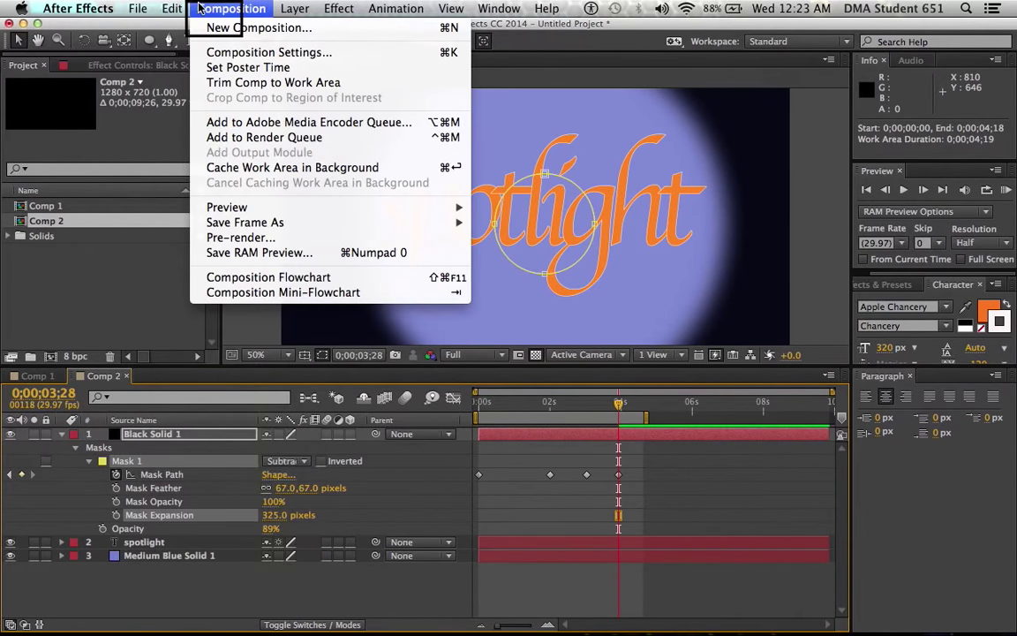
click(236, 80)
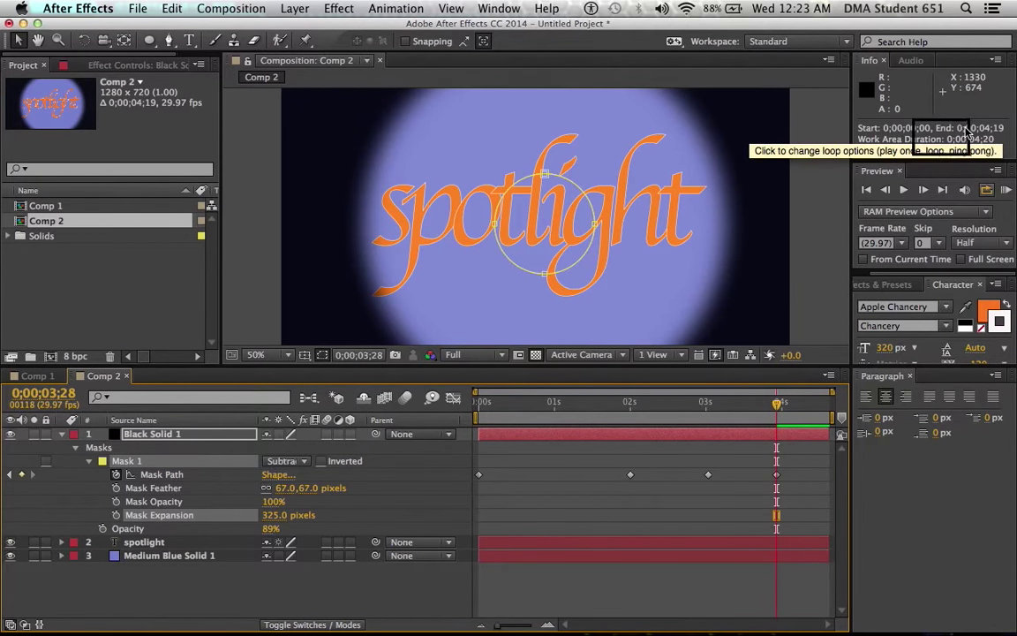
click(760, 143)
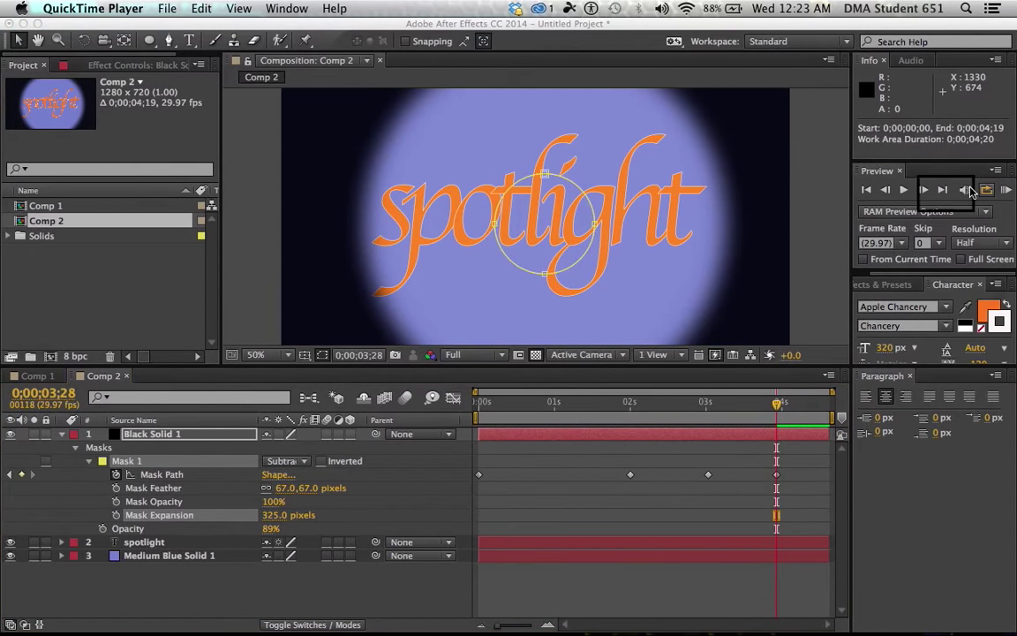
click(1008, 192)
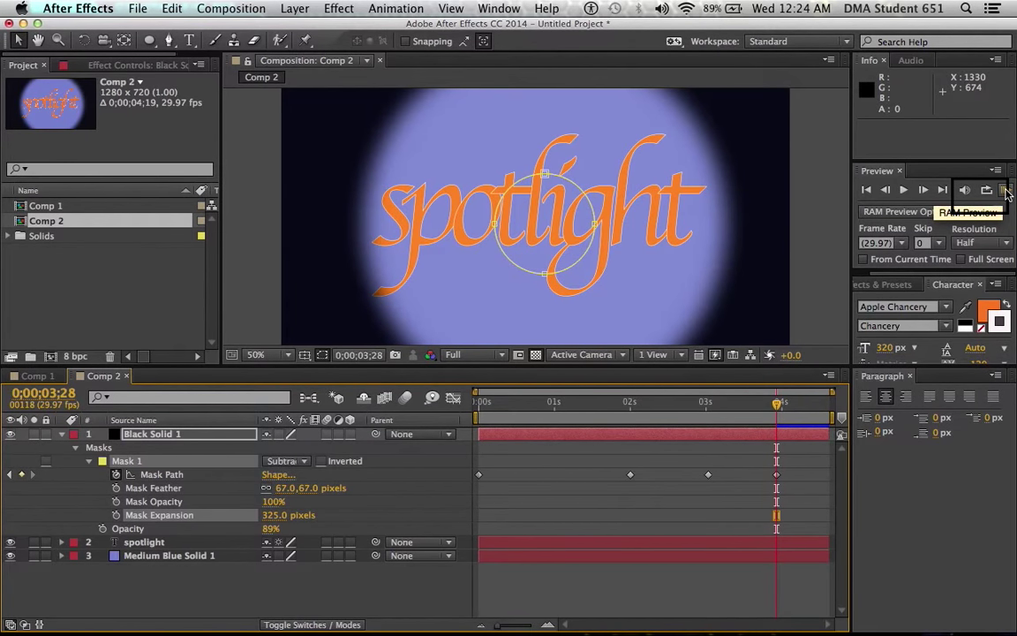
click(1006, 192)
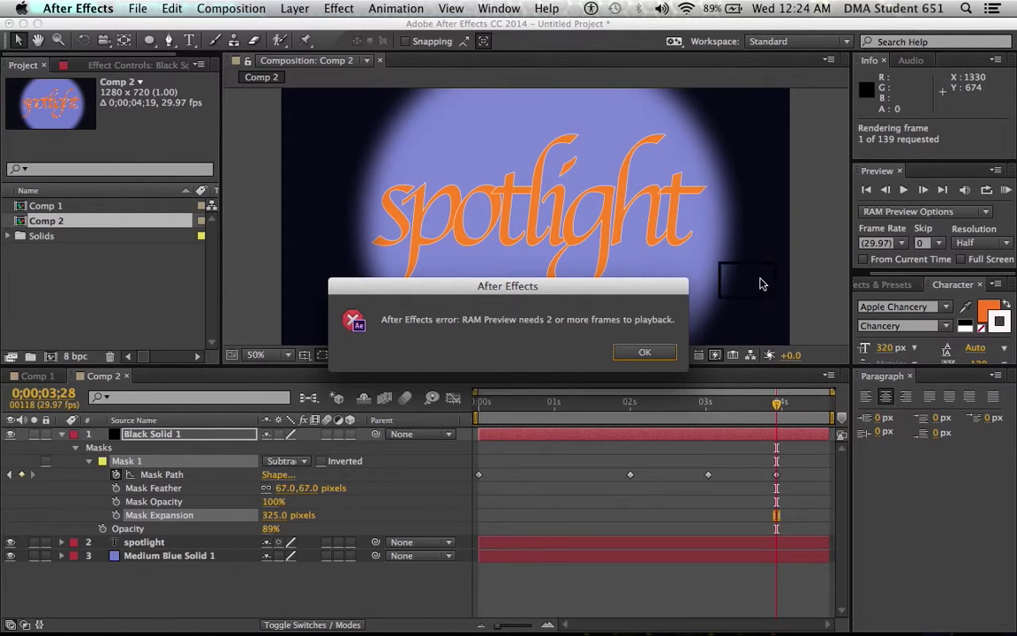
click(664, 354)
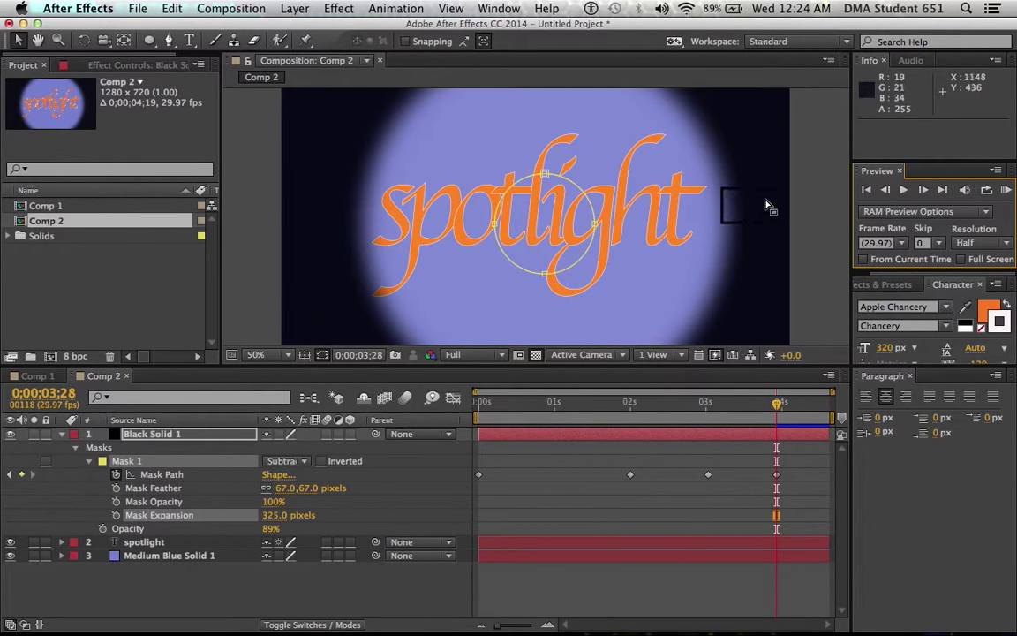
click(870, 190)
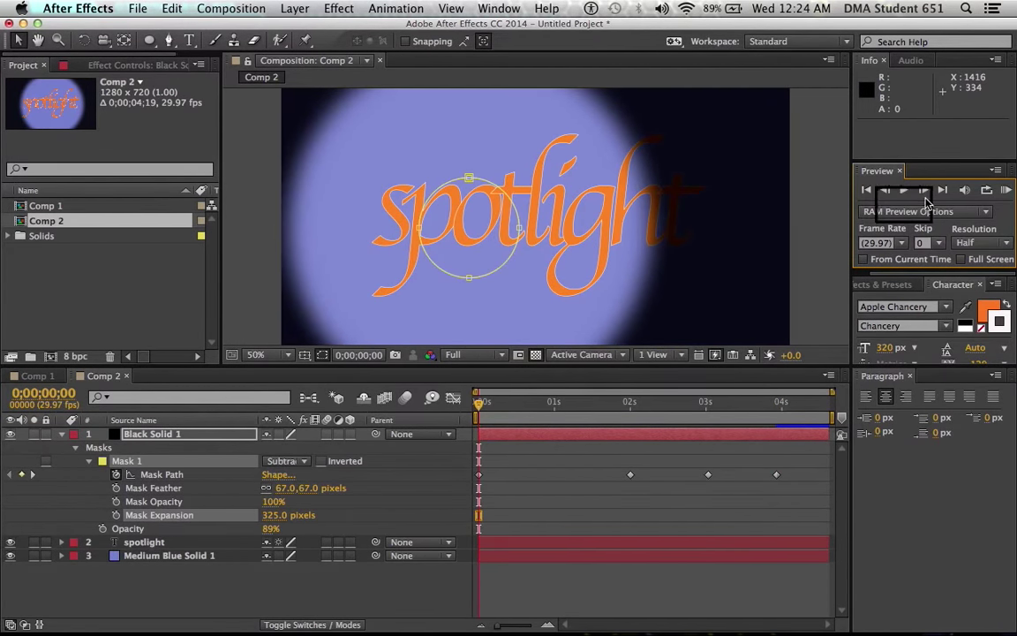
click(905, 189)
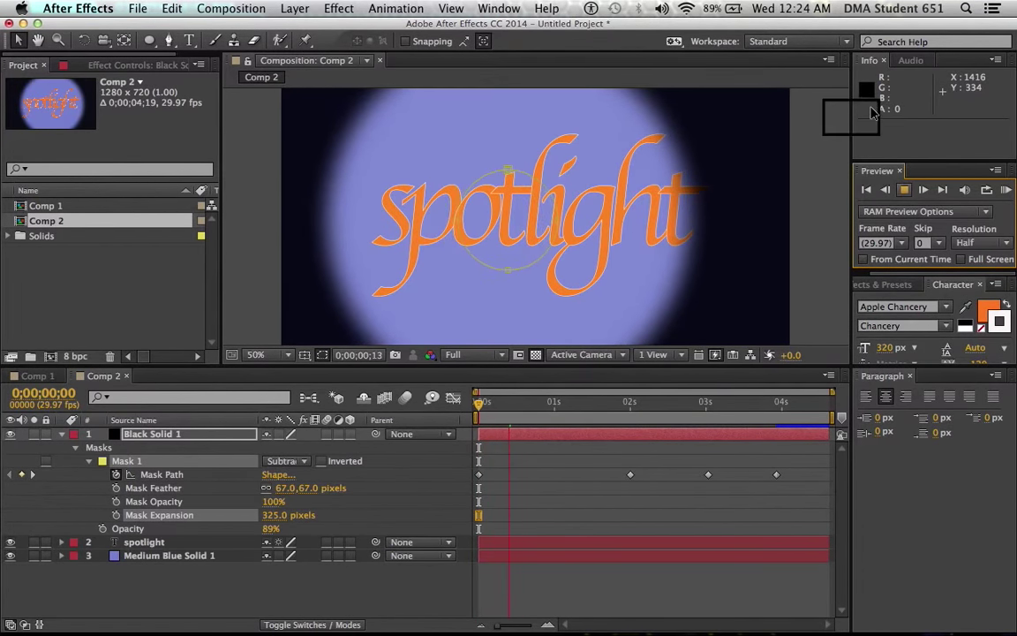
click(814, 135)
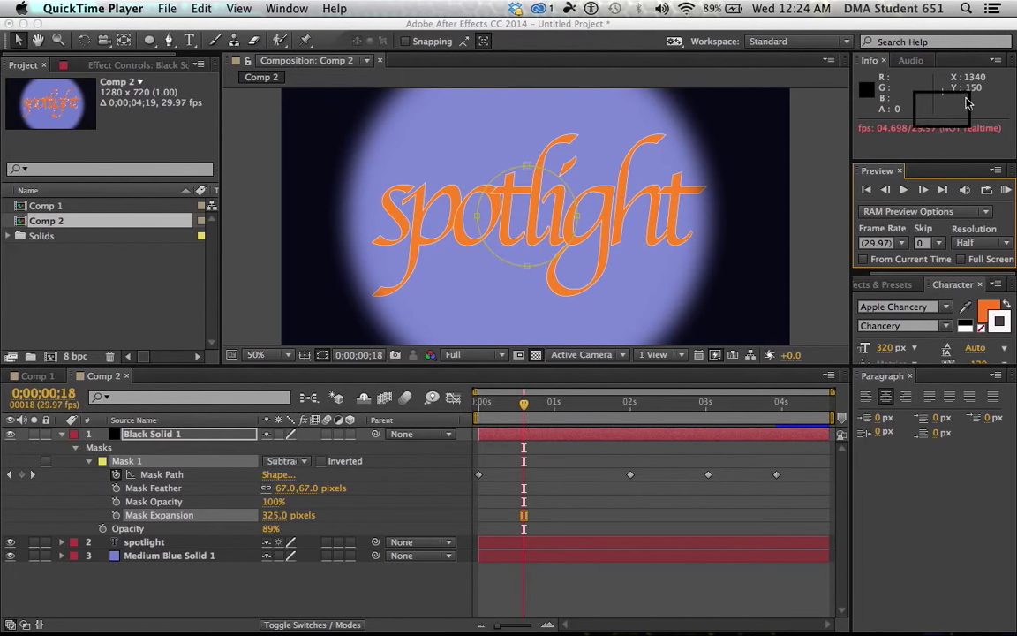
click(902, 196)
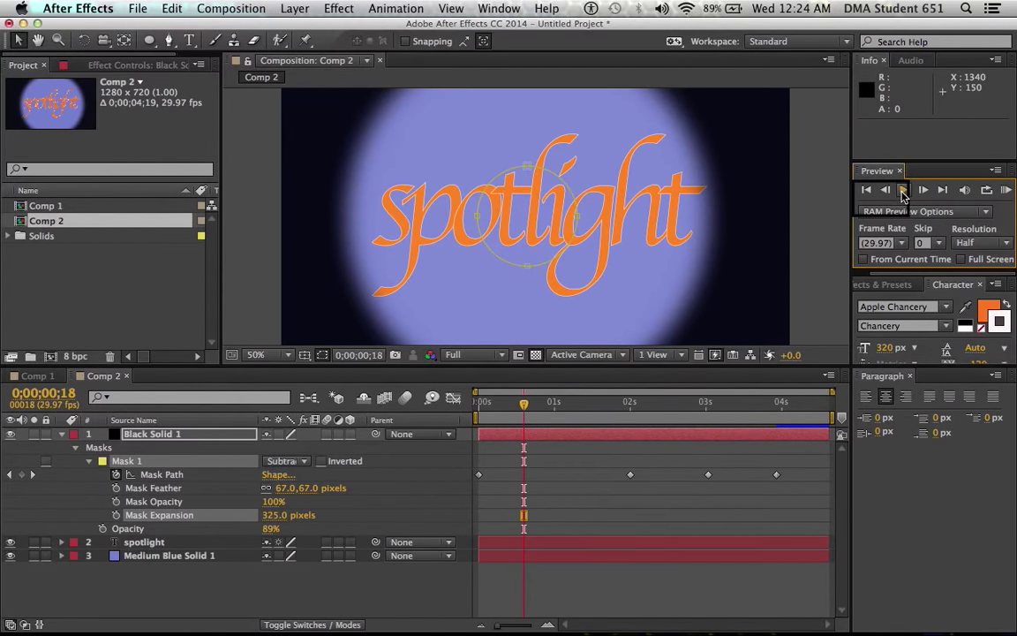
click(902, 191)
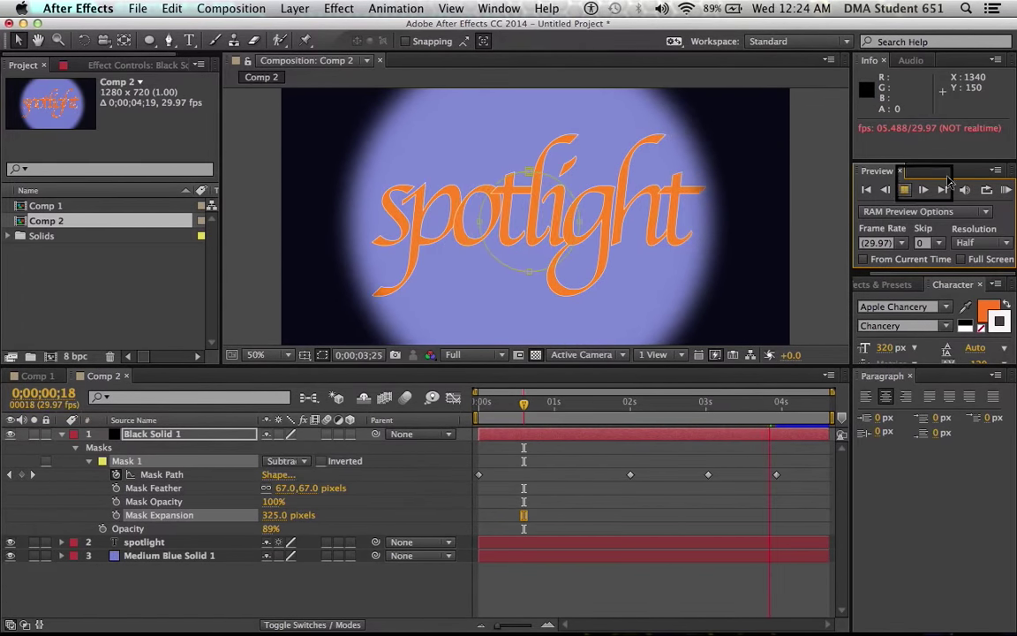
click(905, 191)
Keyframe Mask Expansion at 325 px near 4;05 and 123 px at 2;26.
key(comma)
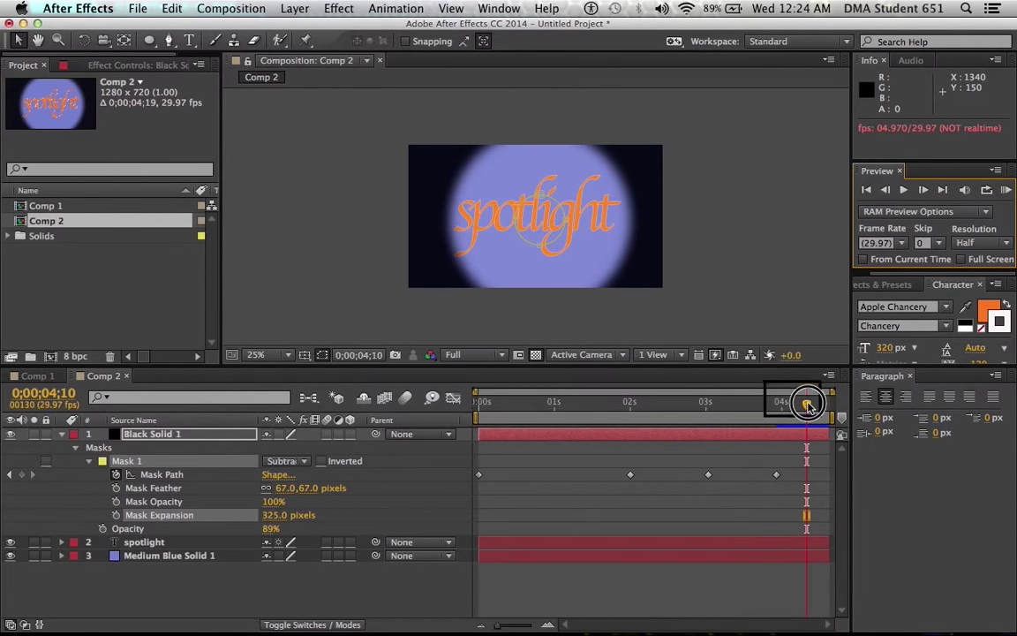
drag(806, 405, 704, 405)
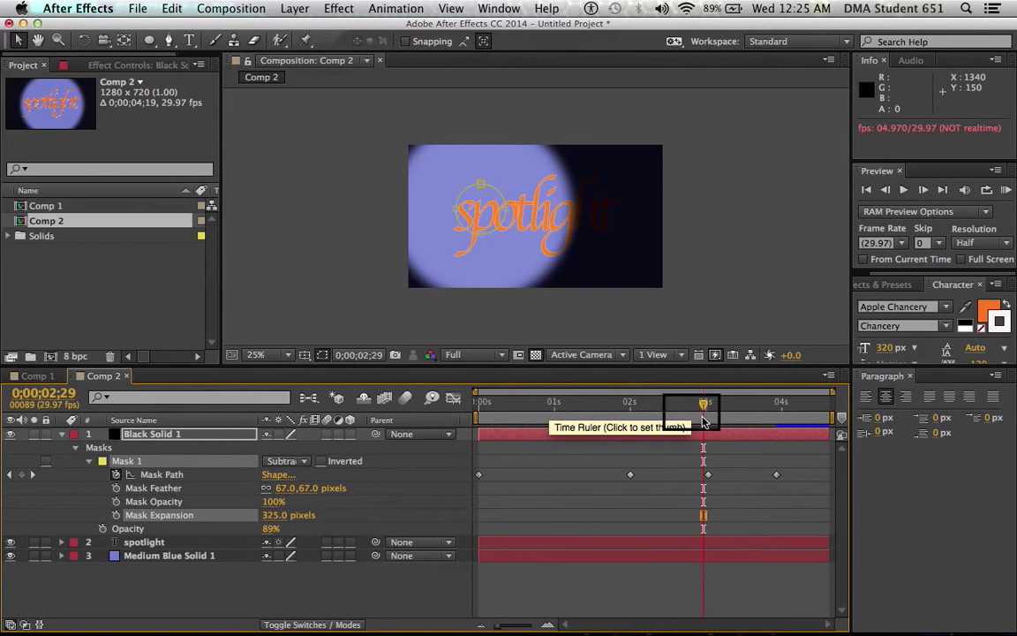
drag(703, 408, 446, 420)
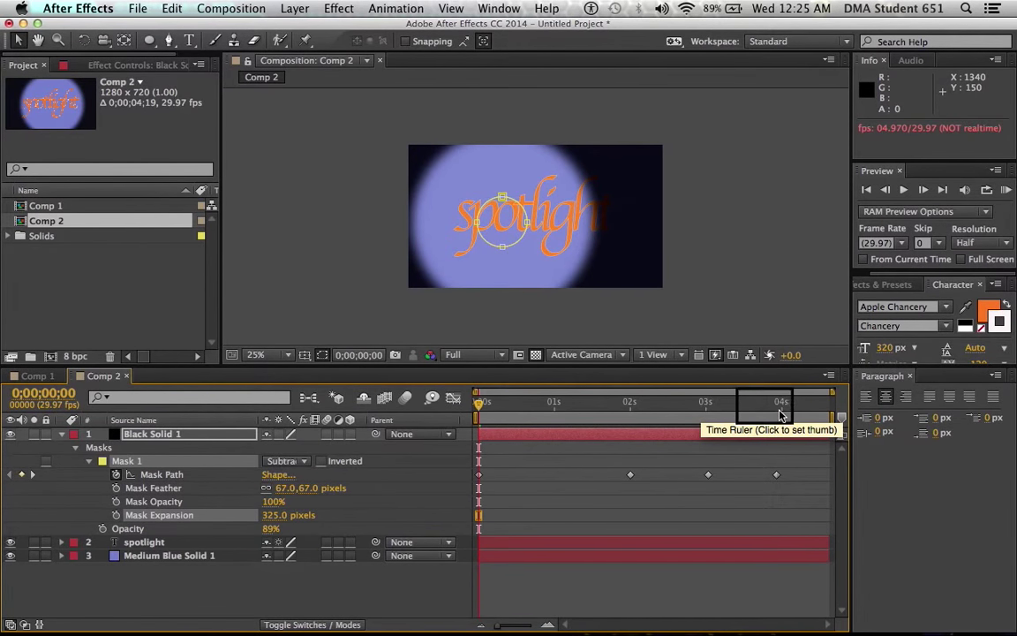
drag(804, 406, 852, 412)
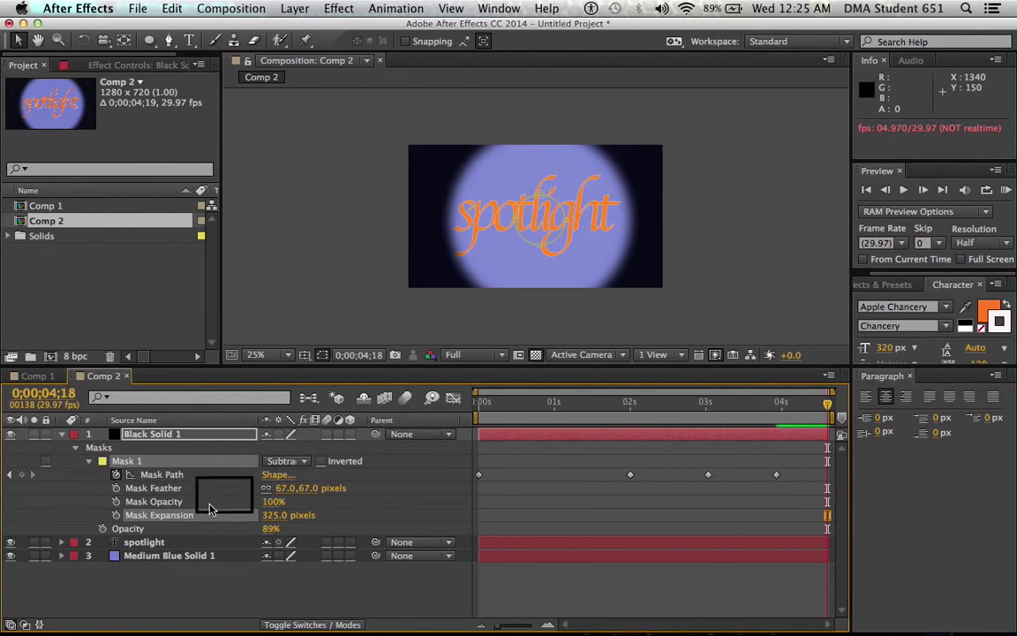
click(116, 515)
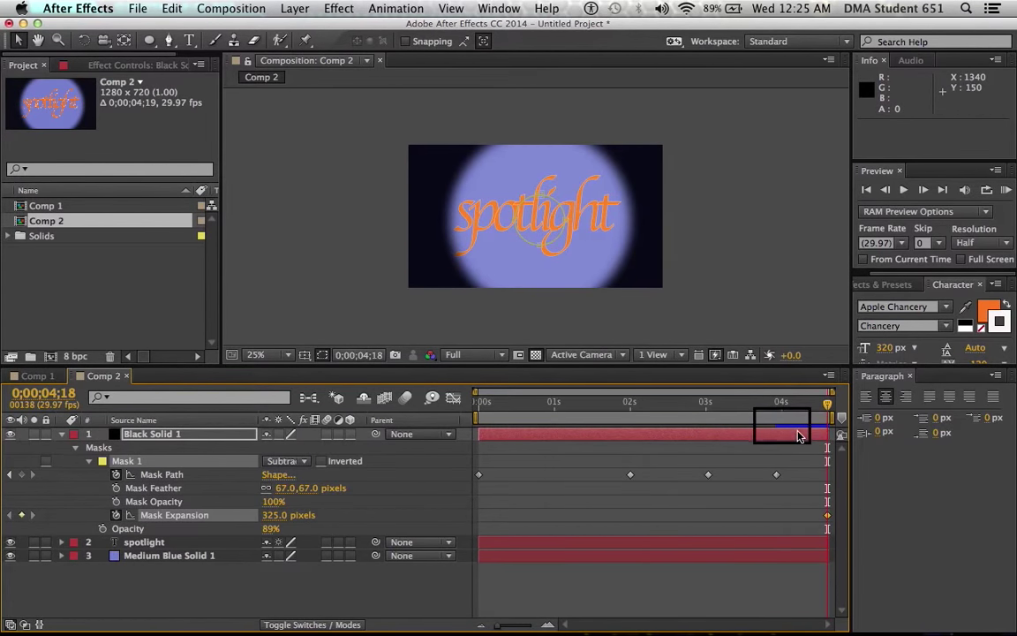
drag(793, 407, 761, 402)
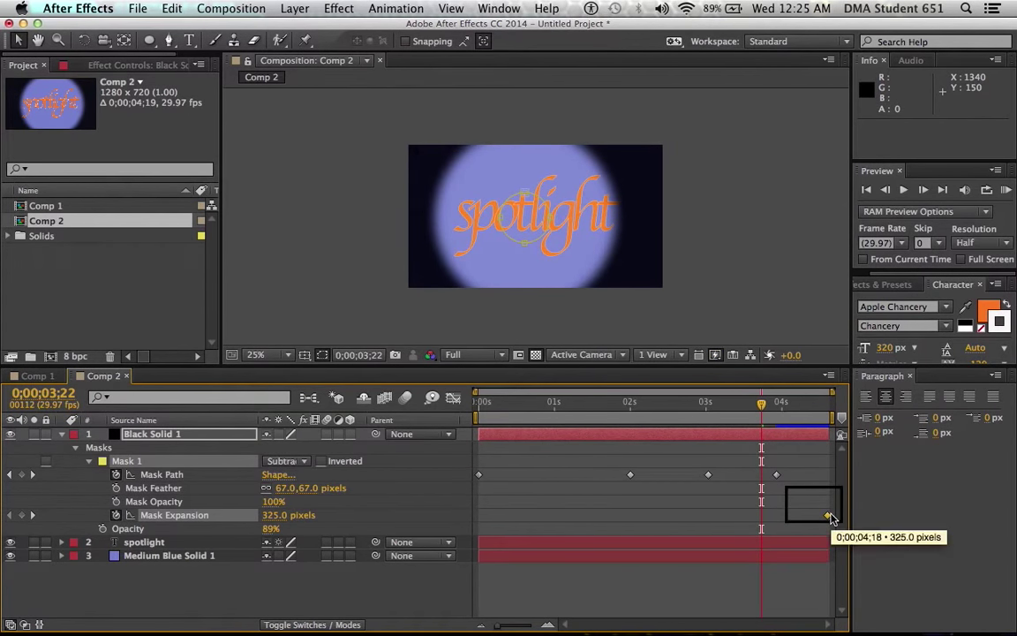
drag(828, 519, 777, 522)
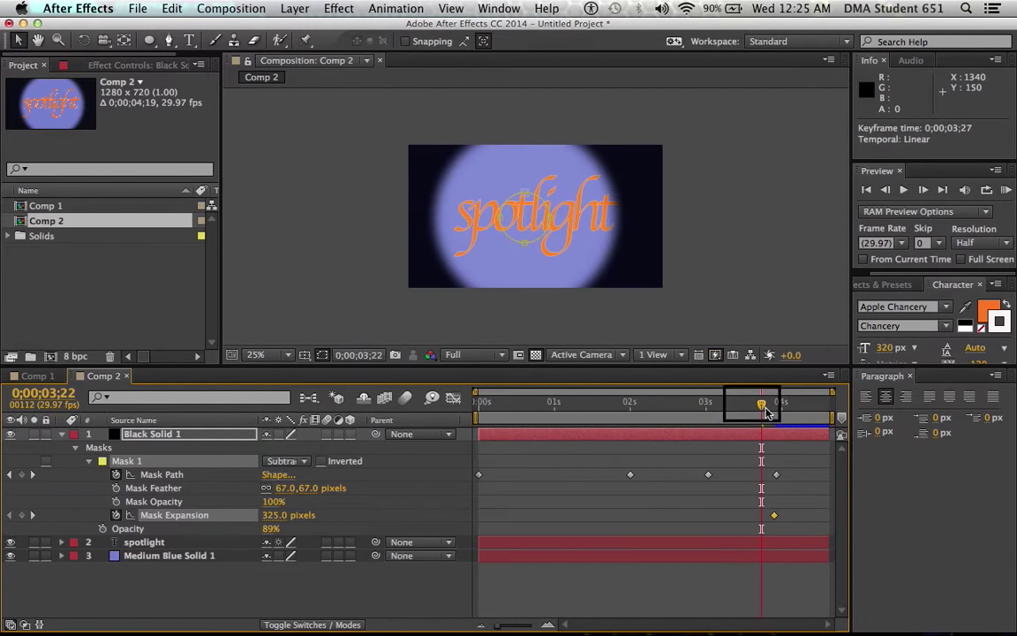
drag(765, 410, 697, 409)
drag(276, 521, 792, 212)
Set the viewer magnification to 100% and RAM preview the widening spotlight.
drag(654, 274, 283, 362)
click(286, 358)
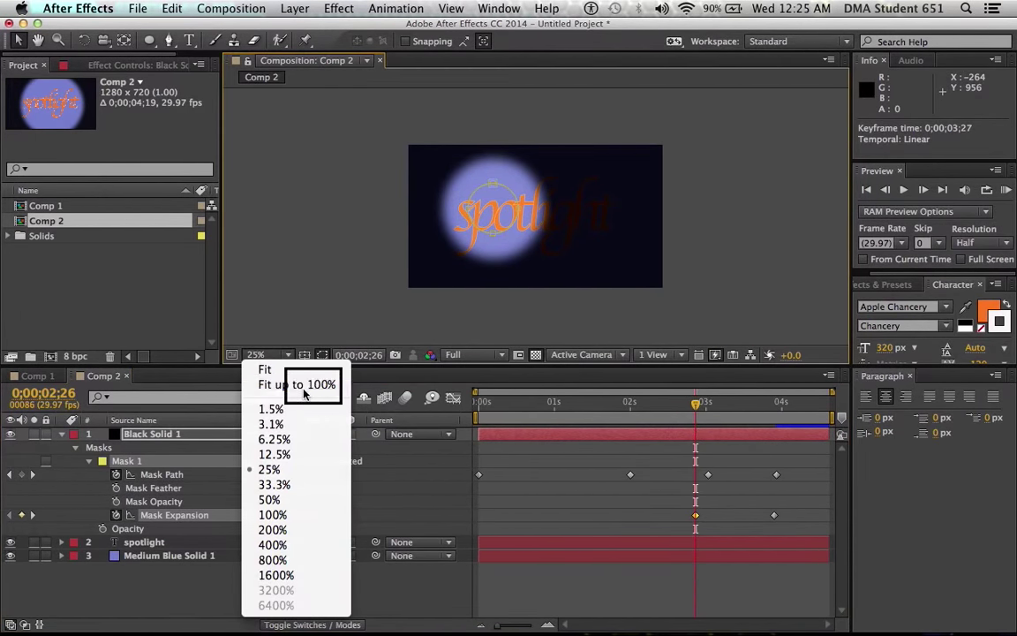
click(304, 384)
drag(305, 394, 1012, 197)
click(903, 189)
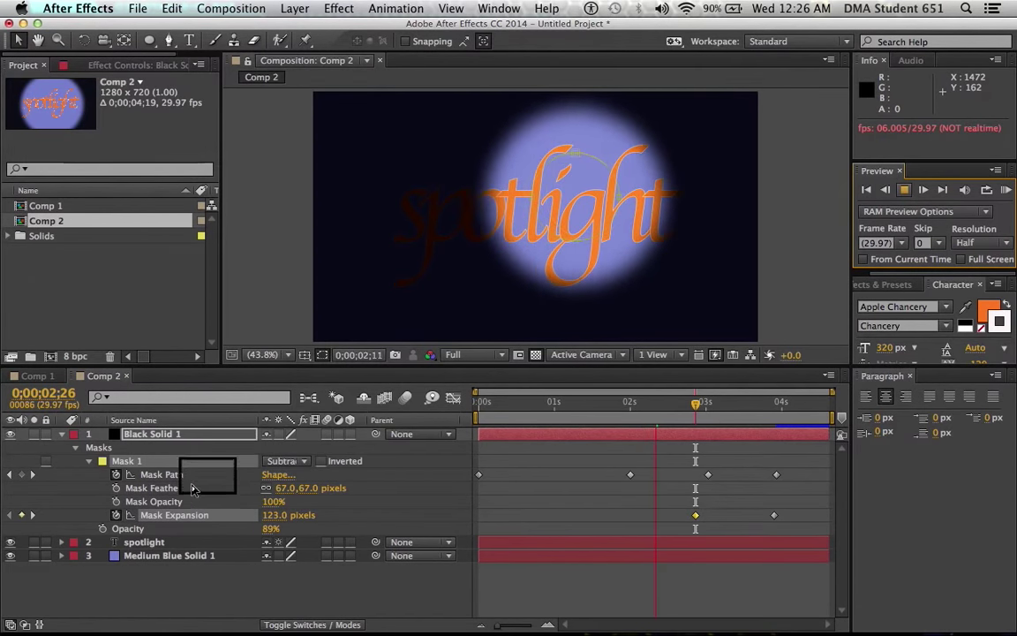
Apply a Perspective > Drop Shadow effect to the spotlight text layer.
click(144, 542)
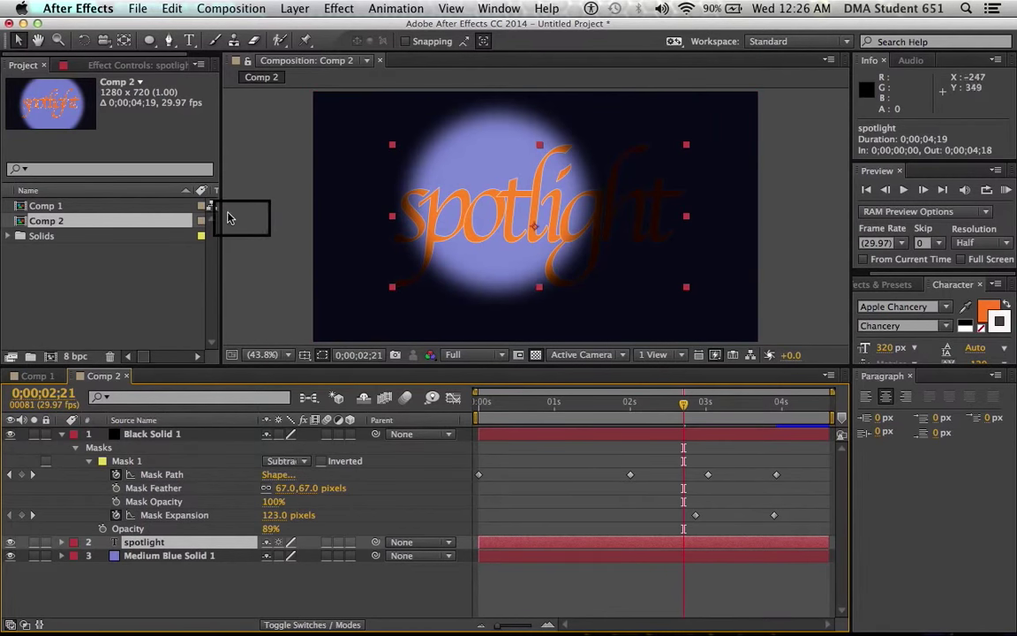
click(335, 8)
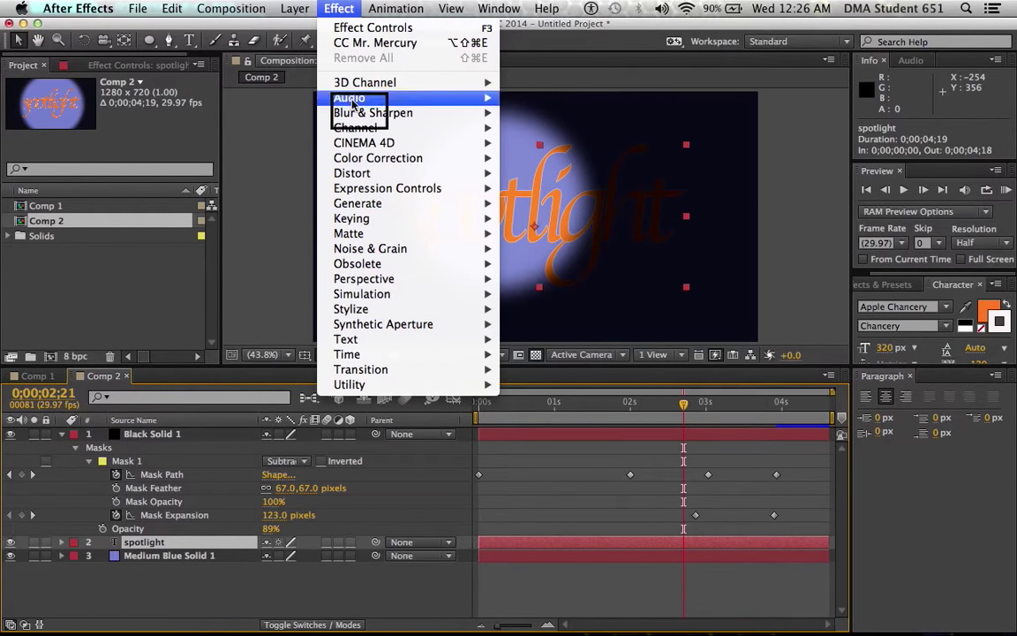
mouse_move(368, 182)
mouse_move(364, 280)
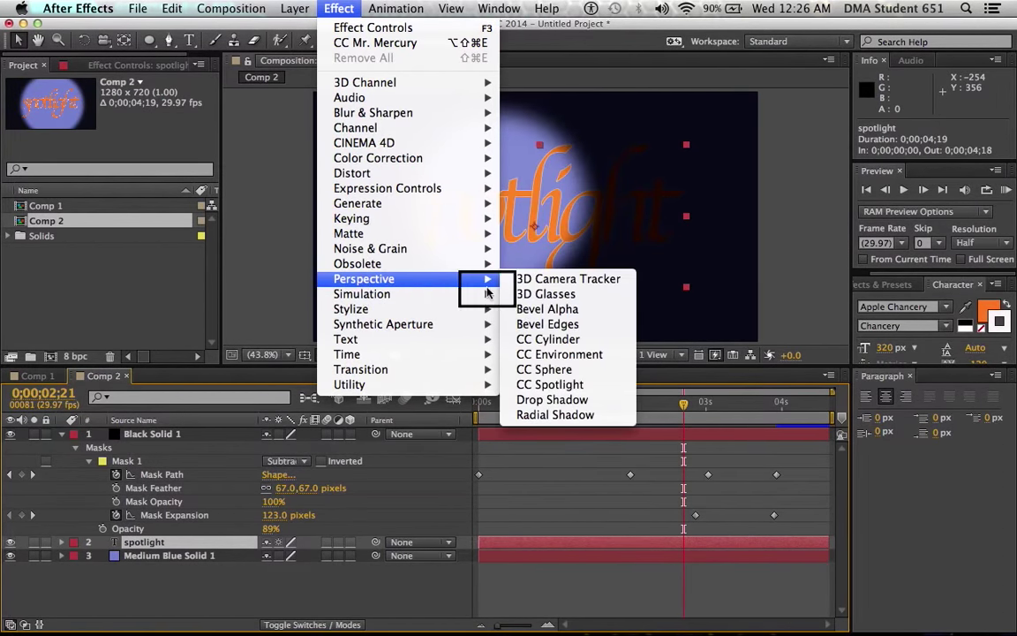
click(552, 400)
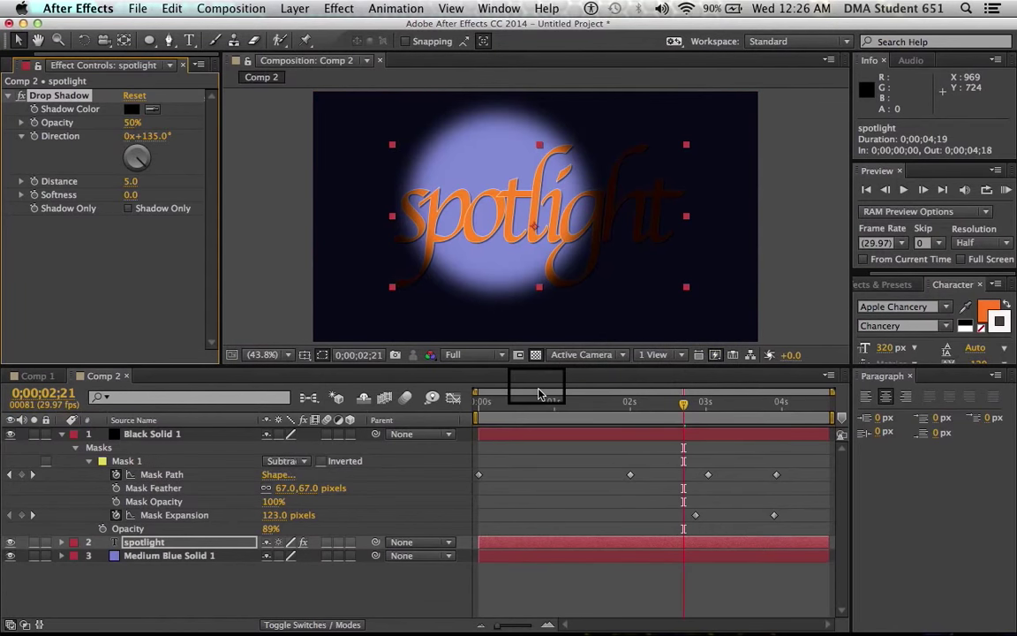
Attempt a RAM preview from about 1;21 and dismiss the resulting error.
drag(682, 408, 822, 422)
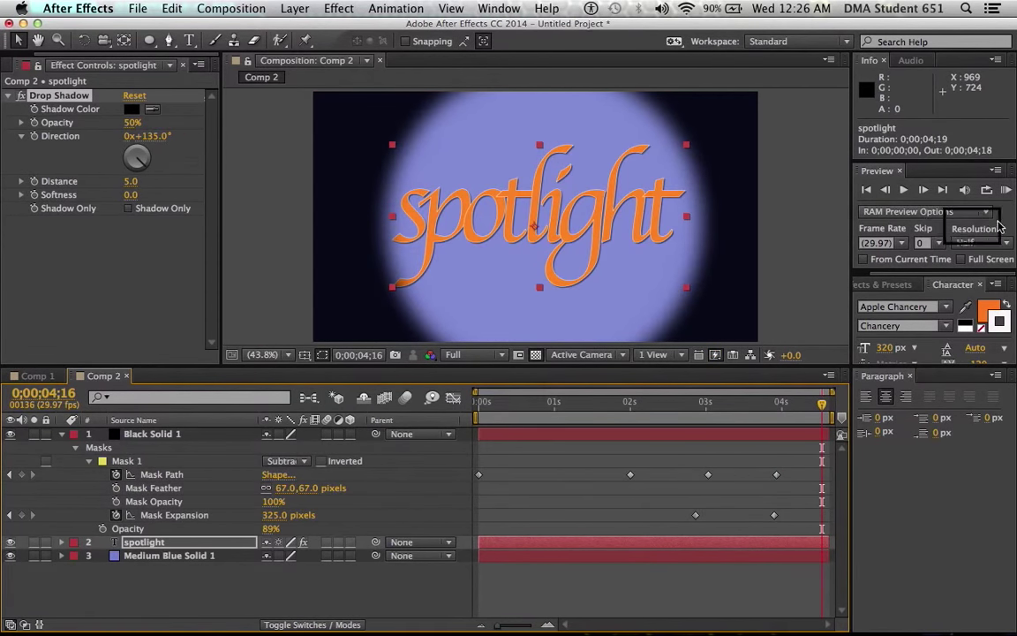
click(1007, 190)
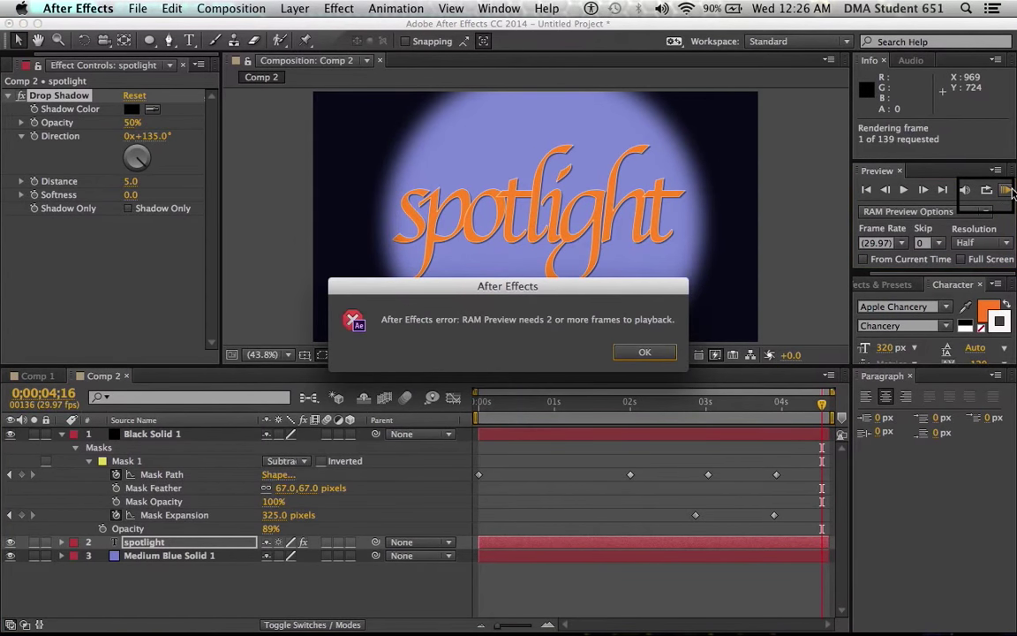
click(645, 352)
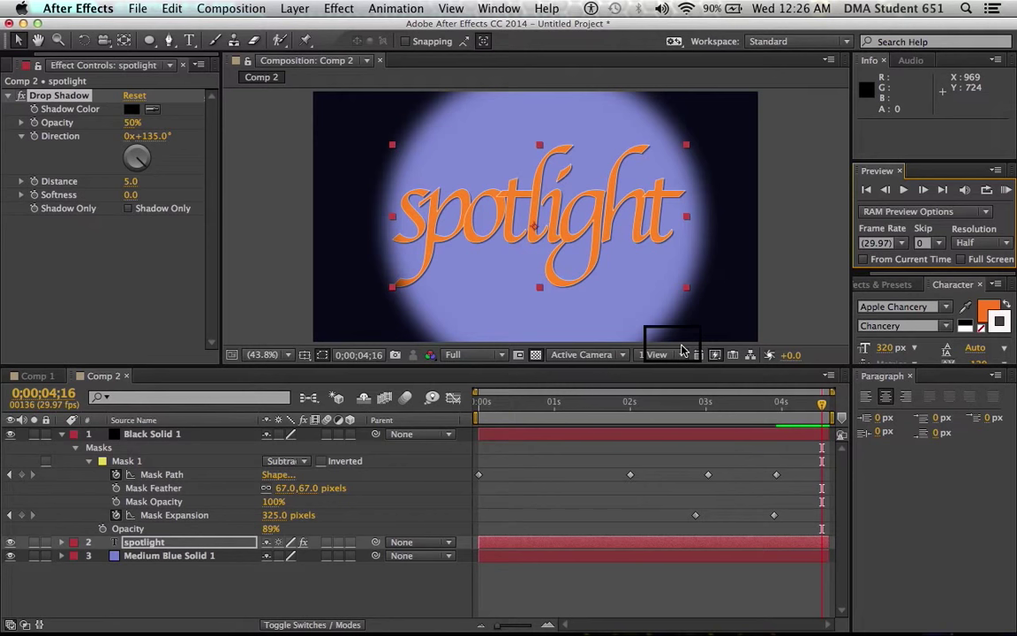